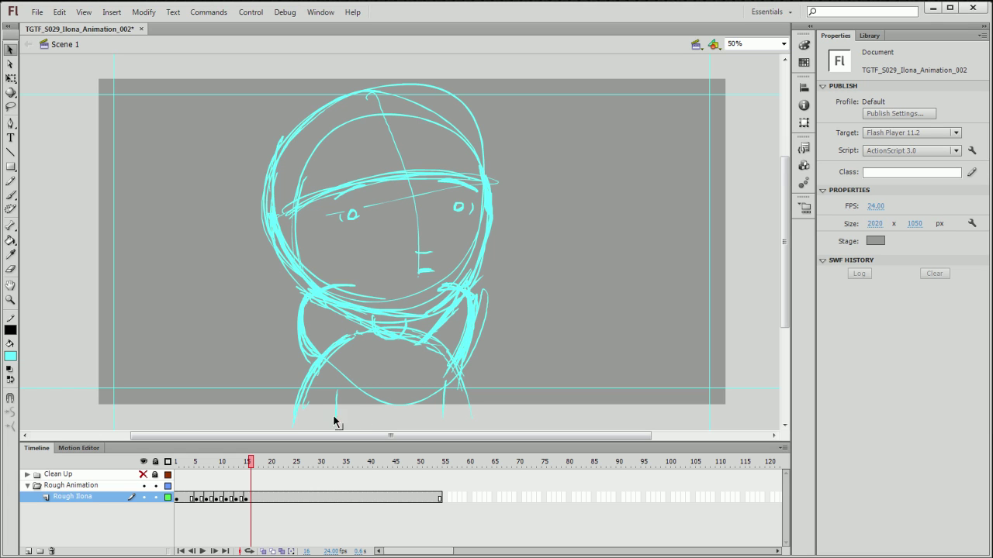
- Play the rough head-turn animation from its first frames several times to review the timing
mouse_move(186, 465)
mouse_down()
mouse_move(284, 465)
mouse_move(187, 465)
mouse_up()
key(Return)
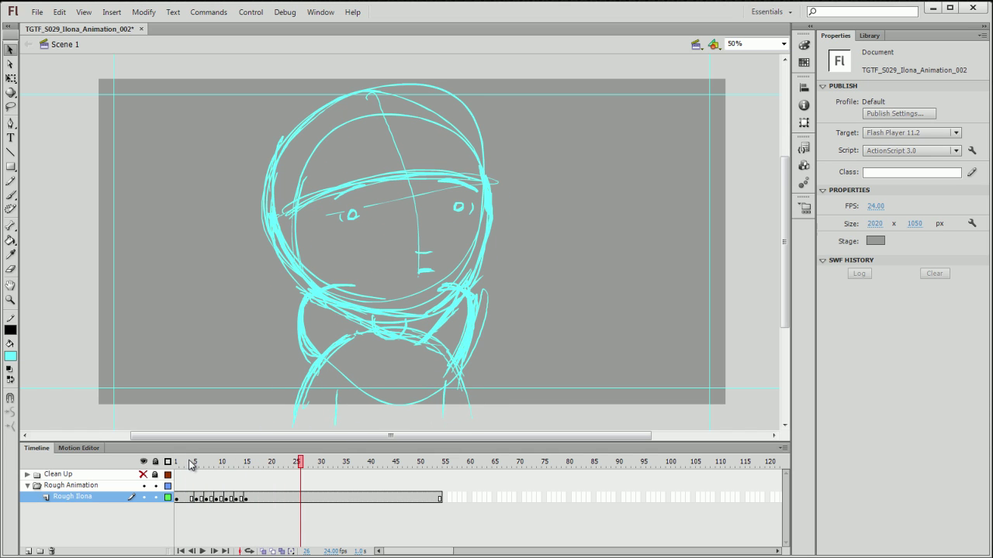
click(191, 465)
key(Return)
key(Return)
click(188, 464)
key(Return)
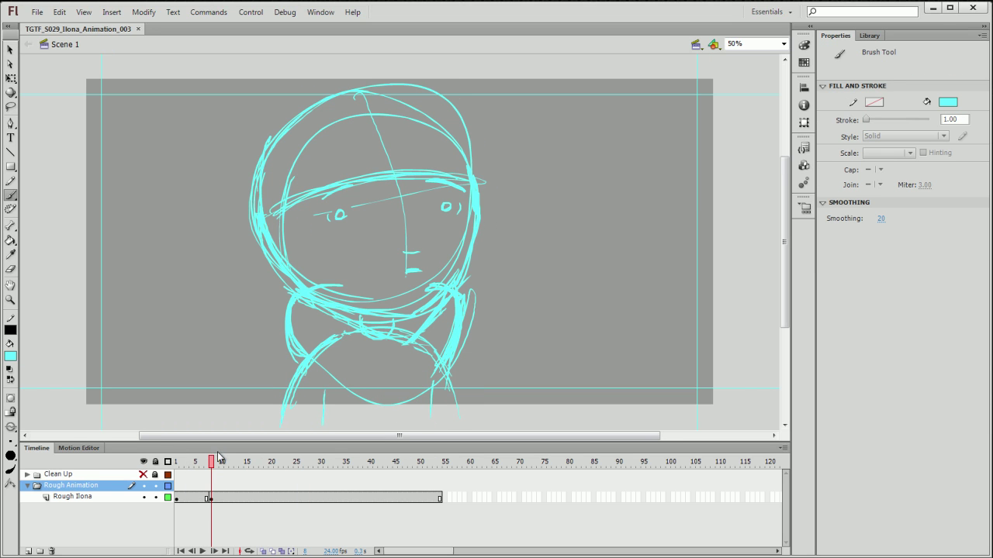
- Scrub back and forth across frame 8 to compare the two rough key poses
drag(213, 464, 203, 464)
click(203, 464)
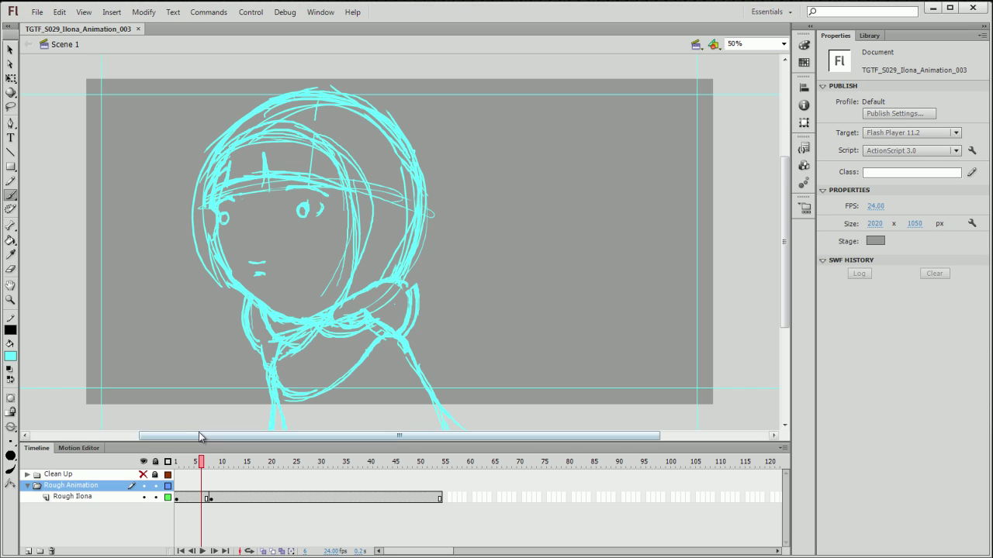
key(comma)
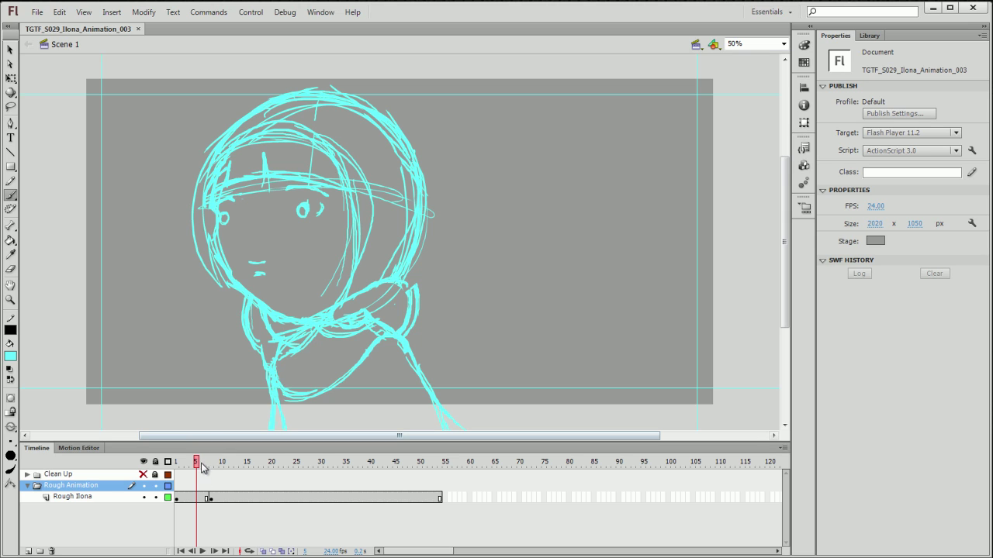
key(period)
click(230, 467)
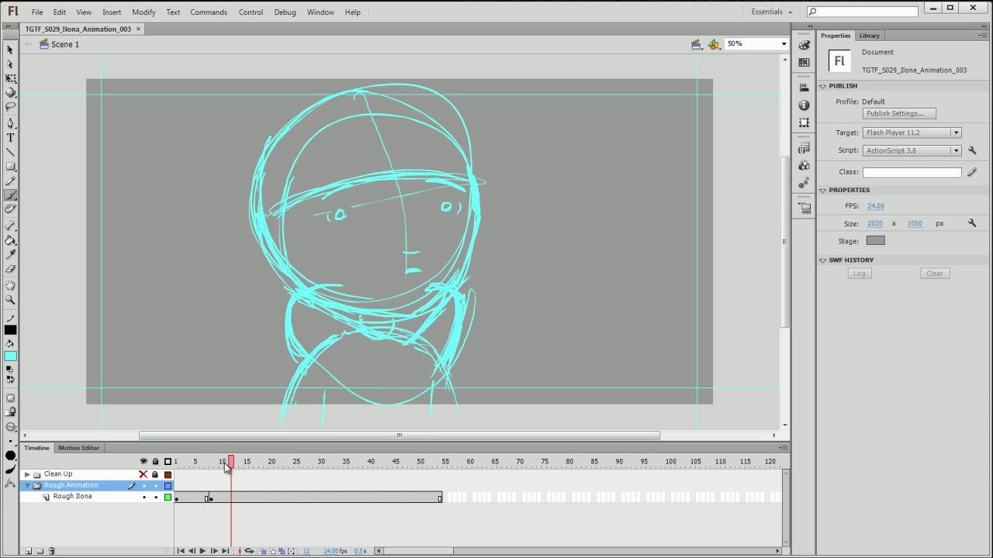
click(203, 467)
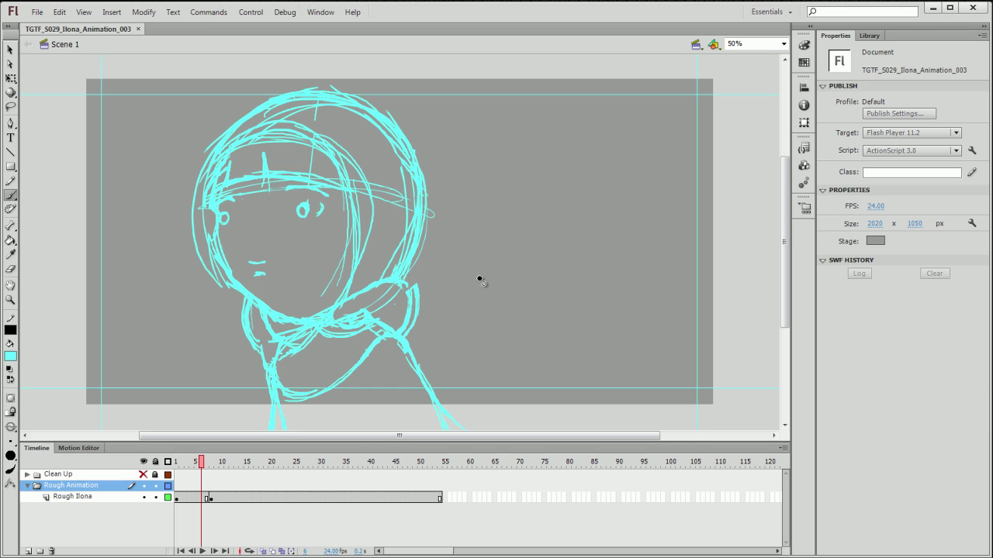
- Expand and show the Clean Up layer folder, and compare its inked lines with both rough key poses
click(29, 474)
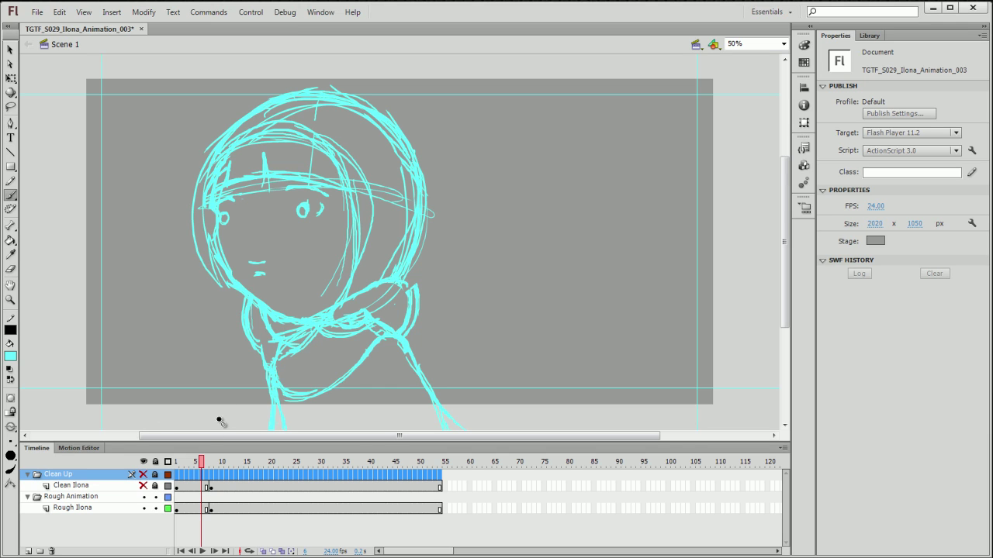
click(143, 474)
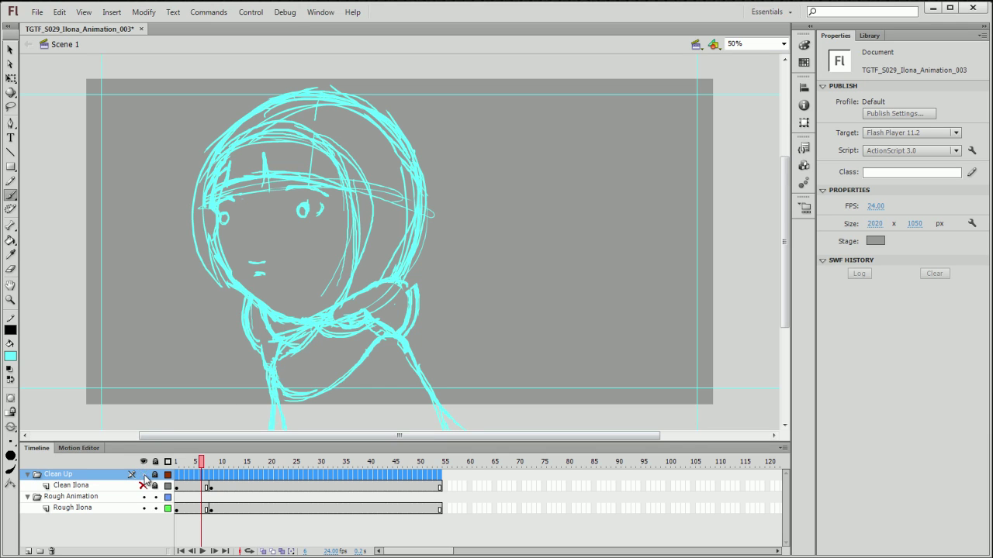
click(217, 474)
click(196, 464)
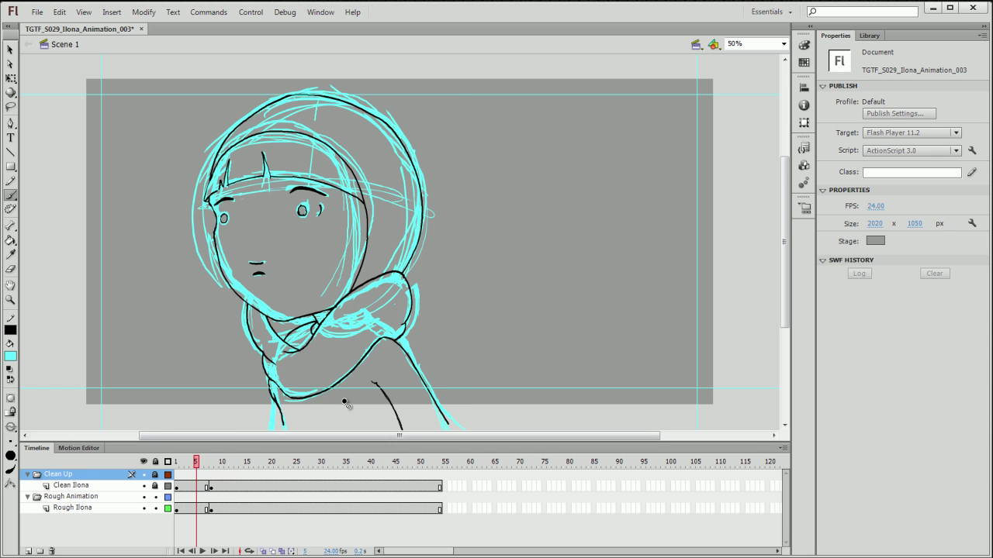
click(223, 464)
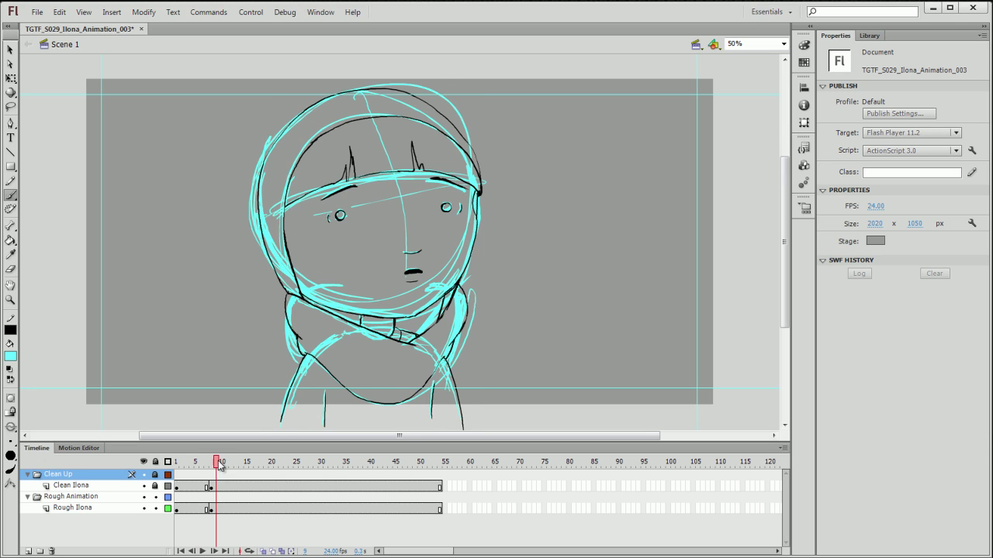
drag(223, 463, 202, 466)
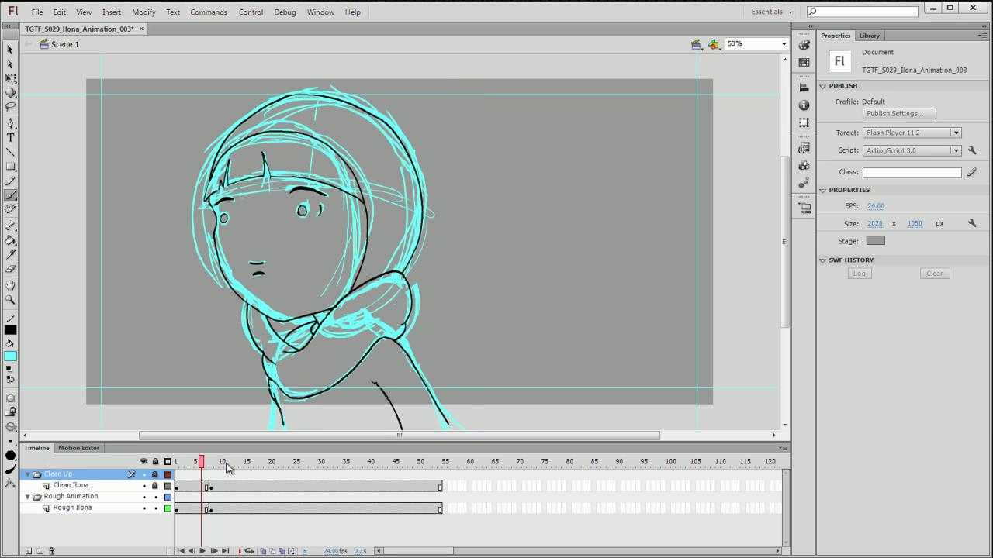
click(227, 473)
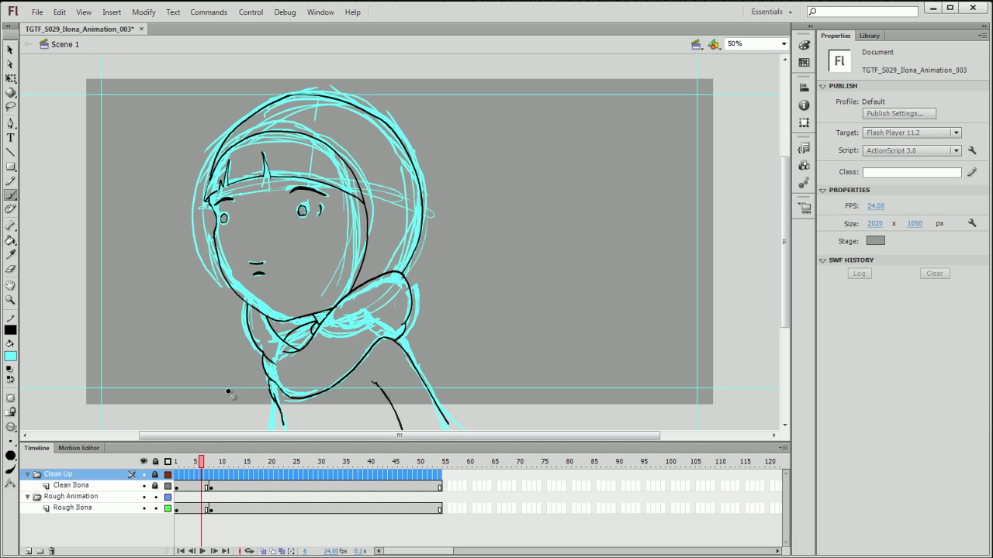
- Hide and collapse the Clean Up layer folder, and go to the second rough pose at frame 8
click(144, 474)
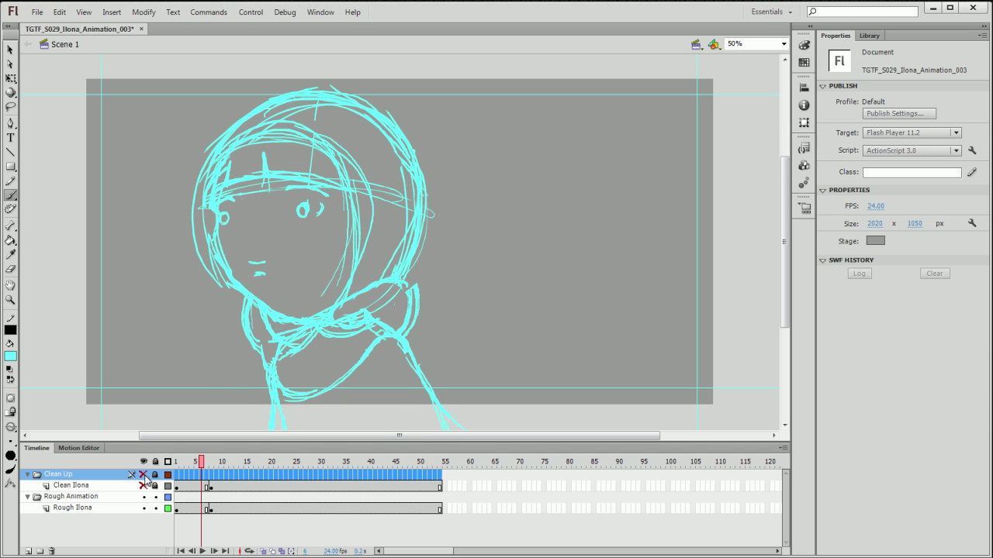
click(28, 474)
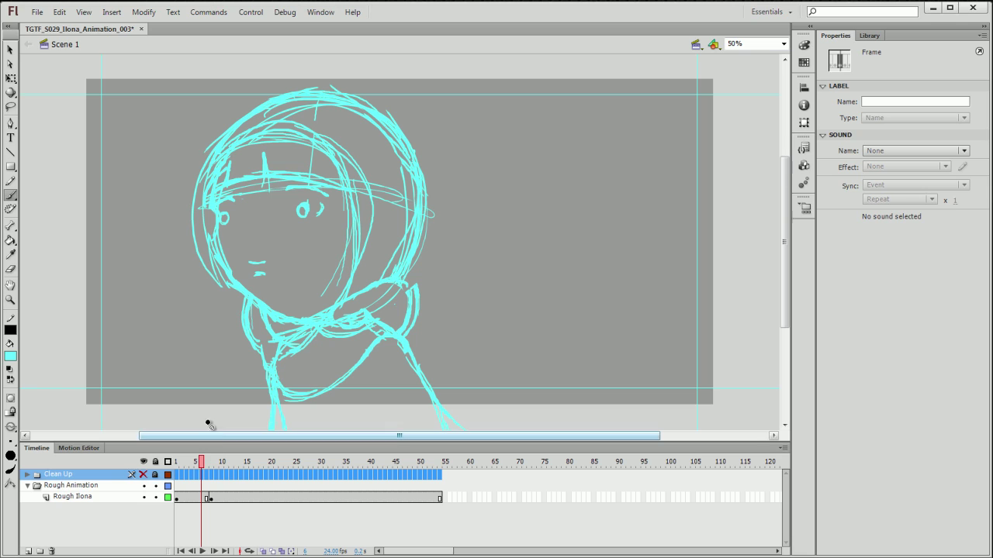
click(212, 465)
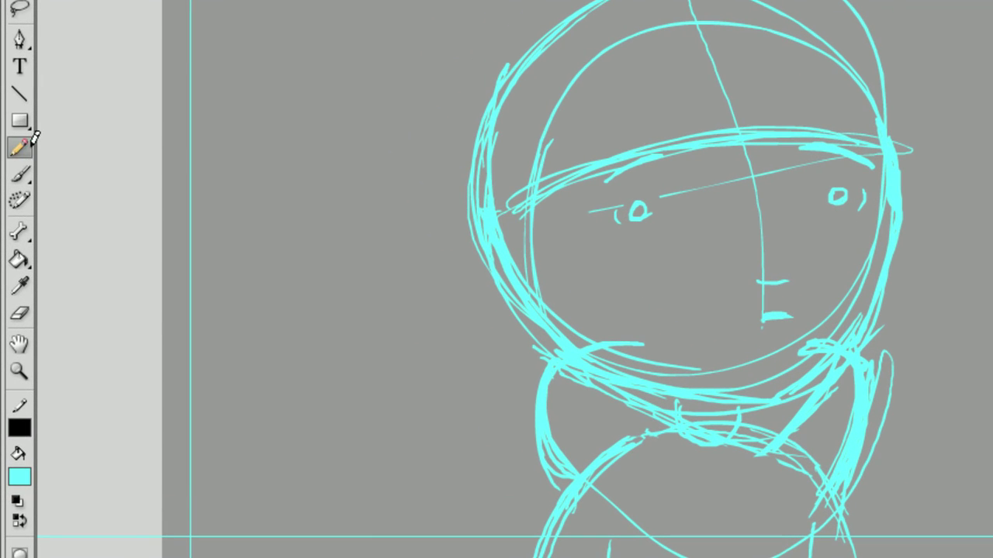
- Draw a looping black test line with the Pencil tool and a looping cyan one with the Brush tool beside the head
key(y)
mouse_move(332, 175)
mouse_down()
mouse_move(357, 257)
mouse_move(300, 288)
mouse_move(359, 162)
mouse_move(255, 178)
mouse_move(392, 293)
mouse_up()
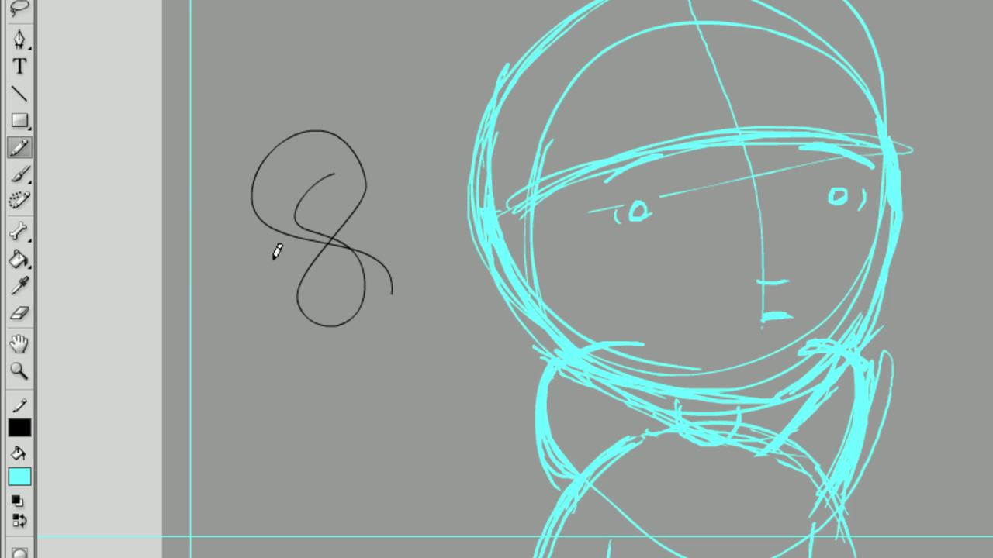
click(20, 173)
mouse_move(369, 401)
mouse_down()
mouse_move(286, 425)
mouse_move(386, 474)
mouse_move(329, 447)
mouse_move(384, 350)
mouse_move(348, 421)
mouse_move(399, 518)
mouse_up()
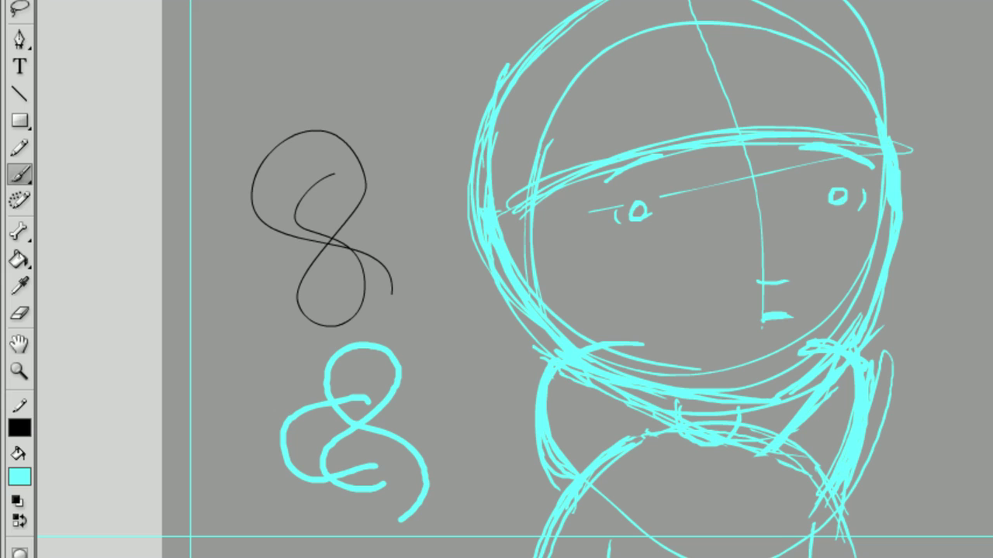
- Select the pencil and brush test lines to compare their structure, and delete both from the stage
key(v)
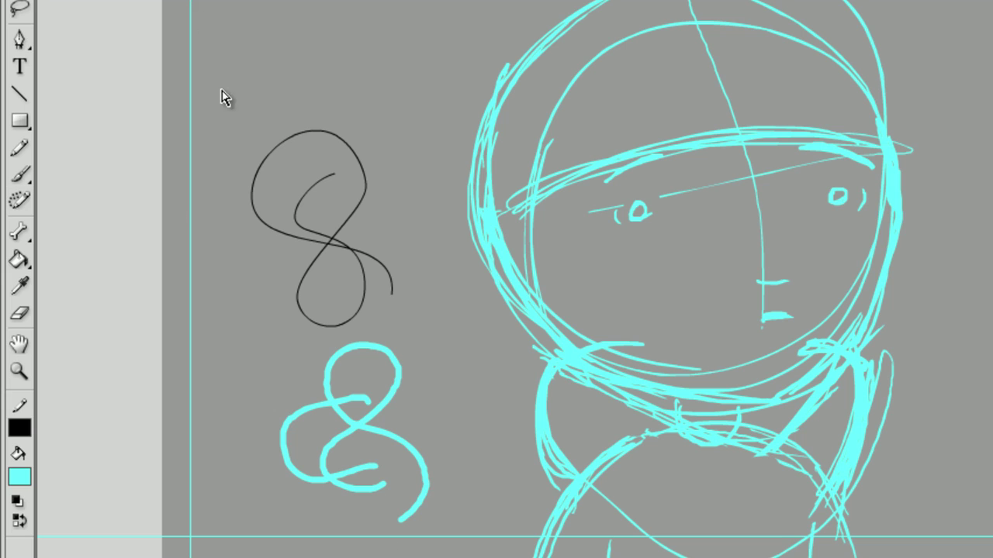
drag(217, 83, 440, 535)
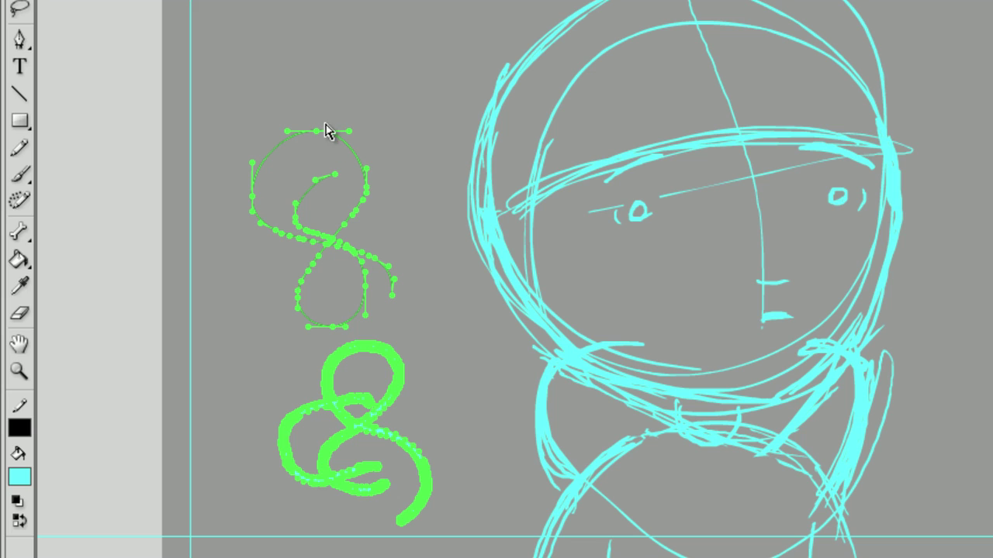
click(427, 417)
click(422, 467)
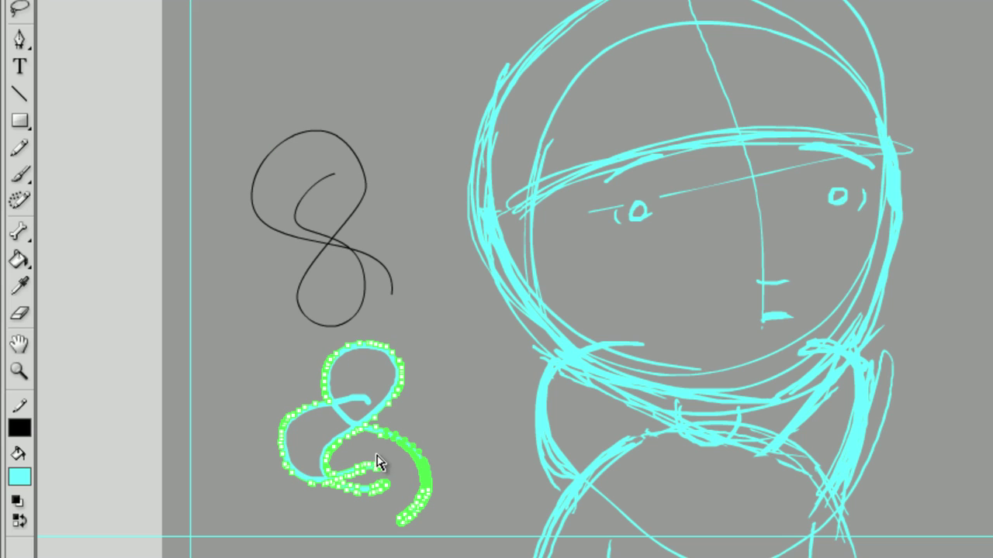
click(426, 428)
mouse_move(207, 88)
mouse_down()
mouse_move(443, 515)
mouse_move(442, 535)
mouse_move(431, 530)
mouse_up()
key(Delete)
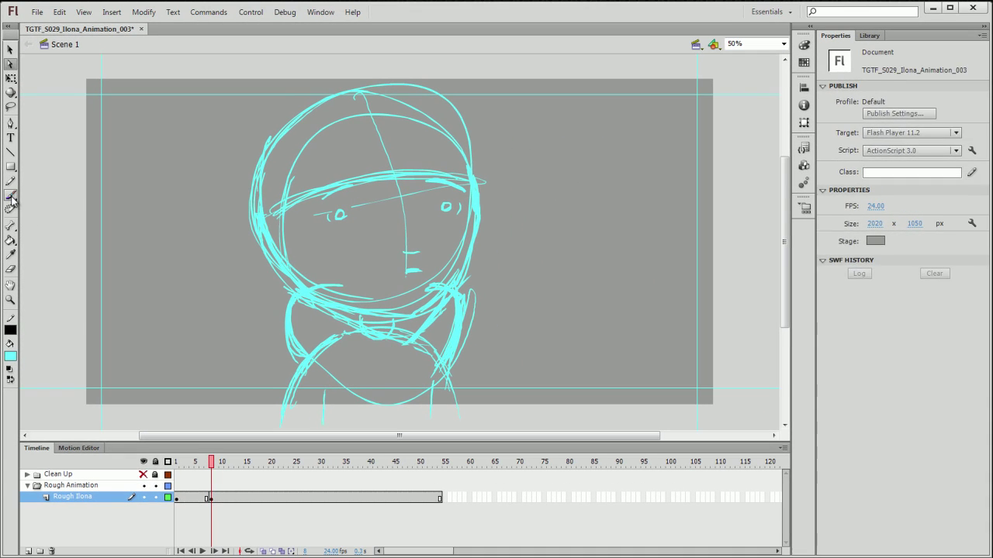
- Activate the Brush tool and enable its Use Pressure and Use Tilt options
key(b)
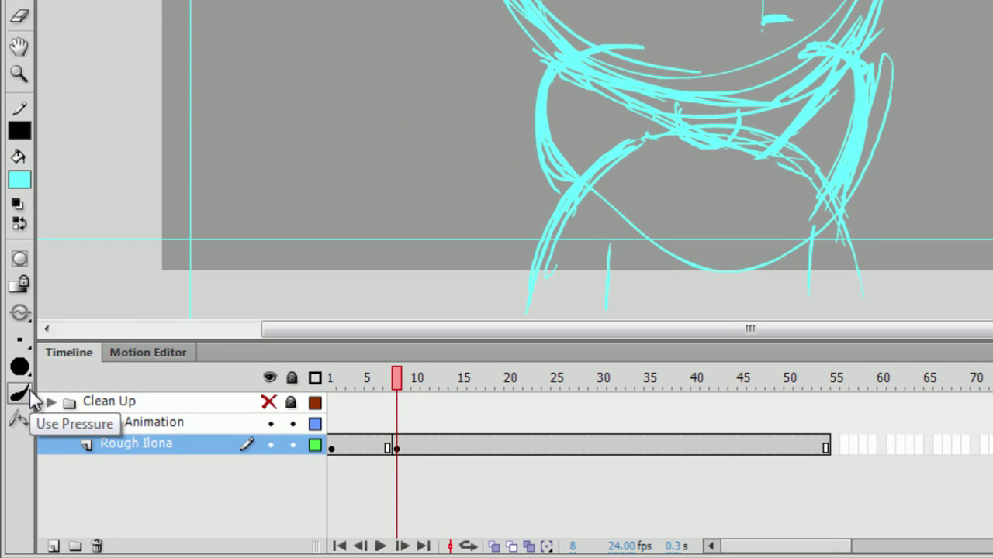
click(30, 395)
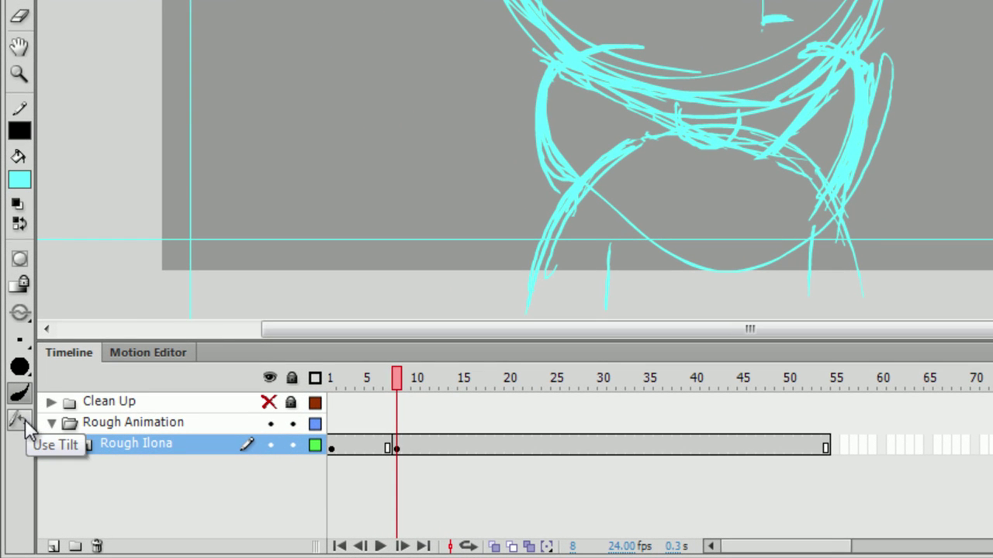
click(19, 419)
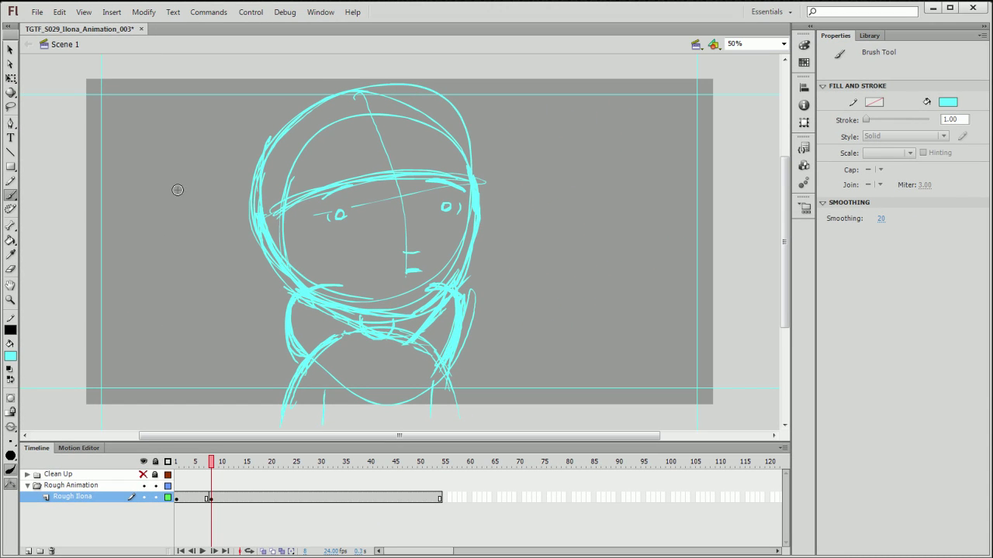
- Paint several curved cyan test strokes of varying thickness in the empty area beside the head
drag(189, 145, 194, 142)
drag(177, 311, 176, 309)
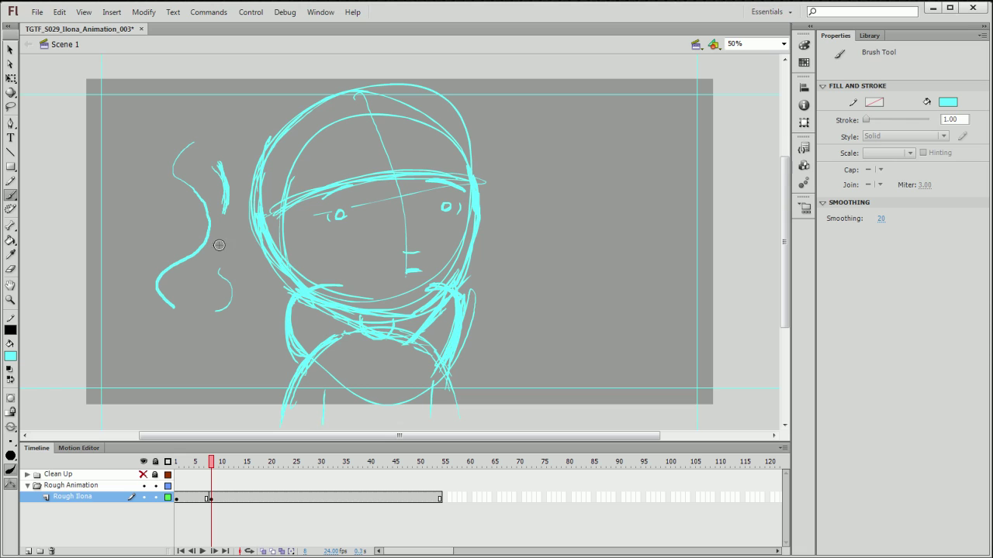
mouse_move(165, 224)
mouse_down()
mouse_move(219, 247)
mouse_move(224, 271)
mouse_up()
drag(147, 191, 166, 219)
drag(171, 184, 146, 199)
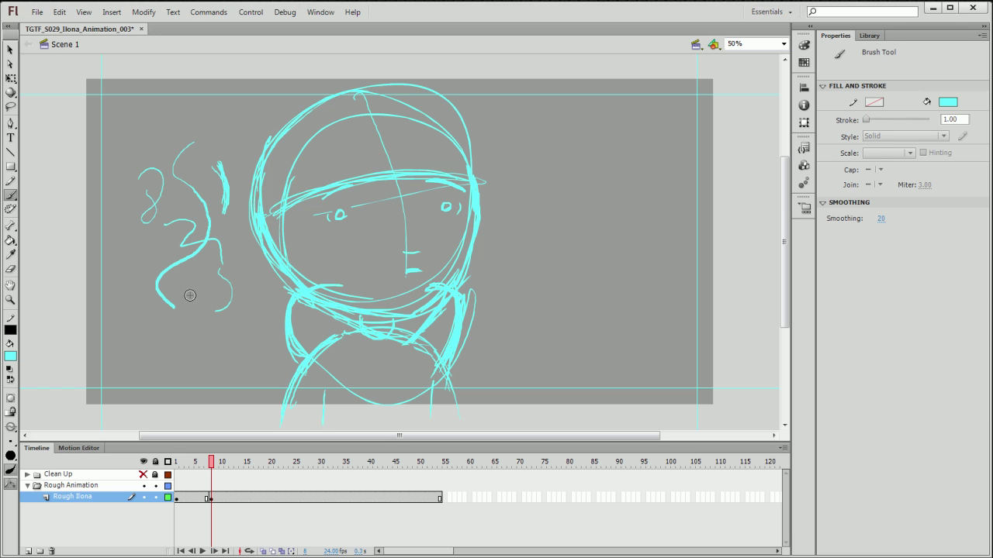
- Delete all the brush test strokes beside the head and return to the Brush tool
click(12, 49)
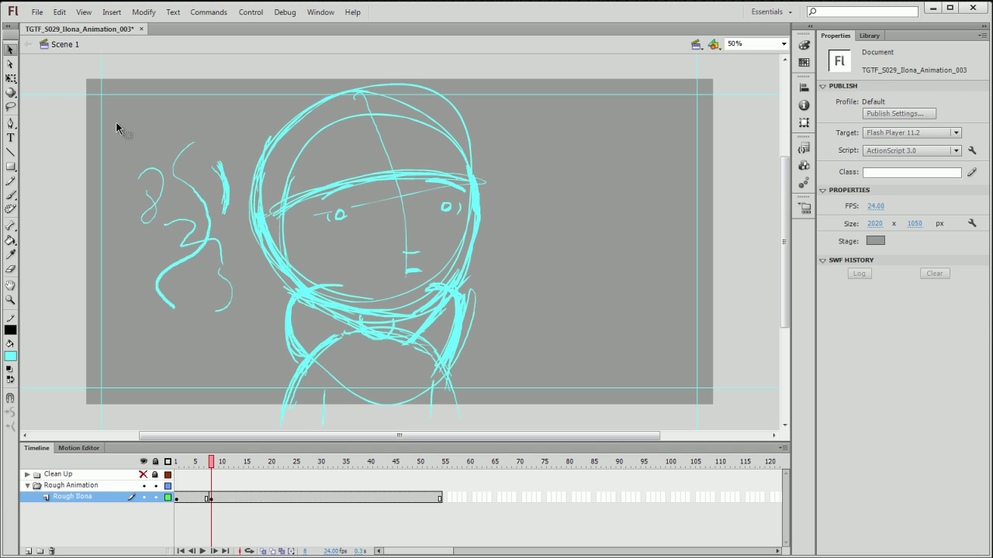
drag(116, 124, 246, 335)
key(Delete)
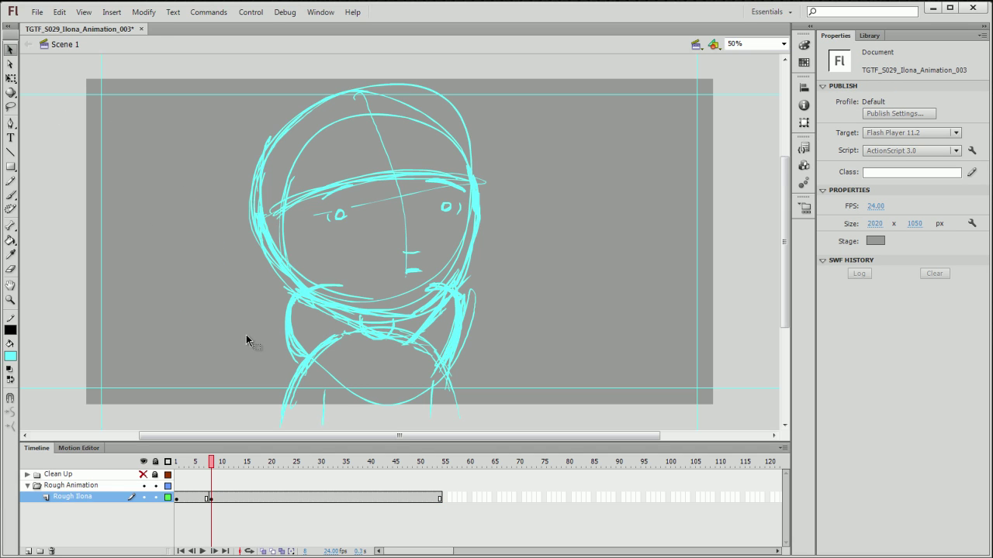
click(11, 196)
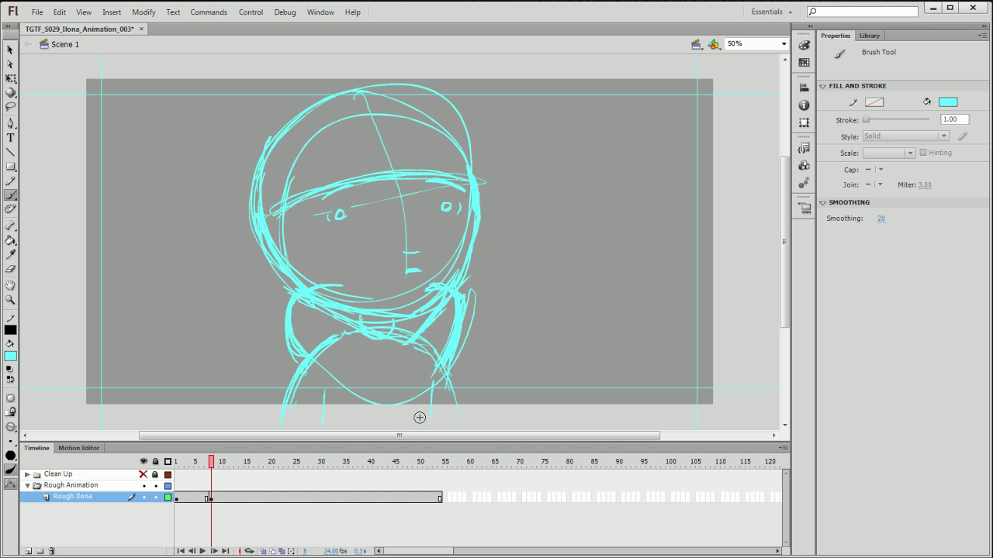
- Make the timeline area slightly taller and insert a blank keyframe at frame 5 of the Rough Ilona layer
drag(427, 443, 427, 432)
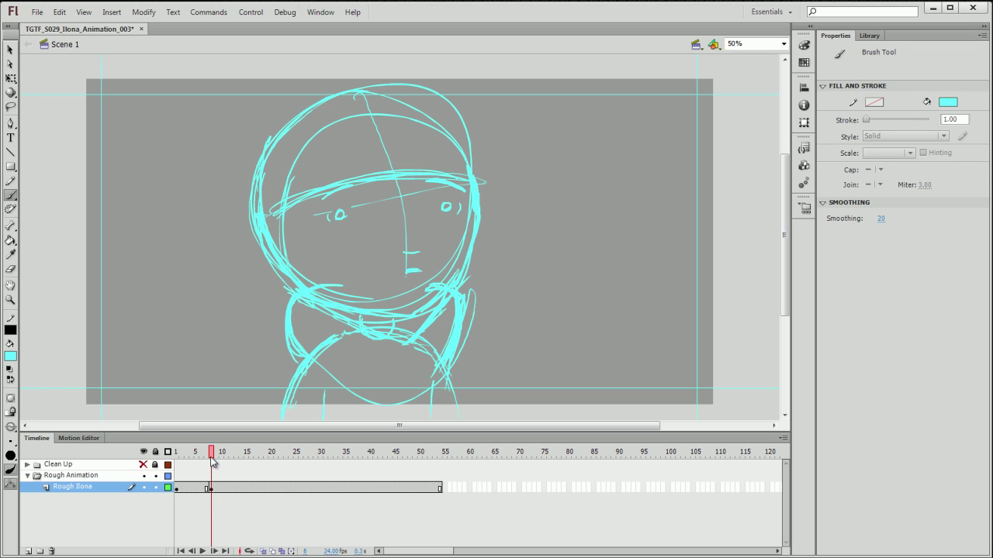
mouse_move(210, 457)
mouse_down()
mouse_move(182, 459)
mouse_move(228, 459)
mouse_move(177, 459)
mouse_up()
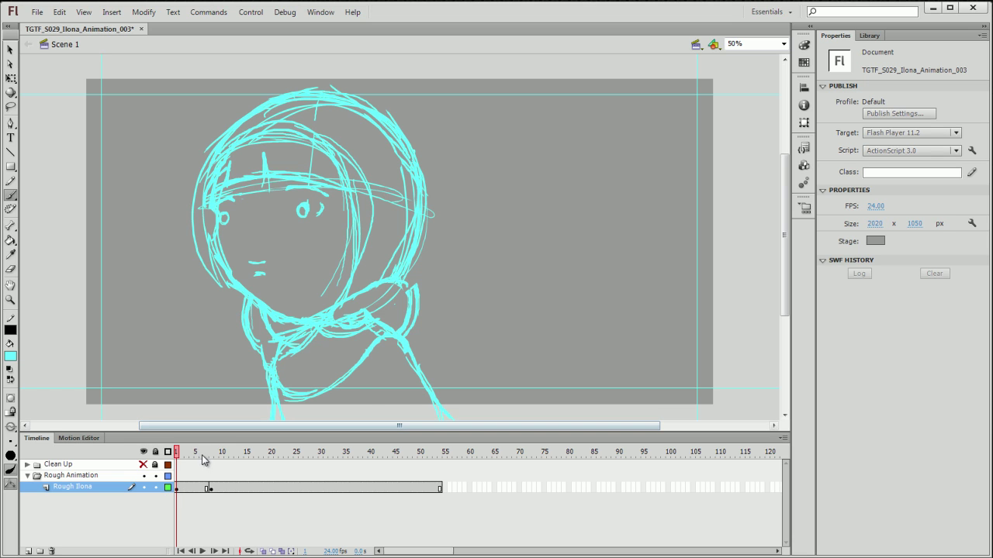
mouse_move(217, 463)
mouse_down()
mouse_move(190, 462)
mouse_move(225, 466)
mouse_move(196, 464)
mouse_up()
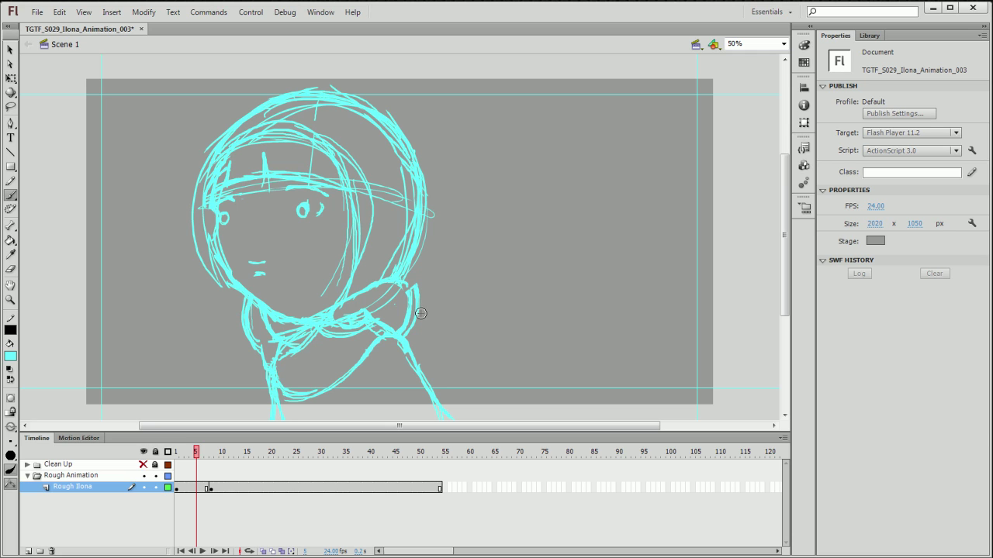
click(198, 489)
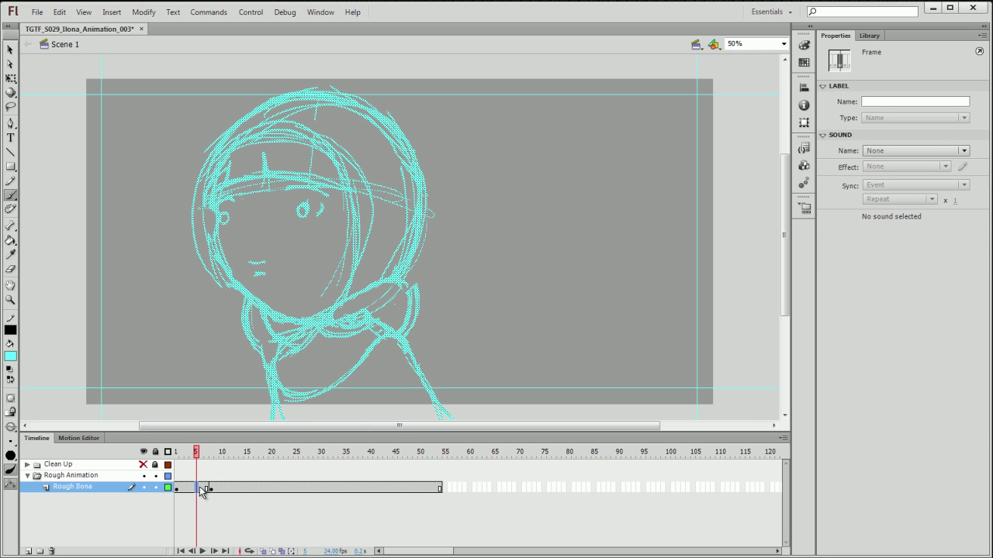
right_click(200, 489)
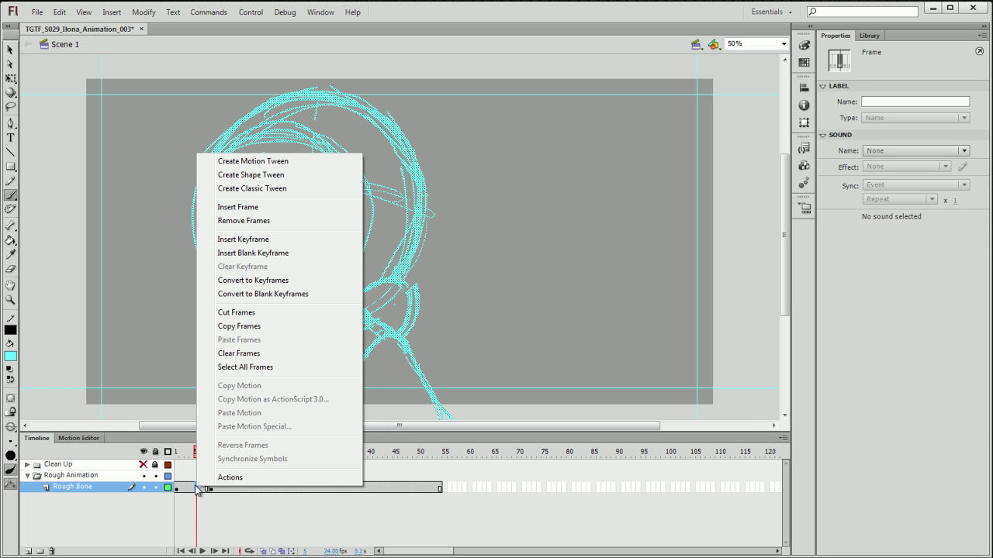
click(264, 253)
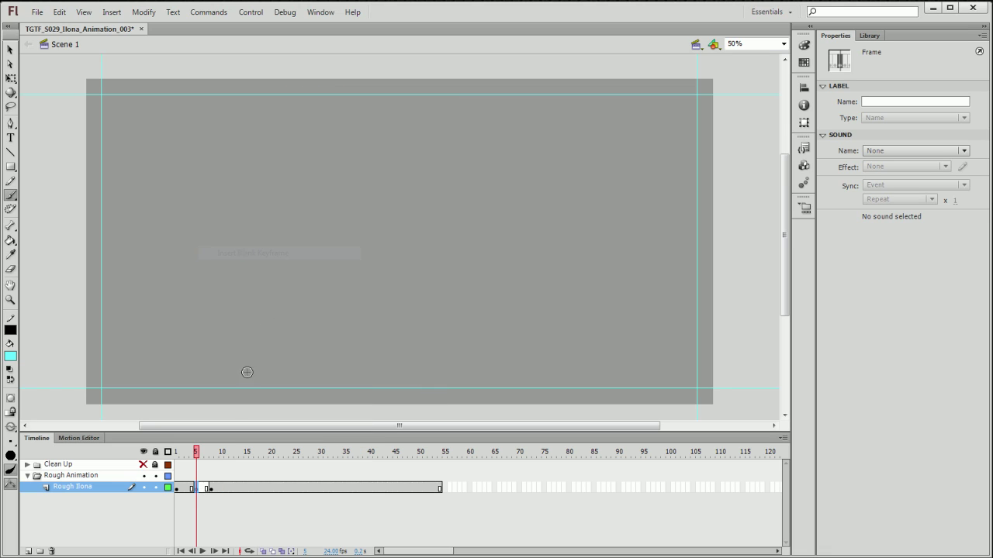
- Move the blank keyframe to frame 7 and sketch the overlapping tilted ovals of the in-between head with the brush
drag(199, 497, 208, 495)
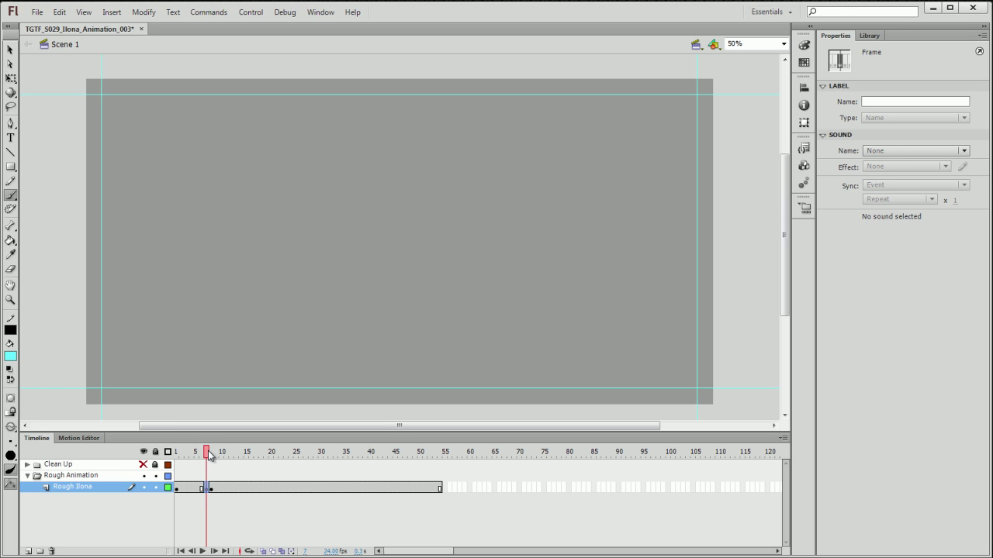
mouse_move(208, 455)
mouse_down()
mouse_move(194, 454)
mouse_move(223, 454)
mouse_move(194, 456)
mouse_move(222, 455)
mouse_move(199, 455)
mouse_move(205, 471)
mouse_move(222, 456)
mouse_move(187, 457)
mouse_move(222, 458)
mouse_move(195, 457)
mouse_move(207, 458)
mouse_up()
mouse_move(335, 121)
mouse_down()
mouse_move(297, 314)
mouse_move(240, 204)
mouse_move(330, 296)
mouse_up()
mouse_move(207, 452)
mouse_down()
mouse_move(195, 456)
mouse_move(206, 456)
mouse_up()
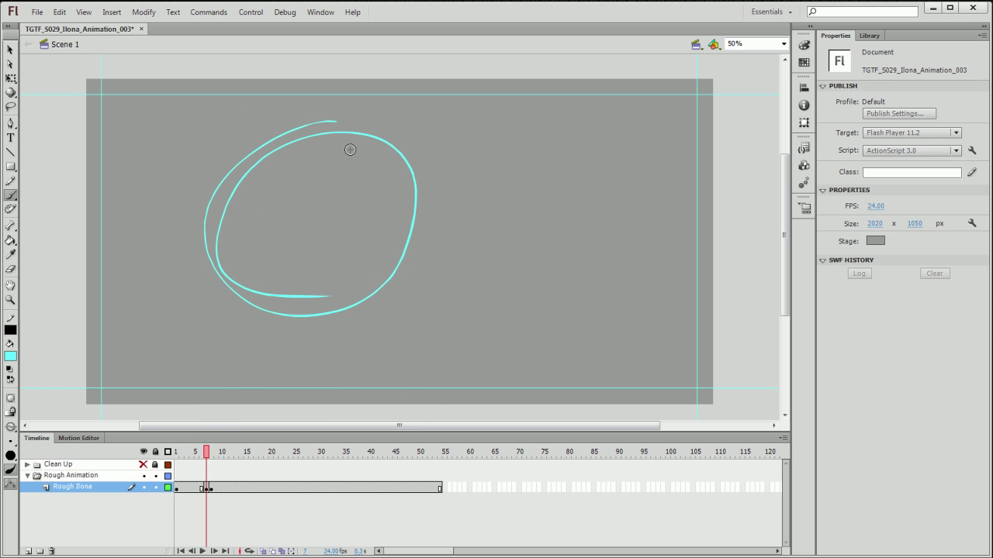
mouse_move(353, 142)
mouse_down()
mouse_move(305, 342)
mouse_move(258, 182)
mouse_move(293, 307)
mouse_up()
mouse_move(207, 453)
mouse_down()
mouse_move(194, 454)
mouse_move(225, 455)
mouse_move(212, 451)
mouse_up()
mouse_move(236, 286)
mouse_down()
mouse_move(385, 321)
mouse_move(347, 147)
mouse_up()
mouse_move(208, 455)
mouse_down()
mouse_move(194, 455)
mouse_move(218, 455)
mouse_move(206, 454)
mouse_up()
- Sketch the neck, scarf and shoulders under the head on frame 7, checking against the neighbouring key poses
mouse_move(322, 324)
mouse_down()
mouse_move(293, 404)
mouse_move(346, 351)
mouse_move(385, 369)
mouse_up()
mouse_move(410, 401)
mouse_down()
mouse_move(372, 352)
mouse_move(399, 400)
mouse_up()
mouse_move(215, 464)
mouse_down()
mouse_move(194, 464)
mouse_move(226, 466)
mouse_move(202, 466)
mouse_move(207, 455)
mouse_up()
mouse_move(305, 355)
mouse_down()
mouse_move(300, 418)
mouse_move(297, 387)
mouse_move(361, 352)
mouse_move(442, 400)
mouse_up()
mouse_move(208, 455)
mouse_down()
mouse_move(222, 456)
mouse_move(199, 455)
mouse_up()
click(208, 453)
mouse_move(273, 323)
mouse_down()
mouse_move(294, 383)
mouse_move(283, 356)
mouse_move(330, 403)
mouse_move(386, 373)
mouse_up()
drag(387, 308, 378, 364)
mouse_move(205, 452)
mouse_down()
mouse_move(196, 453)
mouse_move(208, 461)
mouse_move(192, 453)
mouse_move(240, 456)
mouse_move(188, 458)
mouse_move(220, 456)
mouse_move(193, 456)
mouse_move(206, 456)
mouse_up()
- Sketch the curved fringe line across the head on frame 7
click(189, 454)
drag(229, 241, 419, 221)
mouse_move(194, 456)
mouse_down()
mouse_move(221, 456)
mouse_move(197, 454)
mouse_up()
click(207, 454)
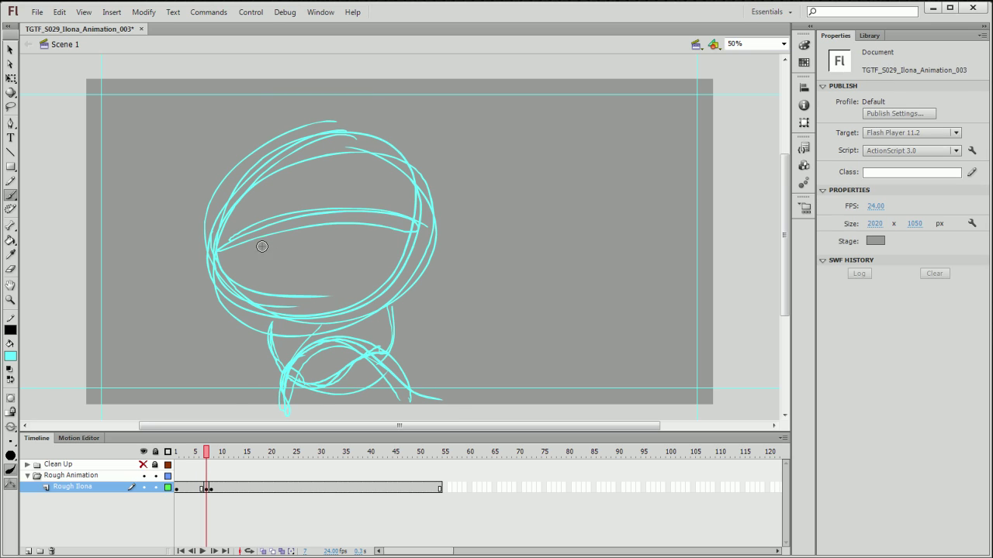
- Sketch the closed eyes, nose and mouth as short strokes on the frame 7 head
drag(262, 249, 271, 250)
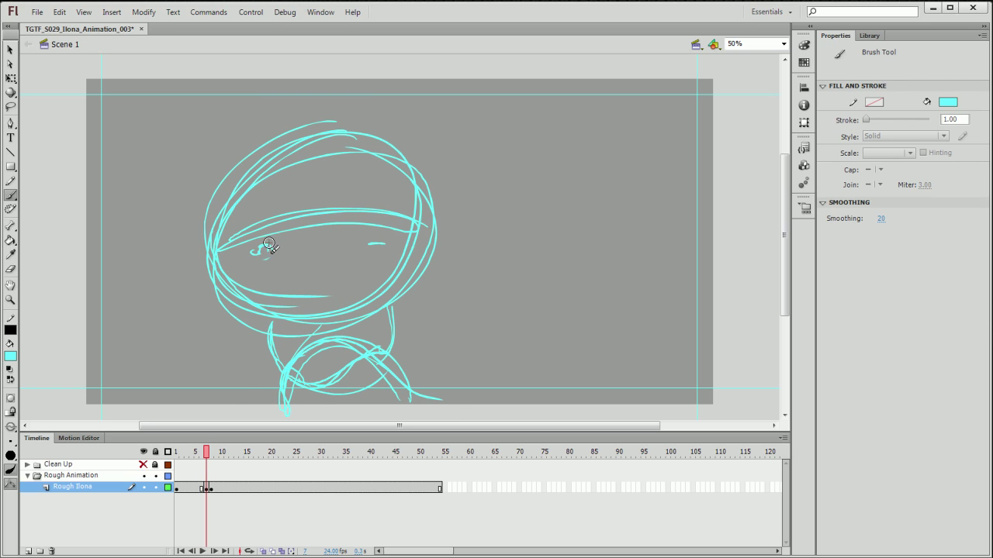
drag(260, 246, 268, 254)
mouse_move(207, 458)
mouse_down()
mouse_move(195, 457)
mouse_move(219, 456)
mouse_move(205, 458)
mouse_up()
drag(322, 285, 335, 284)
mouse_move(208, 456)
mouse_down()
mouse_move(194, 456)
mouse_move(224, 456)
mouse_move(195, 456)
mouse_move(211, 456)
mouse_up()
click(206, 456)
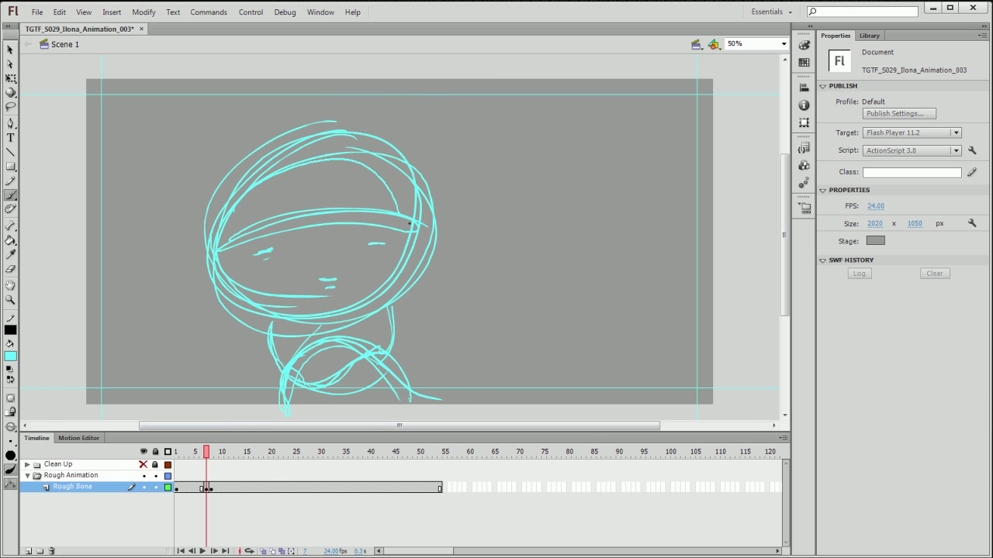
- Sketch the inner outline around the face and add more strokes to the scarf
mouse_move(402, 295)
mouse_down()
mouse_move(389, 194)
mouse_move(249, 193)
mouse_up()
mouse_move(207, 452)
mouse_down()
mouse_move(196, 452)
mouse_move(208, 462)
mouse_up()
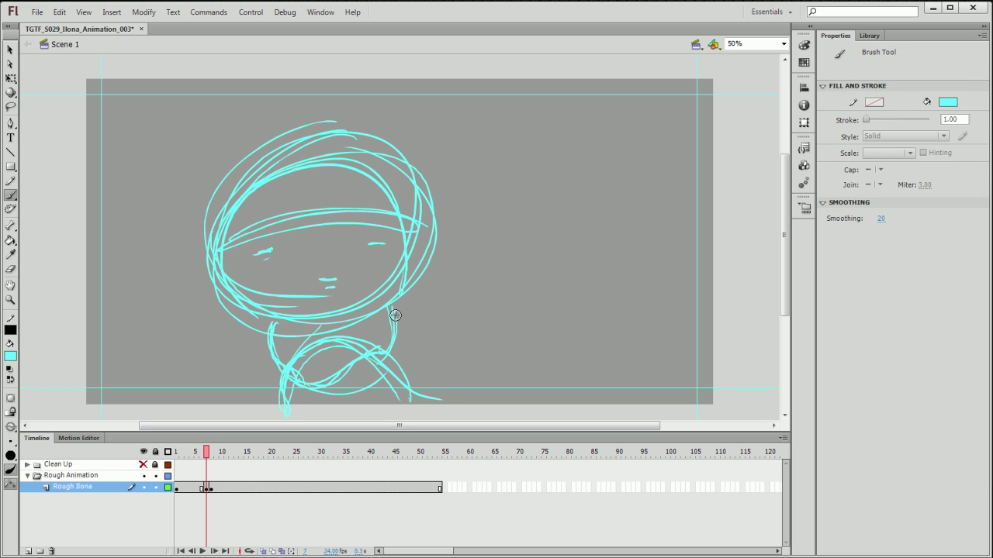
drag(340, 349, 314, 358)
mouse_move(383, 307)
mouse_down()
mouse_move(413, 305)
mouse_move(374, 386)
mouse_up()
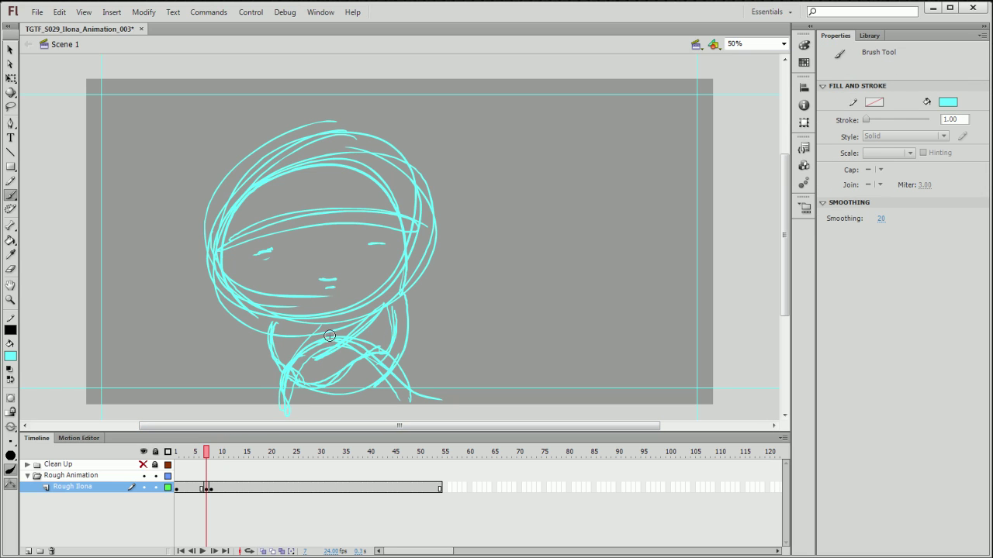
- Sketch the outer hair outline down both sides of the frame 7 head
mouse_move(207, 455)
mouse_down()
mouse_move(197, 454)
mouse_move(216, 454)
mouse_move(206, 454)
mouse_up()
drag(246, 180, 216, 308)
mouse_move(383, 149)
mouse_down()
mouse_move(404, 327)
mouse_move(438, 206)
mouse_move(386, 324)
mouse_up()
mouse_move(207, 454)
mouse_down()
mouse_move(198, 455)
mouse_move(219, 454)
mouse_move(197, 455)
mouse_move(207, 454)
mouse_up()
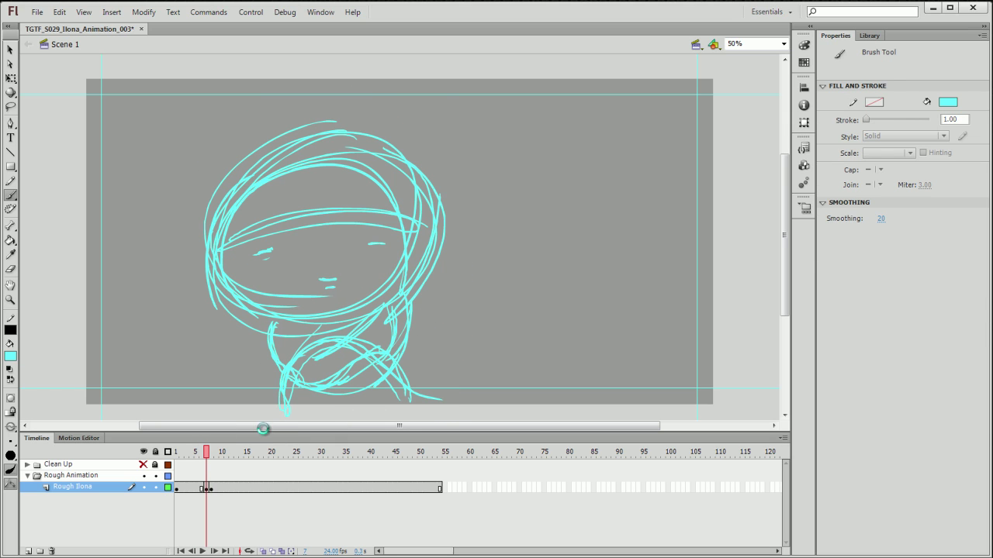
- Play the head turn and move the in-between keyframe to frame 6
mouse_move(212, 457)
mouse_down()
mouse_move(195, 455)
mouse_move(224, 455)
mouse_move(196, 459)
mouse_up()
click(201, 552)
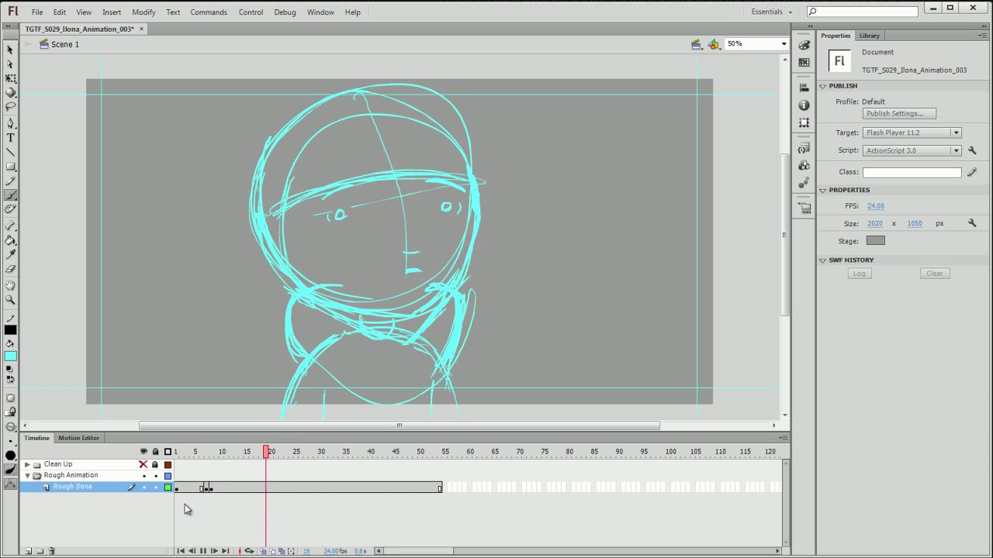
click(205, 489)
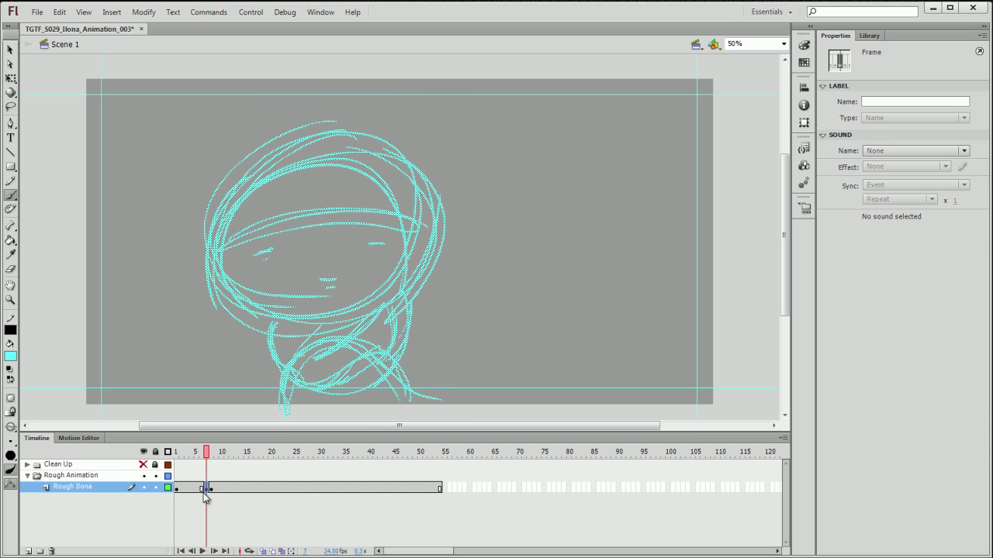
key(comma)
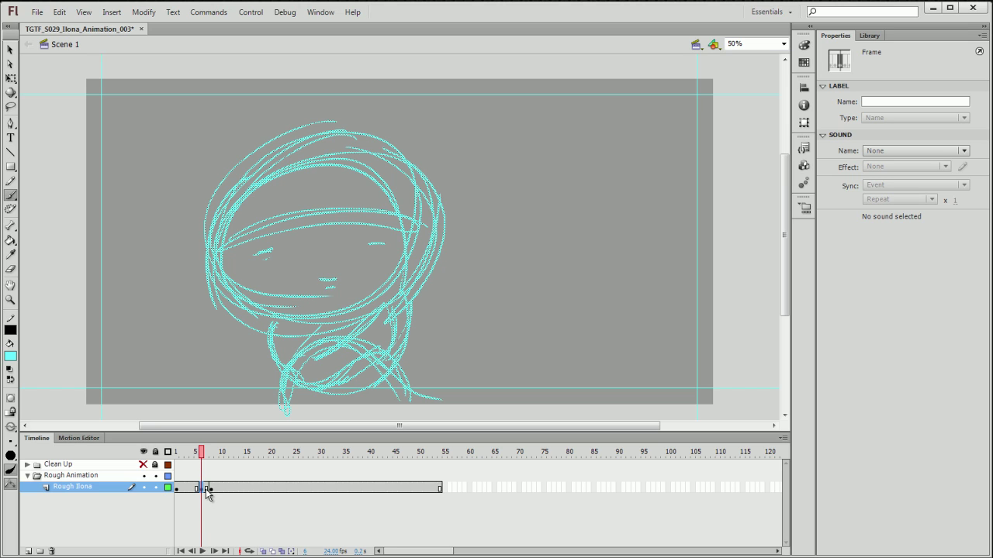
- Play the head turn from frame 1 and scrub through it to check the retimed in-between
click(177, 452)
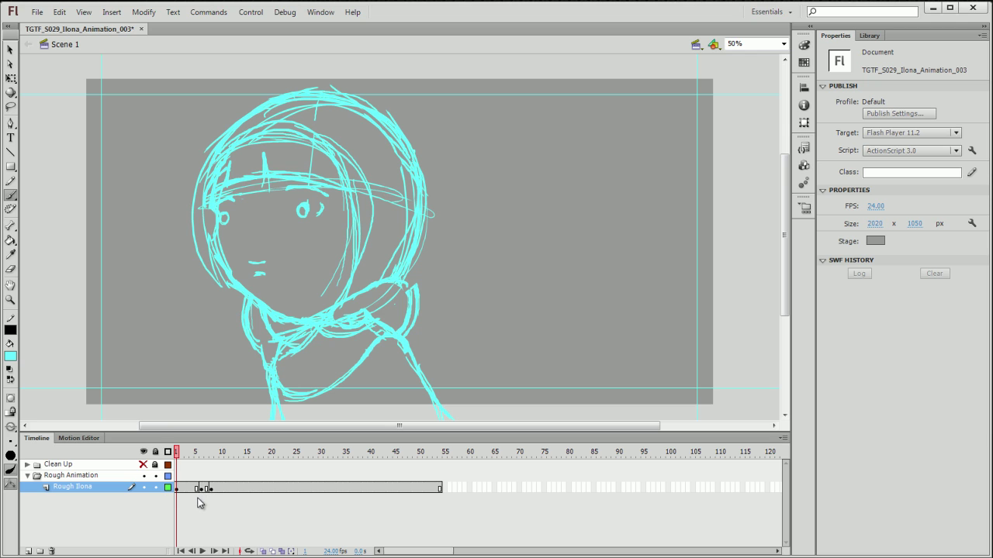
key(Return)
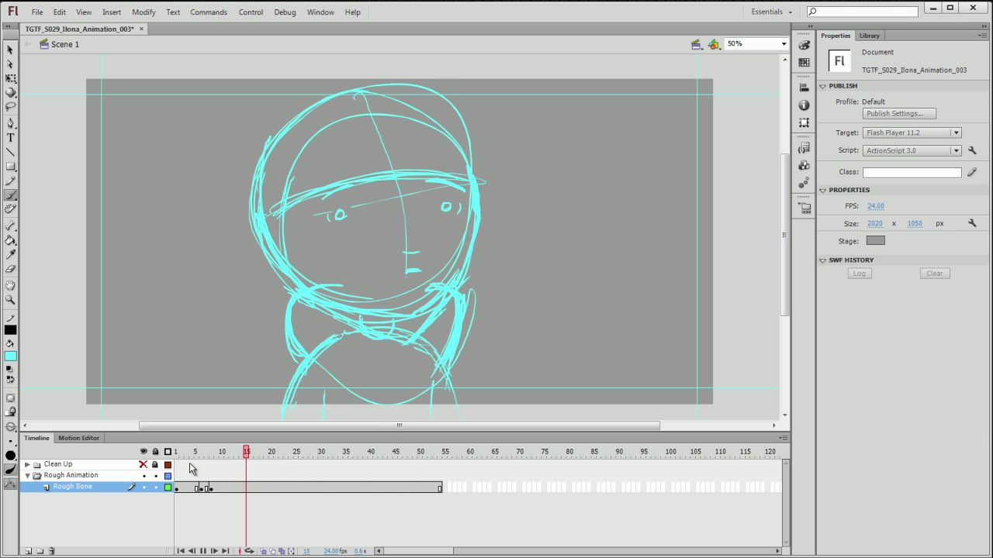
key(Return)
drag(194, 454, 270, 454)
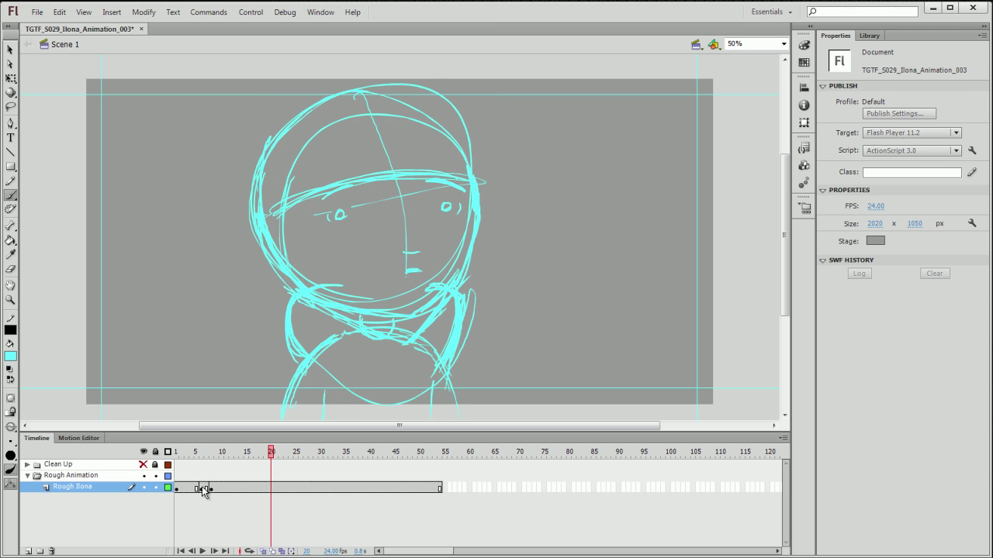
- Label the key pose keyframes at frames 8 and 1 of the Rough Ilona layer as K
click(201, 487)
click(211, 488)
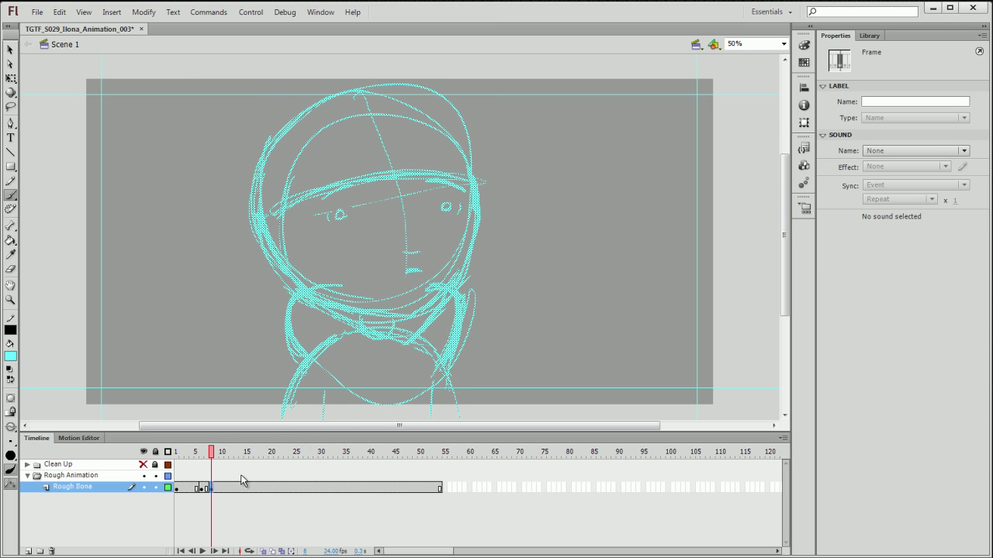
click(870, 102)
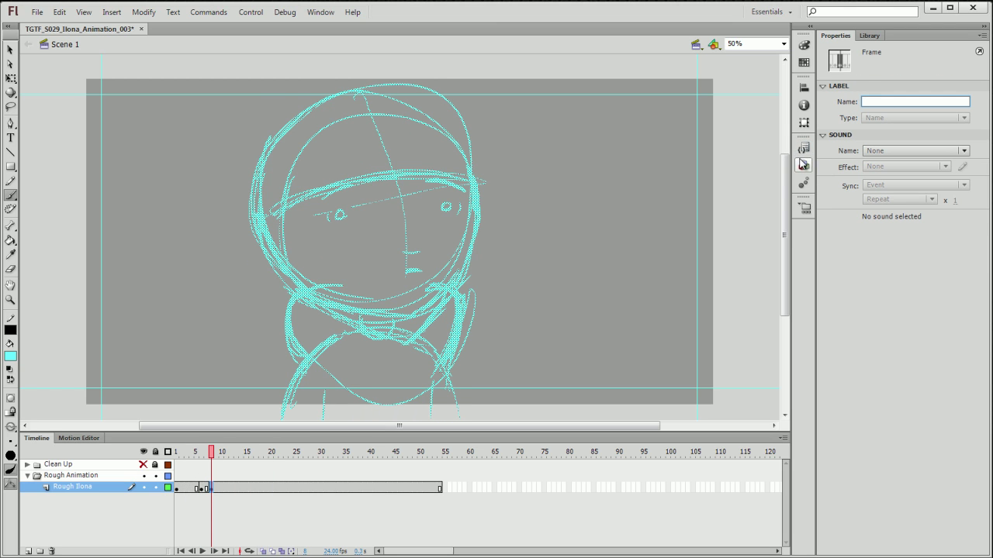
text(K)
click(178, 491)
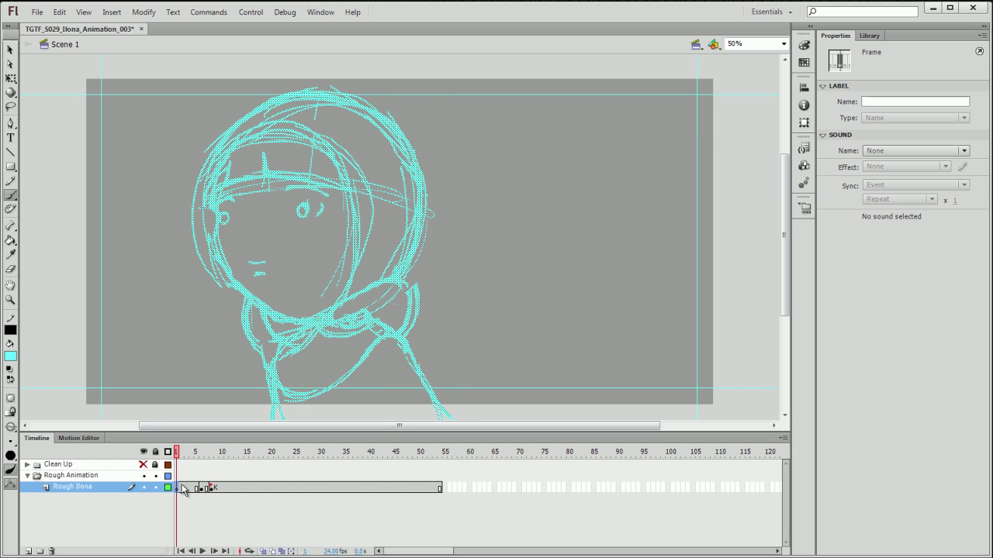
click(867, 105)
text(K)
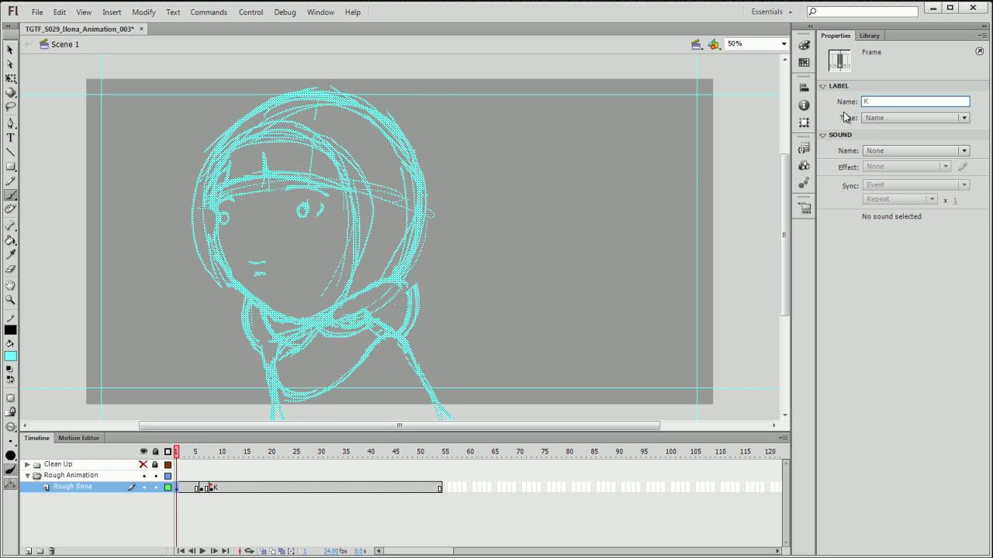
- Label the in-between keyframe at frame 6 as B
click(202, 490)
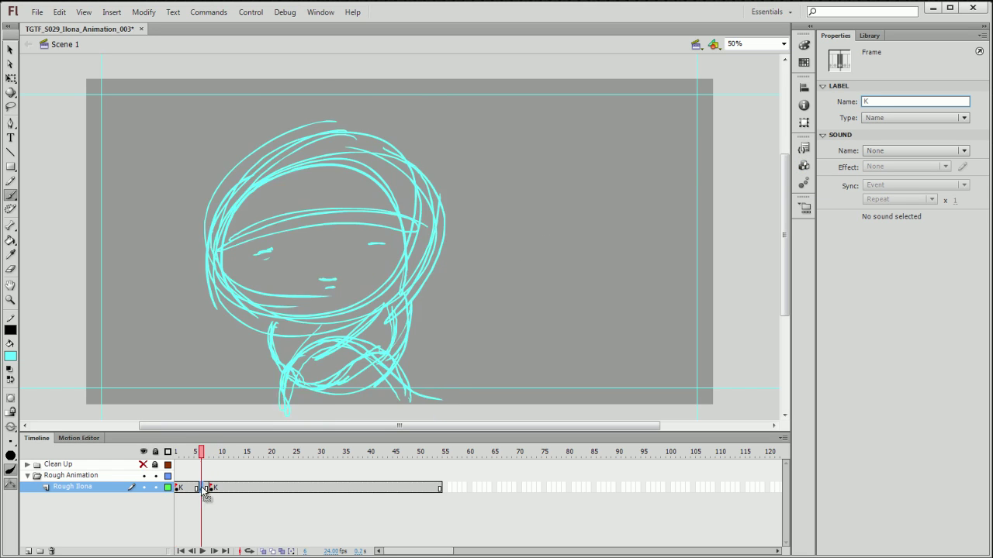
click(867, 101)
text(B)
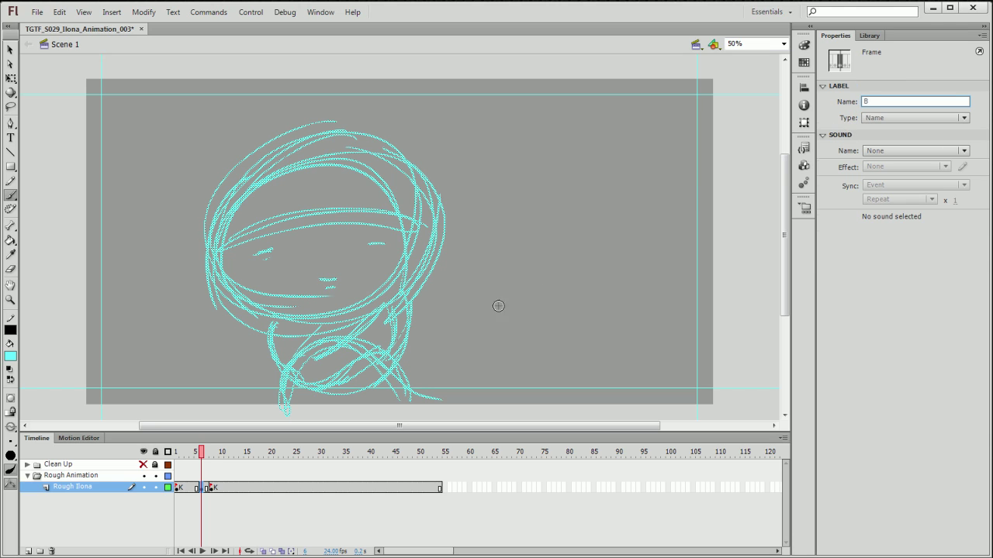
click(203, 457)
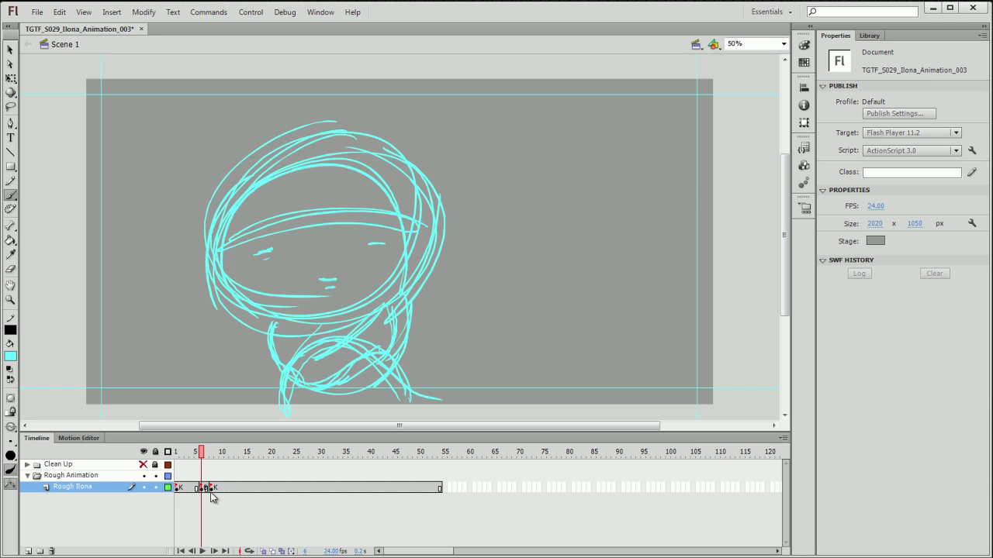
- Insert a blank keyframe at frame 4 of the Rough Ilona layer
click(193, 456)
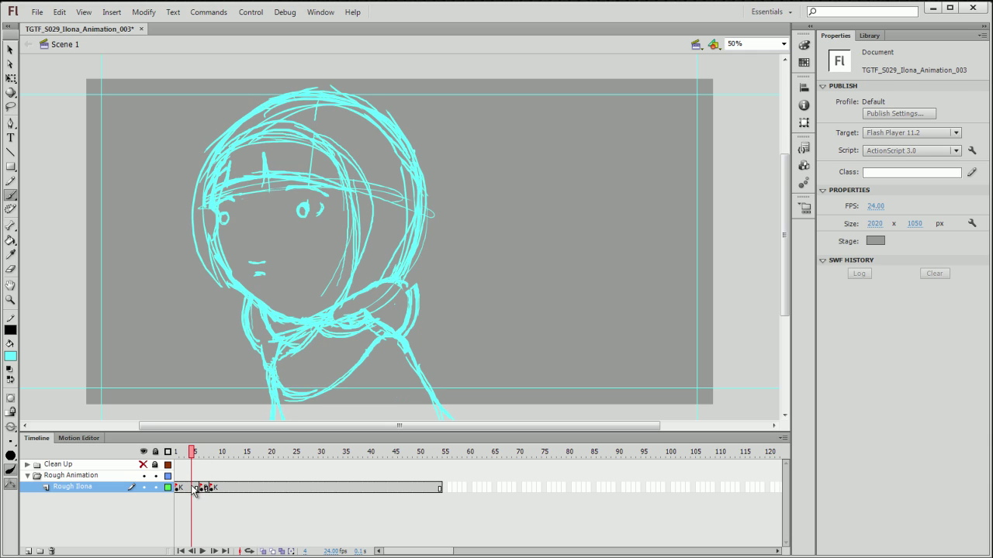
click(193, 487)
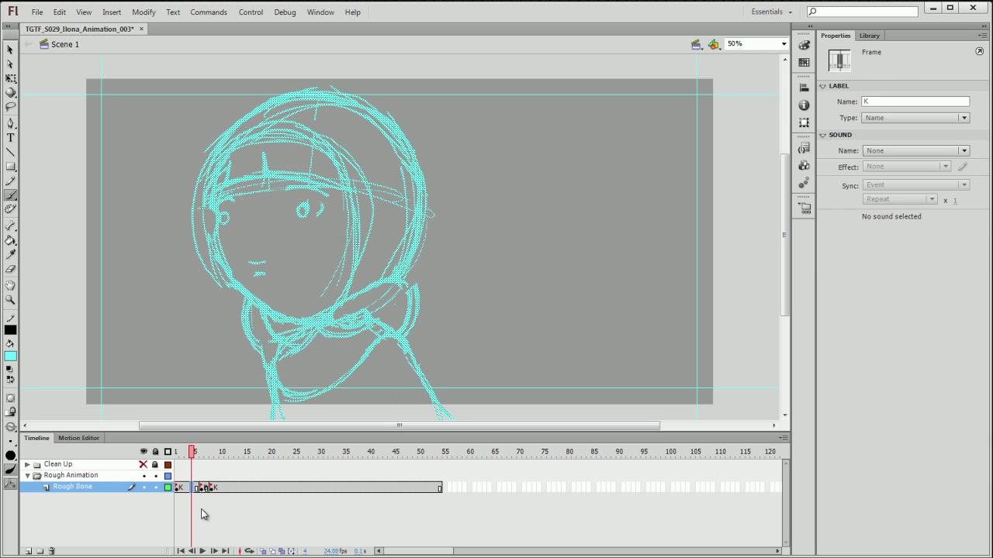
key(F7)
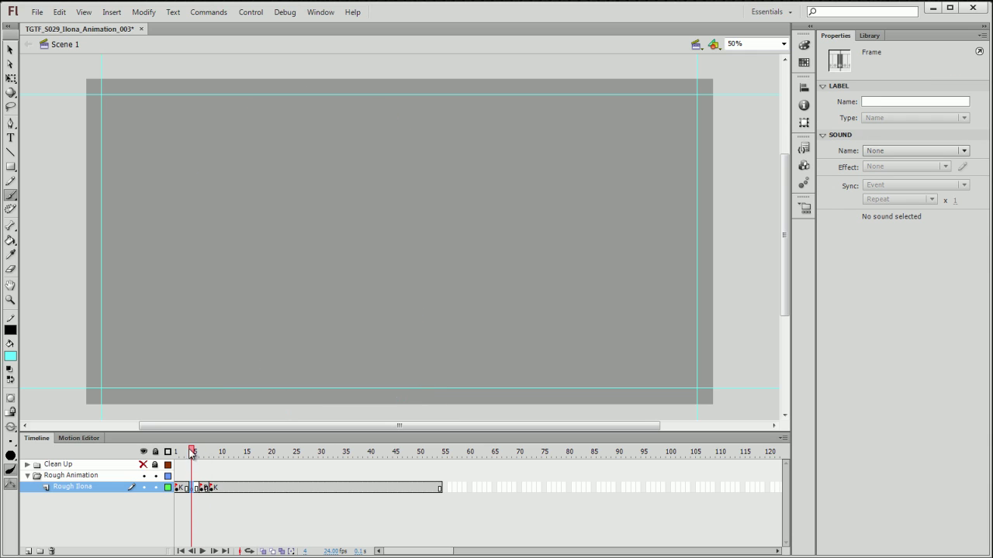
- Compare the neighbouring drawings, return to the blank frame 4 and turn on Onion Skin
mouse_move(194, 456)
mouse_down()
mouse_move(183, 458)
mouse_move(207, 462)
mouse_move(192, 460)
mouse_up()
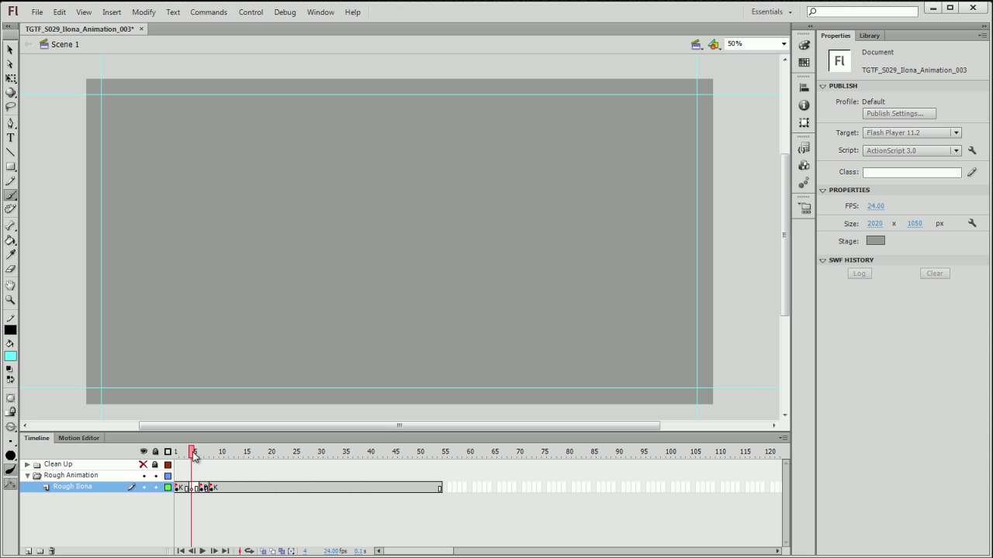
mouse_move(194, 456)
mouse_down()
mouse_move(221, 456)
mouse_move(186, 459)
mouse_move(219, 466)
mouse_up()
click(203, 488)
click(220, 466)
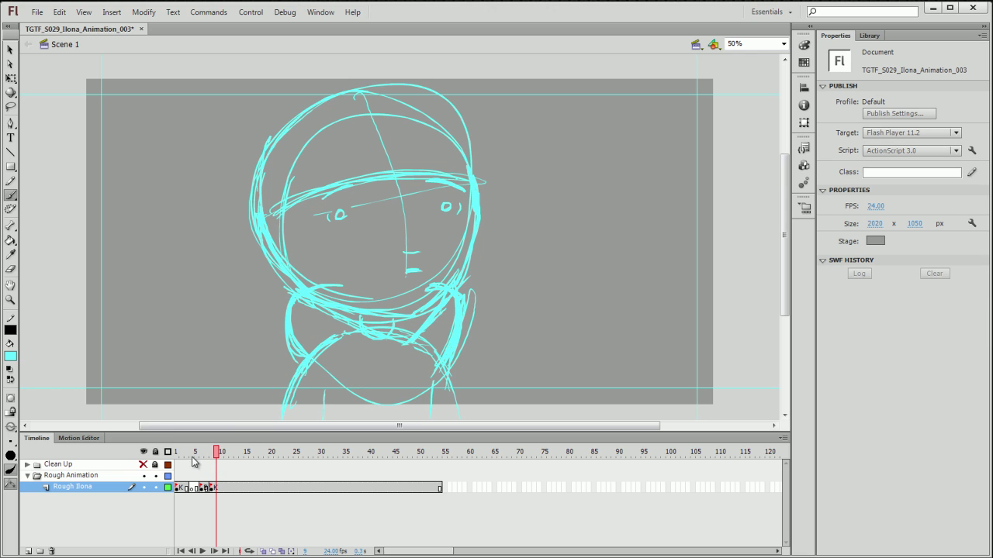
mouse_move(195, 458)
mouse_down()
mouse_move(207, 460)
mouse_move(193, 463)
mouse_up()
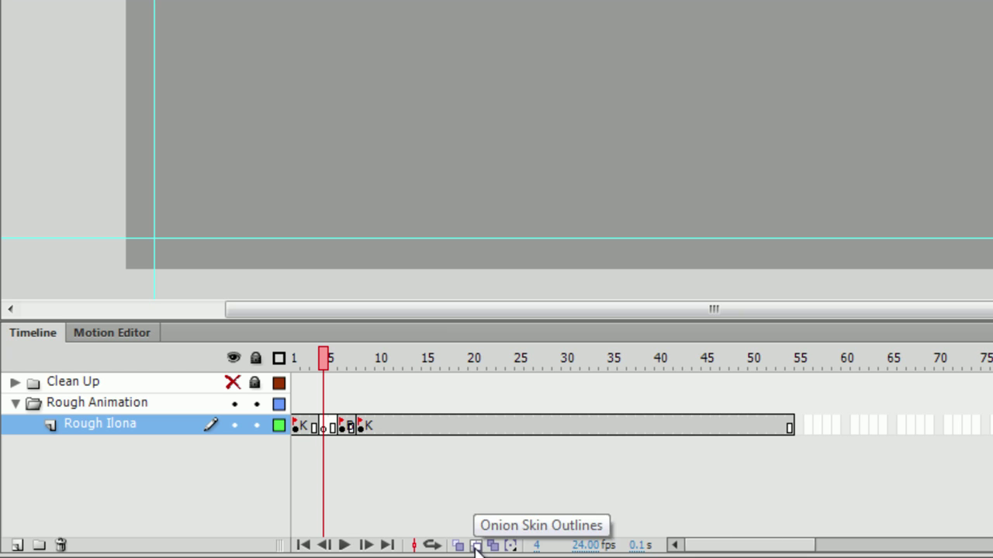
click(459, 545)
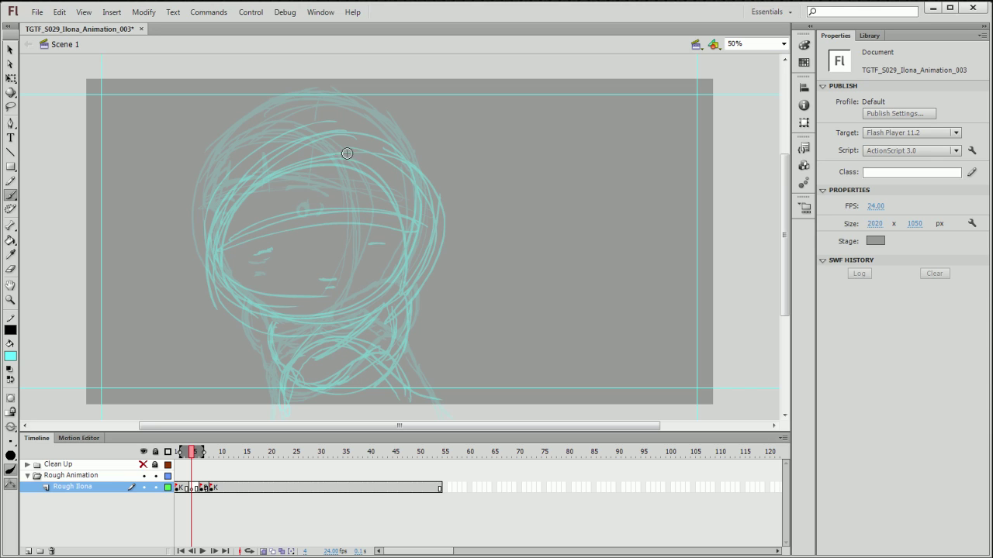
- Sketch the eyes, nose, mouth and round head outline on frame 4, midway between the onion-skinned drawings
click(308, 217)
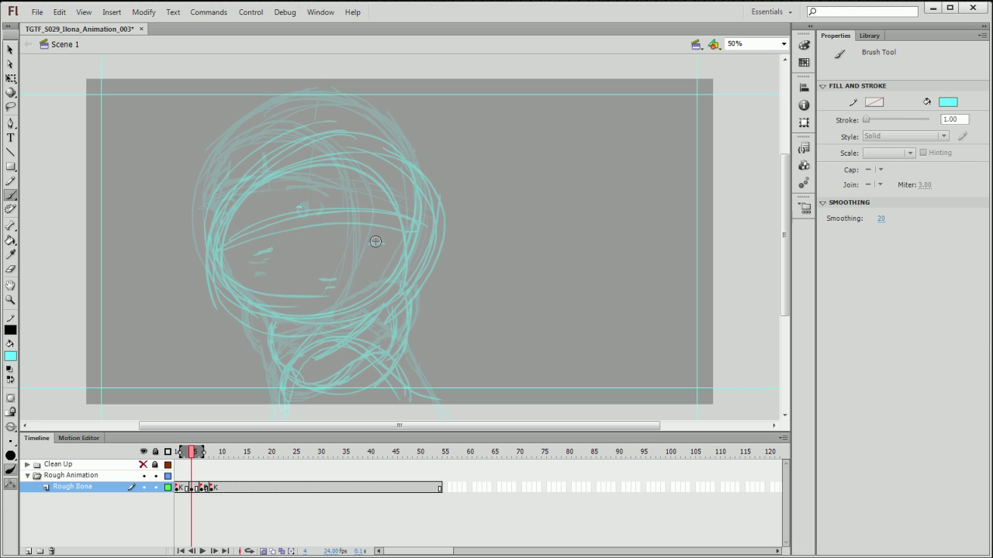
drag(335, 225, 347, 227)
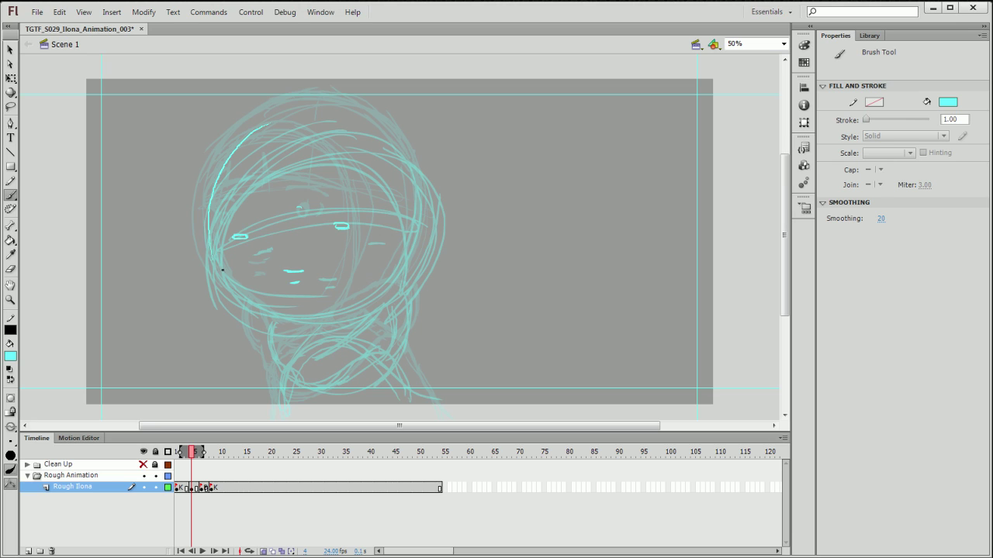
mouse_move(211, 258)
mouse_down()
mouse_move(307, 125)
mouse_move(384, 131)
mouse_move(391, 297)
mouse_move(351, 123)
mouse_move(224, 287)
mouse_move(298, 319)
mouse_move(364, 312)
mouse_move(321, 335)
mouse_move(208, 239)
mouse_up()
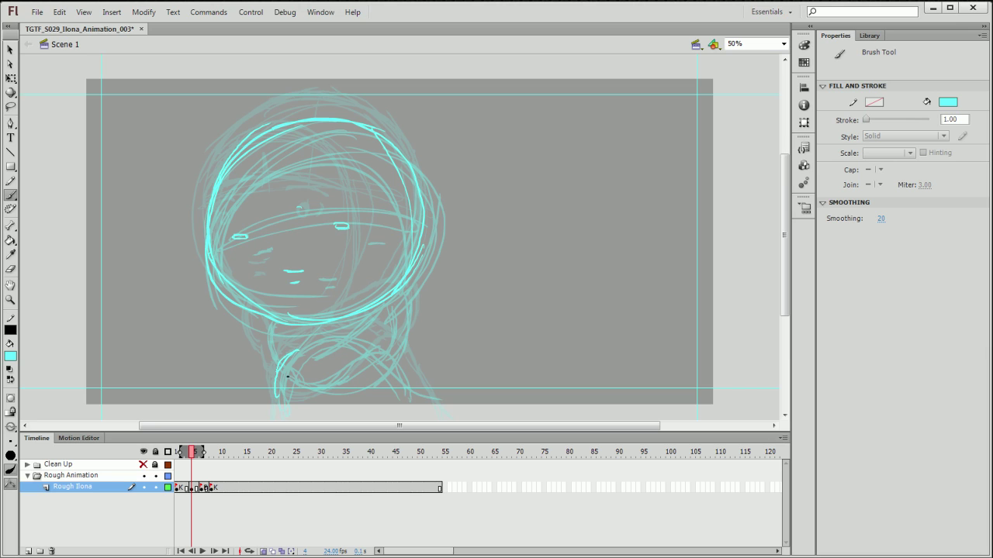
- Sketch the shoulders and scarf below the frame 4 head, and outline the face inside the head shape
mouse_move(304, 359)
mouse_down()
mouse_move(392, 353)
mouse_move(414, 404)
mouse_up()
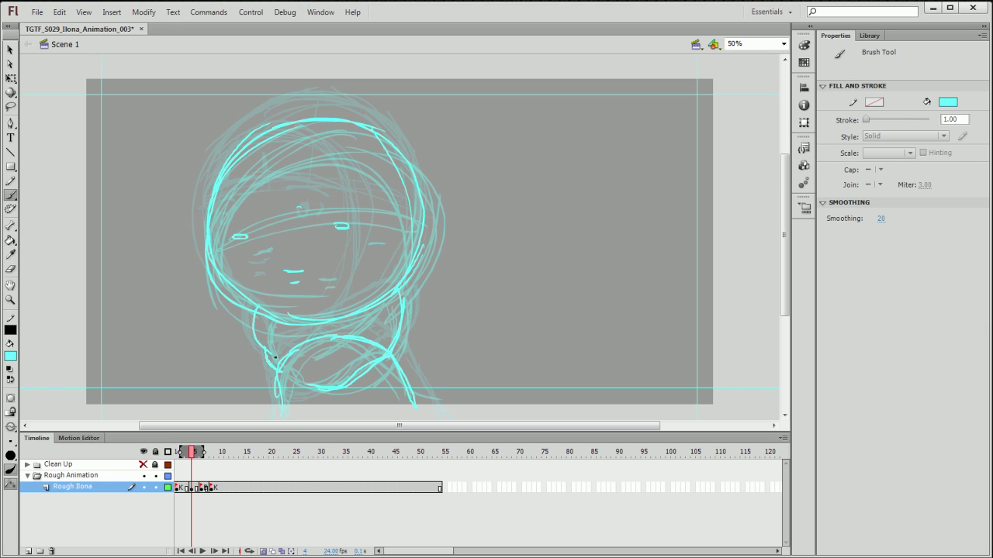
mouse_move(273, 354)
mouse_down()
mouse_move(278, 303)
mouse_move(272, 322)
mouse_move(313, 346)
mouse_up()
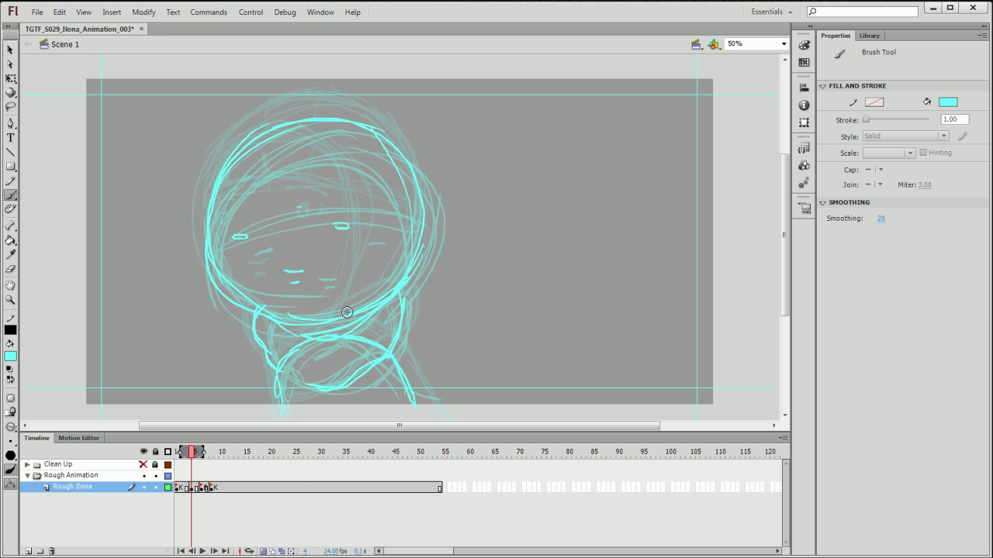
drag(237, 154, 299, 115)
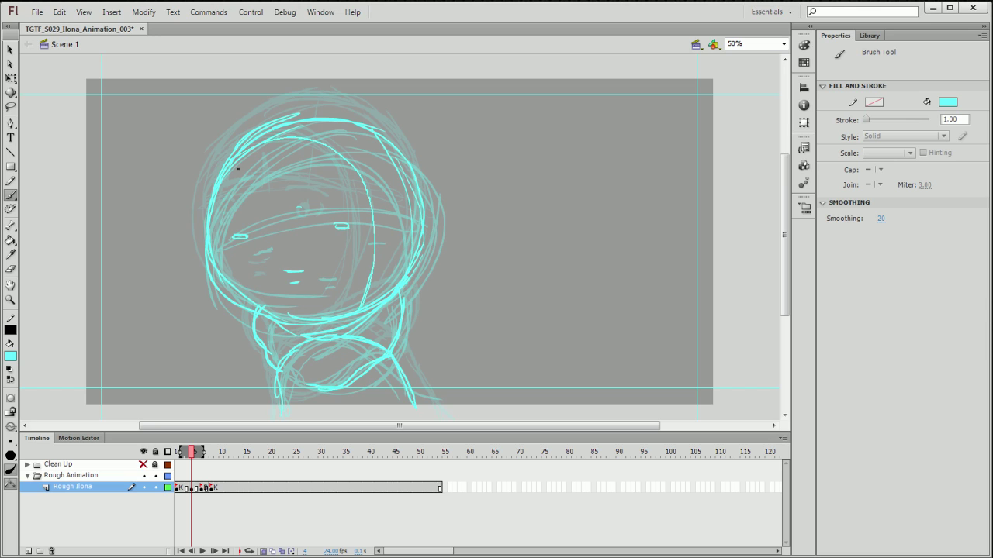
mouse_move(329, 141)
mouse_down()
mouse_move(375, 302)
mouse_move(367, 191)
mouse_move(209, 227)
mouse_move(218, 267)
mouse_up()
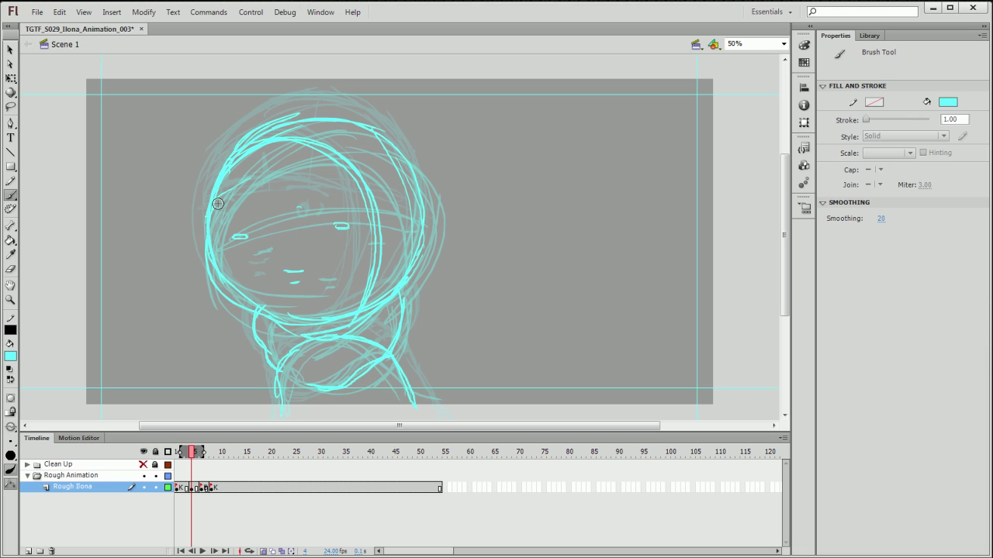
- Sketch the hat's brim curves across the forehead on frame 4, and play the animation from the start
mouse_move(213, 208)
mouse_down()
mouse_move(232, 197)
mouse_move(347, 193)
mouse_move(294, 180)
mouse_move(368, 216)
mouse_up()
drag(226, 194, 352, 198)
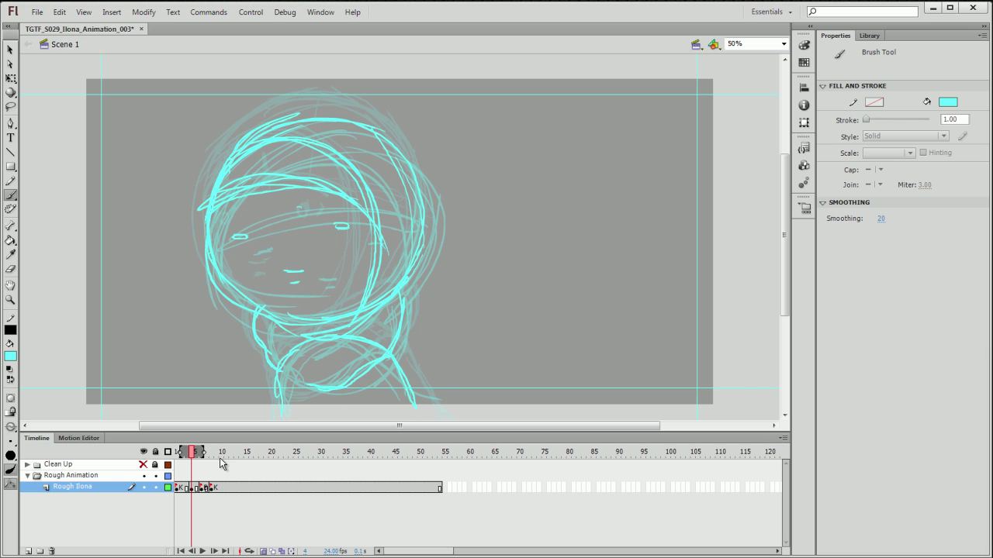
mouse_move(193, 456)
mouse_down()
mouse_move(215, 456)
mouse_move(181, 456)
mouse_move(245, 456)
mouse_move(180, 456)
mouse_up()
key(Return)
key(Return)
- Move the final key pose from frame 8 to frame 10 and insert a blank keyframe at frame 8
click(212, 491)
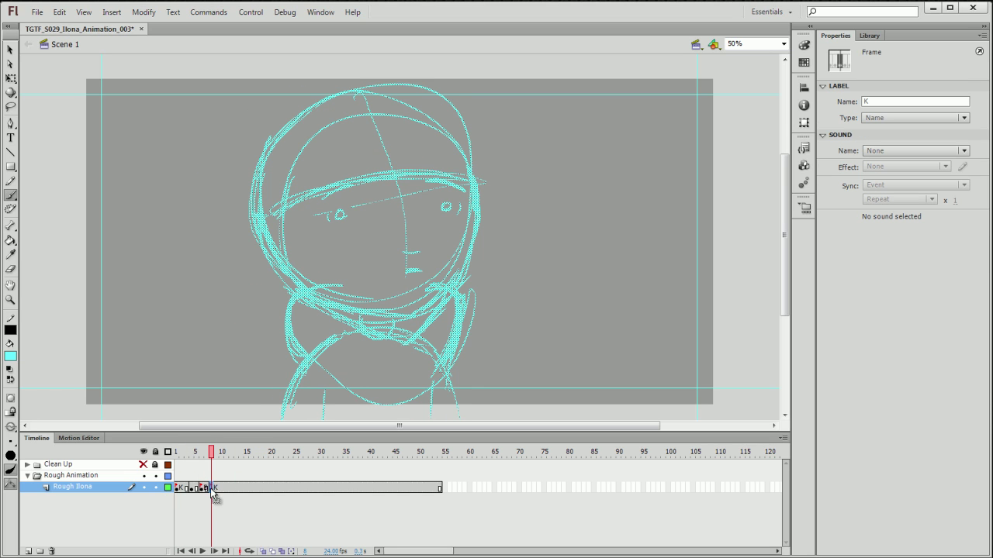
drag(211, 491, 221, 491)
click(212, 491)
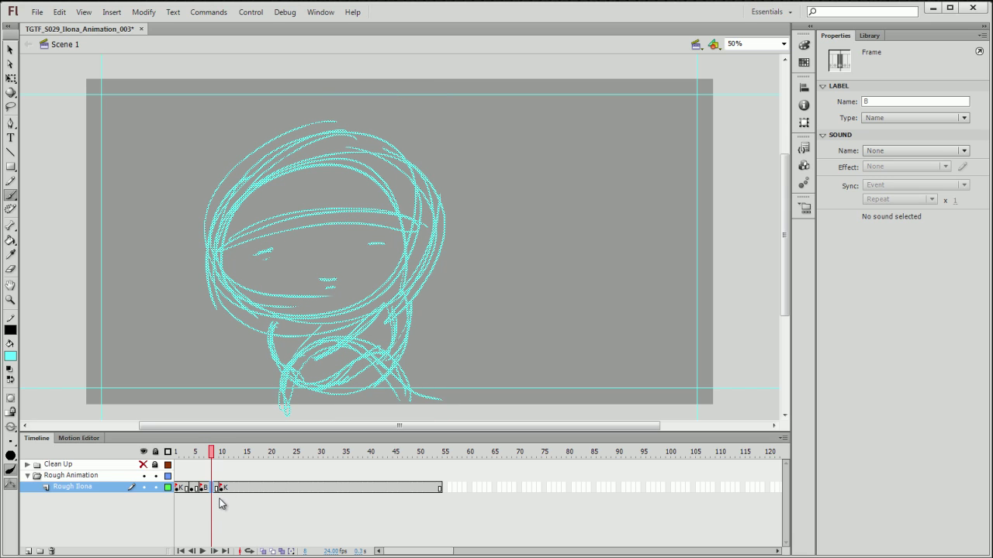
key(F7)
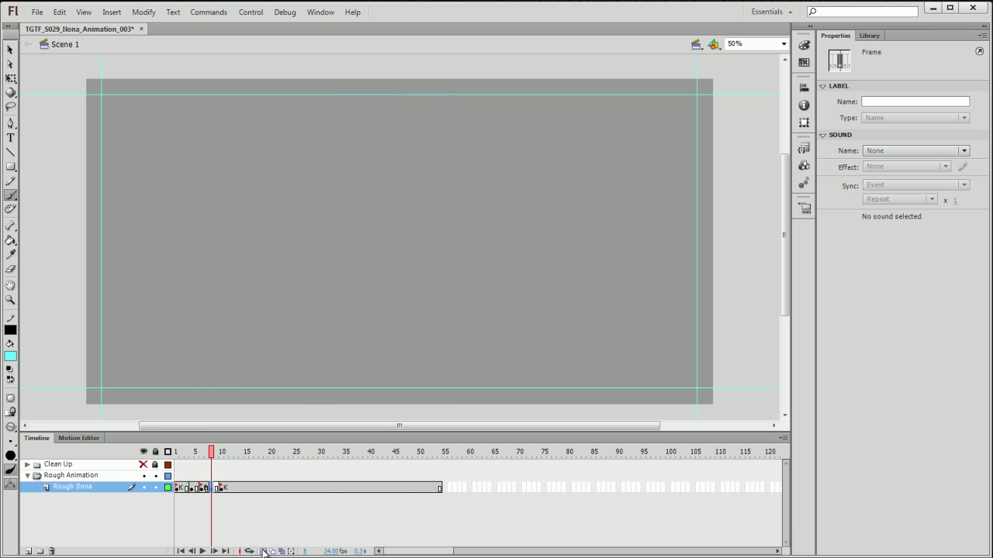
- With Onion Skin on, sketch the round head outline and facial features on frame 8, midway between the neighbouring drawings
click(263, 551)
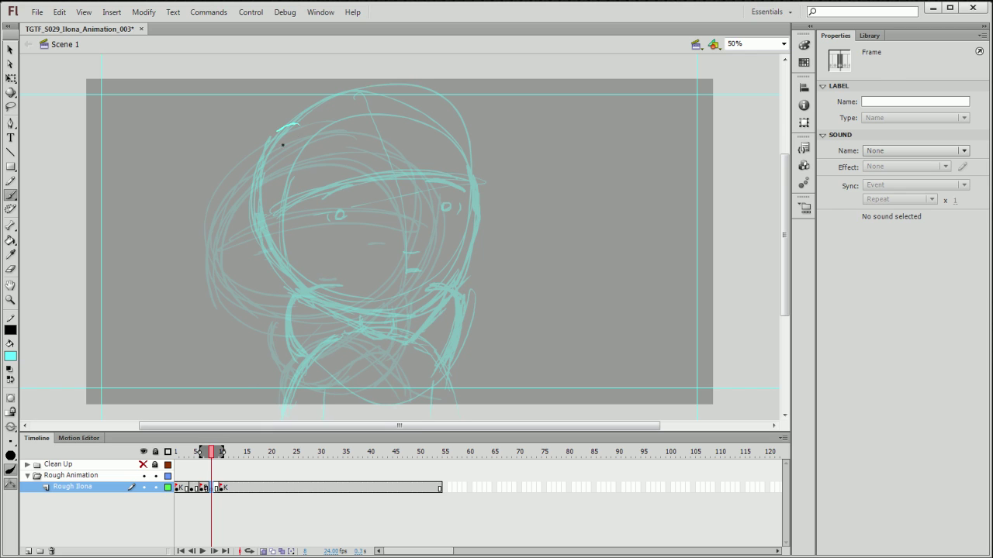
drag(299, 124, 248, 281)
drag(291, 151, 238, 264)
drag(359, 108, 439, 200)
mouse_move(429, 282)
mouse_down()
mouse_move(409, 313)
mouse_move(419, 124)
mouse_move(236, 191)
mouse_move(317, 337)
mouse_move(420, 314)
mouse_up()
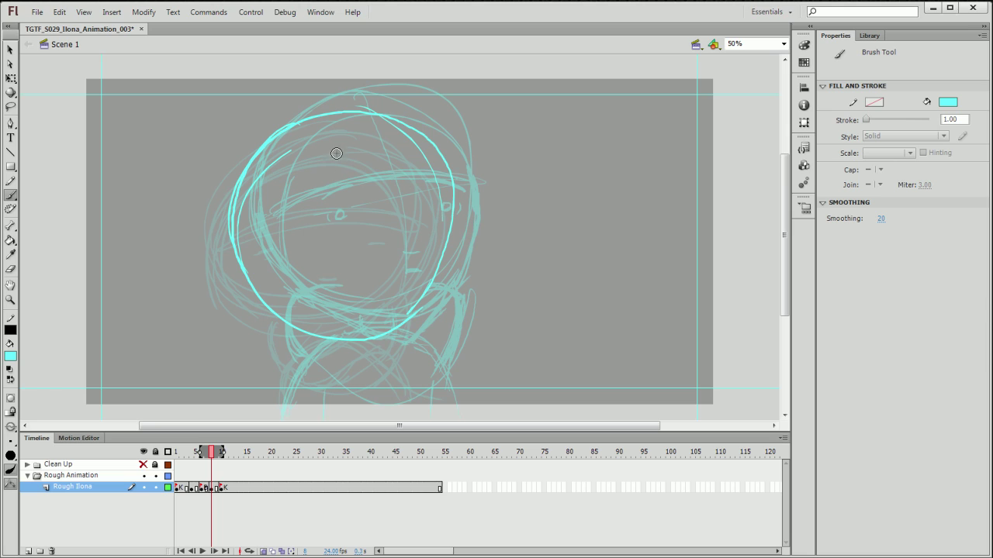
drag(303, 233, 318, 237)
mouse_move(416, 225)
mouse_down()
mouse_move(409, 232)
mouse_move(424, 226)
mouse_up()
drag(266, 211, 349, 162)
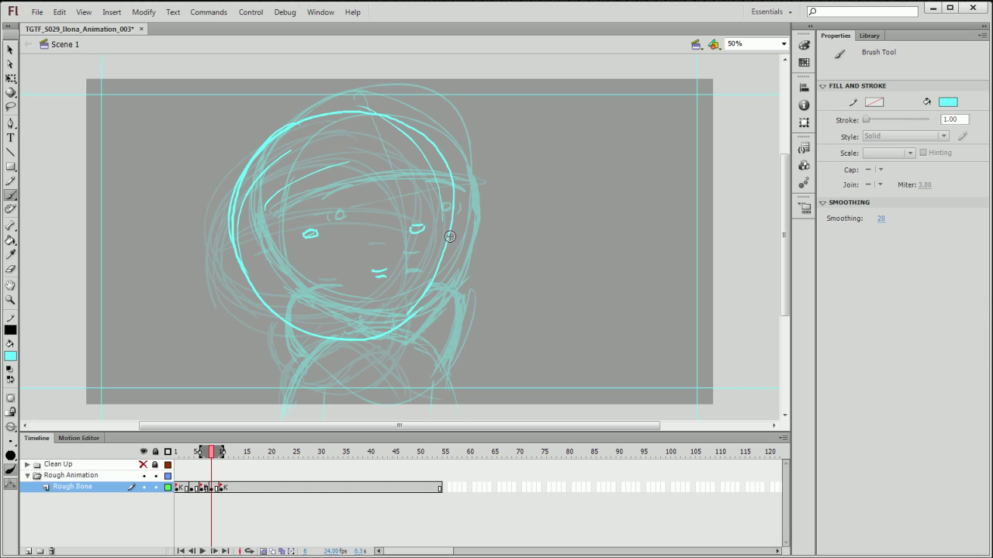
- Sketch the face outline, shoulders and scarf on frame 8, and turn Onion Skin off
mouse_move(448, 208)
mouse_down()
mouse_move(341, 171)
mouse_move(267, 235)
mouse_move(301, 326)
mouse_up()
mouse_move(436, 294)
mouse_down()
mouse_move(429, 355)
mouse_move(405, 348)
mouse_move(430, 399)
mouse_up()
drag(380, 334, 429, 386)
drag(319, 337, 286, 392)
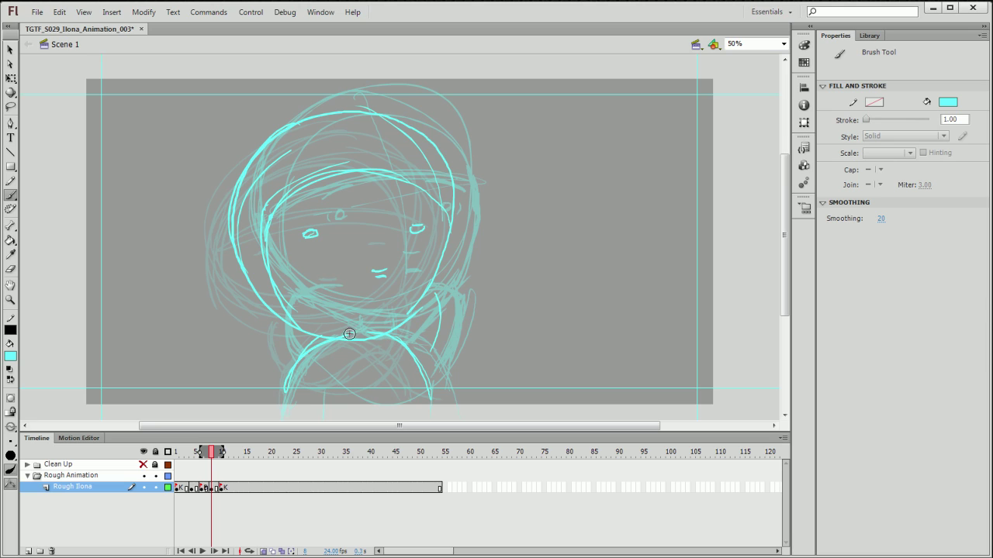
mouse_move(432, 296)
mouse_down()
mouse_move(426, 374)
mouse_move(438, 351)
mouse_move(360, 373)
mouse_move(364, 386)
mouse_move(405, 392)
mouse_move(433, 368)
mouse_move(387, 395)
mouse_move(325, 368)
mouse_move(296, 369)
mouse_move(419, 371)
mouse_up()
drag(275, 316, 290, 361)
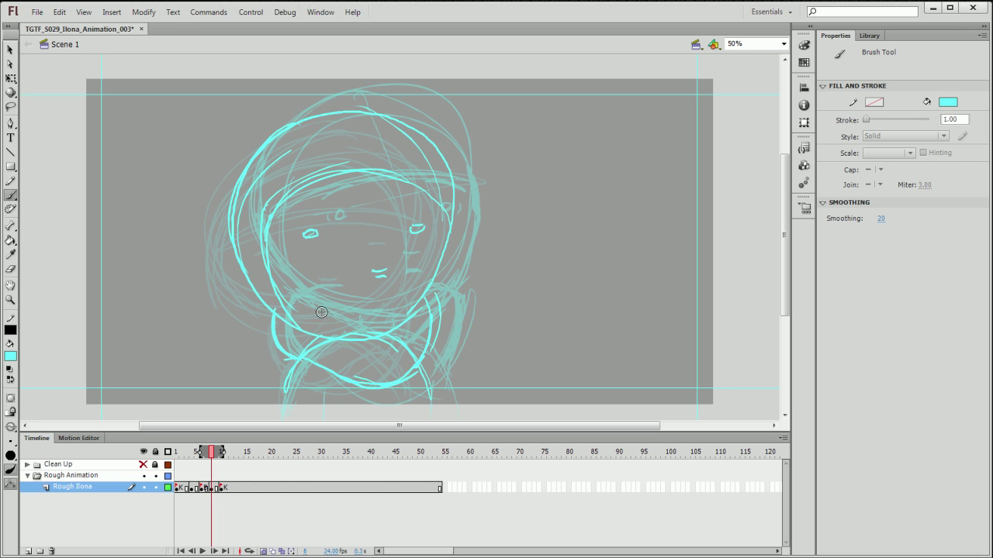
click(264, 551)
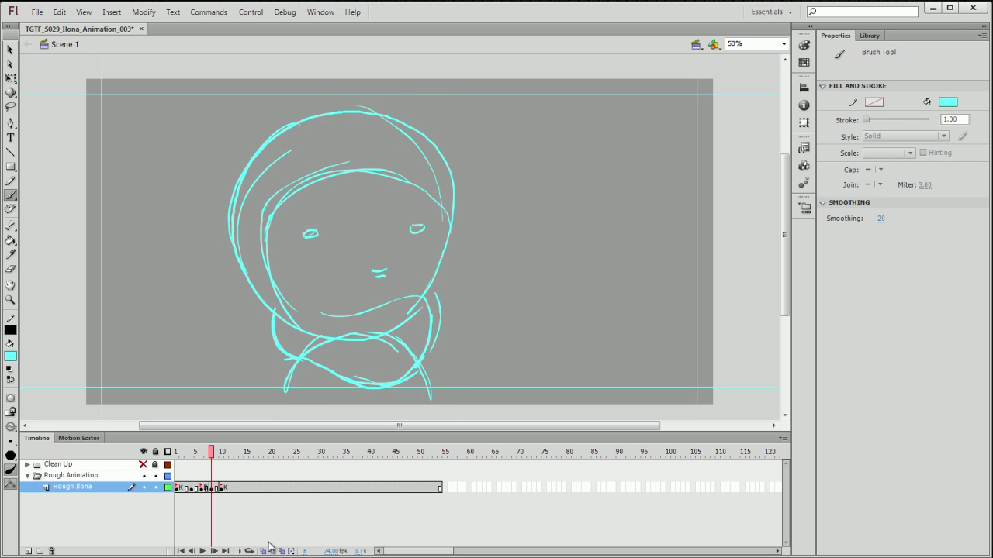
- Add curved hat and brim lines above the eyes on the frame 8 drawing, and rework its mouth
mouse_move(210, 450)
mouse_down()
mouse_move(196, 451)
mouse_move(227, 452)
mouse_move(204, 452)
mouse_move(216, 454)
mouse_up()
mouse_move(276, 210)
mouse_down()
mouse_move(448, 212)
mouse_move(350, 202)
mouse_move(314, 168)
mouse_move(400, 161)
mouse_up()
mouse_move(450, 204)
mouse_down()
mouse_move(384, 154)
mouse_move(288, 174)
mouse_up()
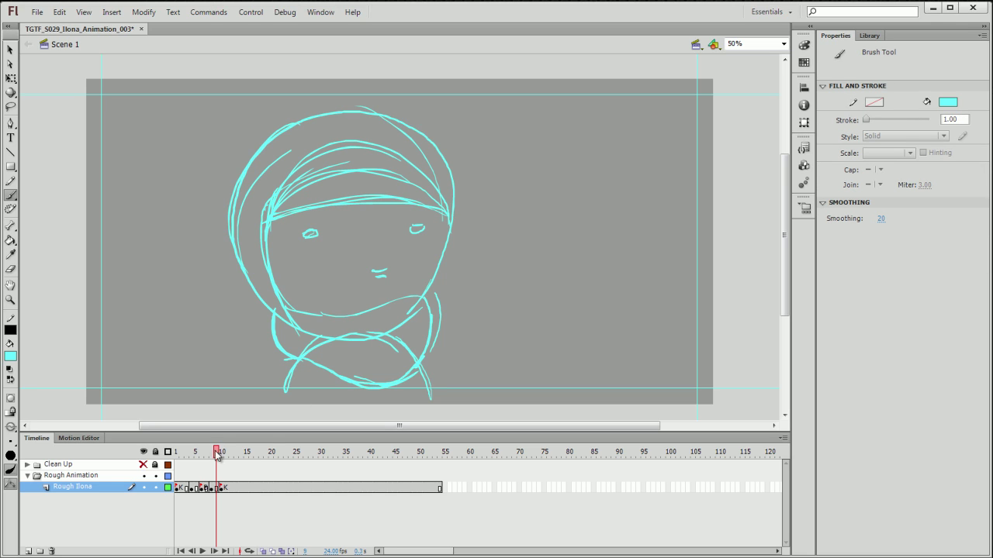
mouse_move(216, 452)
mouse_down()
mouse_move(200, 454)
mouse_move(227, 463)
mouse_move(208, 456)
mouse_move(218, 454)
mouse_up()
mouse_move(371, 285)
mouse_down()
mouse_move(387, 286)
mouse_move(390, 273)
mouse_up()
key(ctrl+z)
- Play the head turn repeatedly from the first frames to check the timing of the in-betweens
drag(220, 454, 227, 457)
click(222, 488)
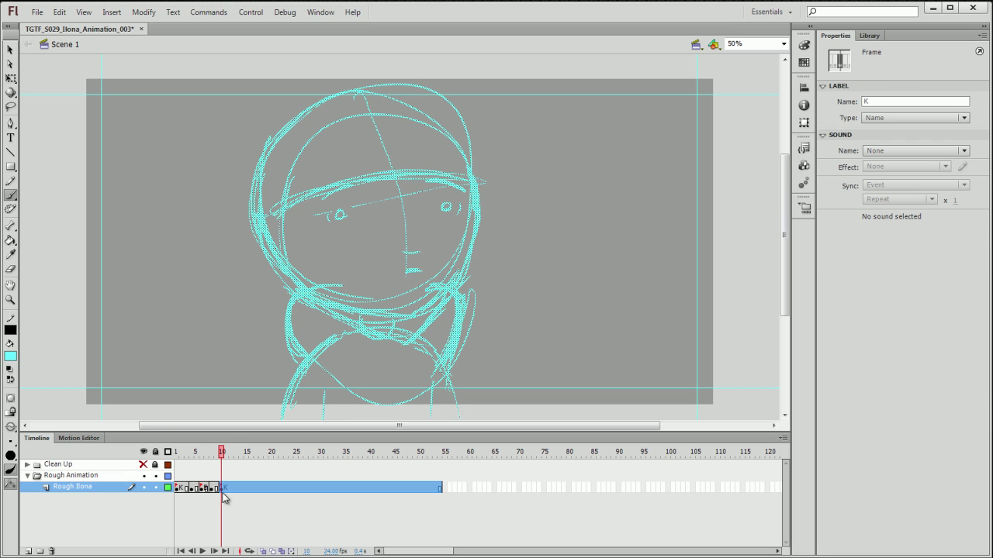
drag(221, 456, 168, 461)
key(Return)
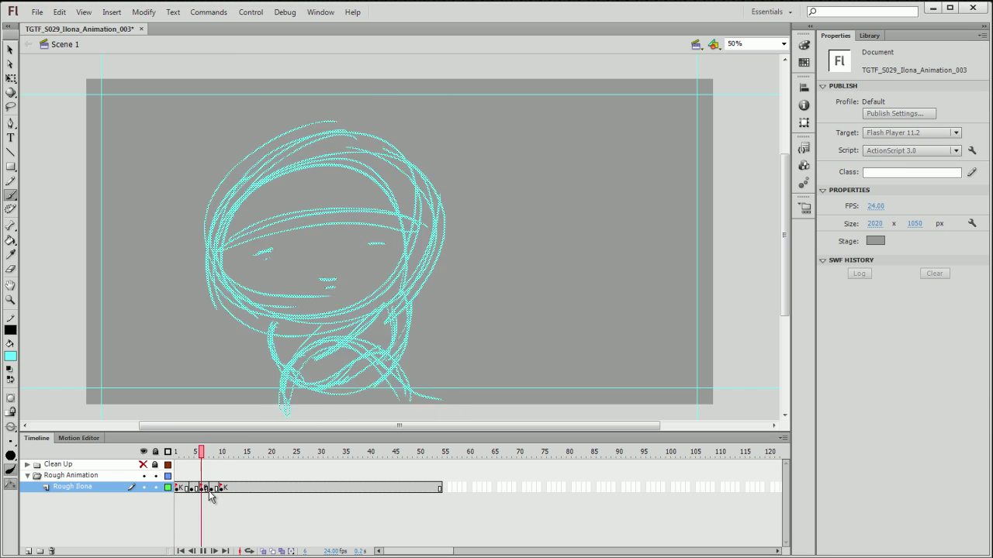
key(Return)
click(181, 454)
key(Return)
key(Return)
click(180, 453)
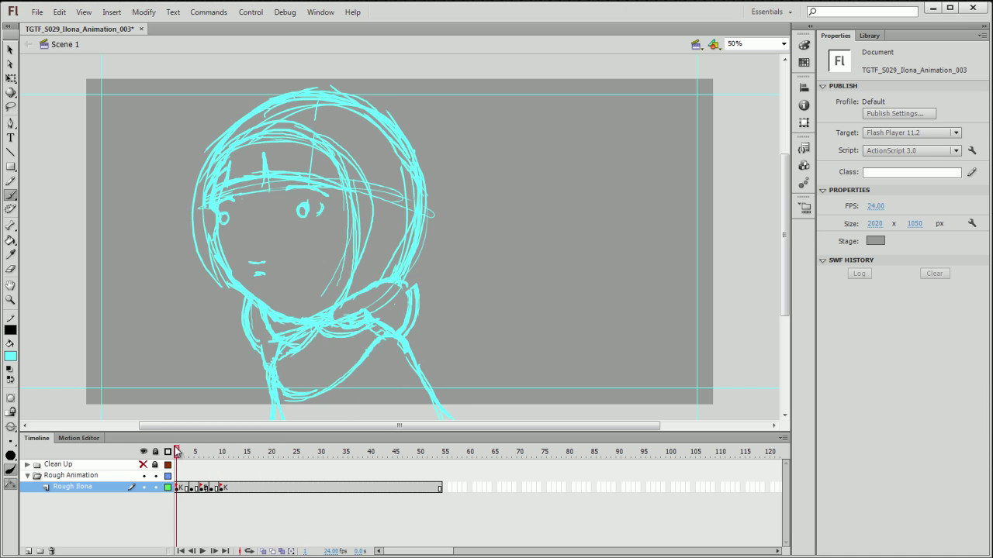
key(Return)
key(Return)
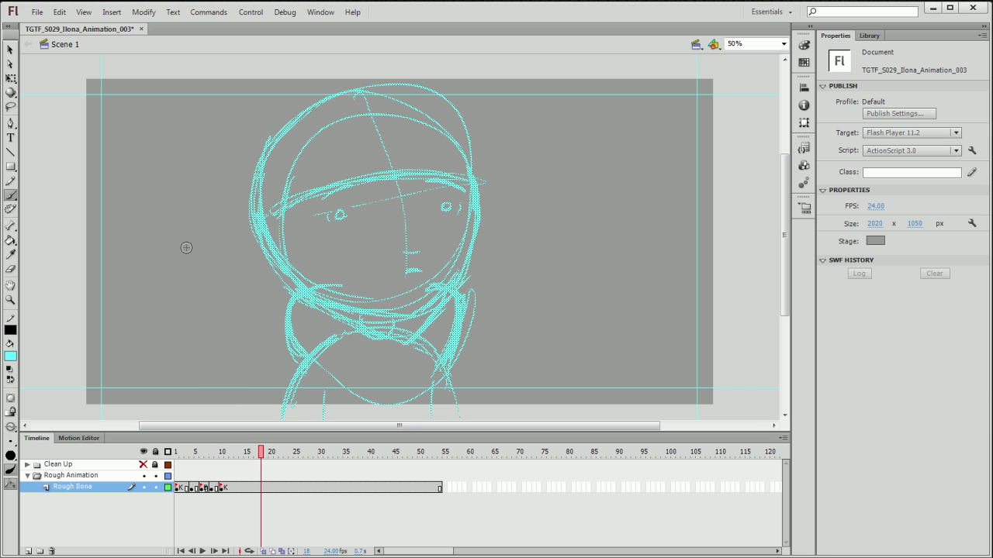
- Shift the keyframes from frame 6 onward two frames later and insert a blank keyframe at frame 6
click(202, 489)
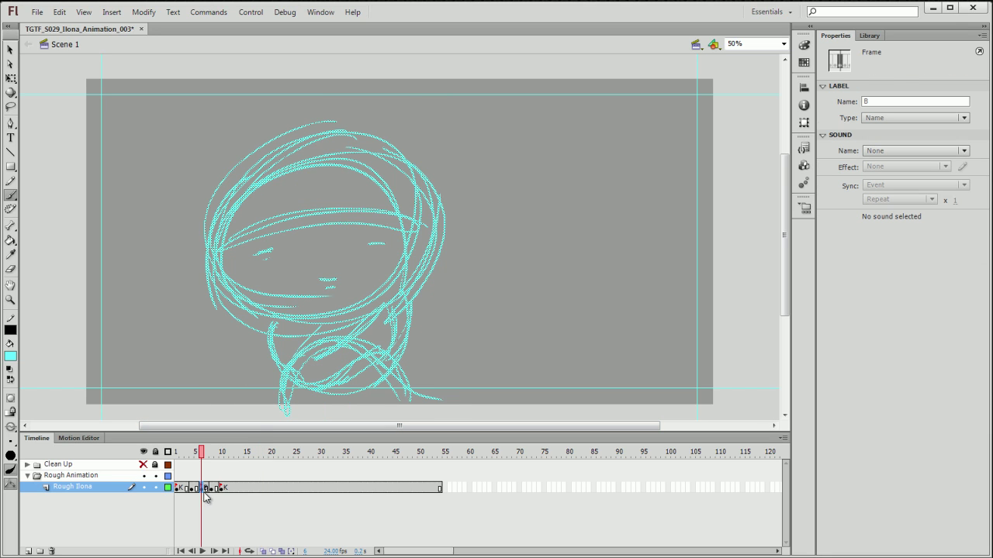
mouse_move(221, 489)
mouse_down()
mouse_move(201, 491)
mouse_move(231, 492)
mouse_up()
click(201, 491)
key(F7)
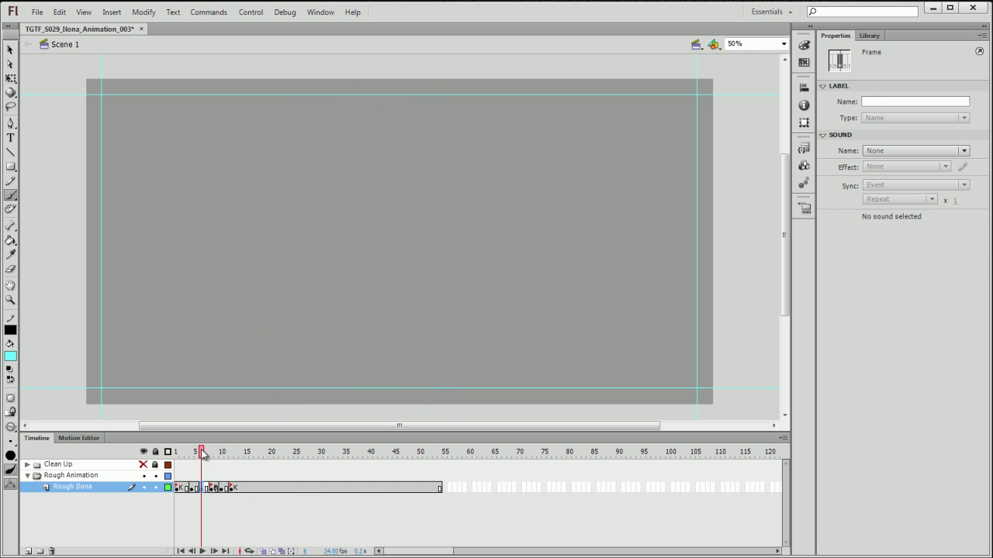
- Move the frame 4 drawing to frame 6 and insert a blank keyframe at frame 4
click(202, 454)
click(192, 488)
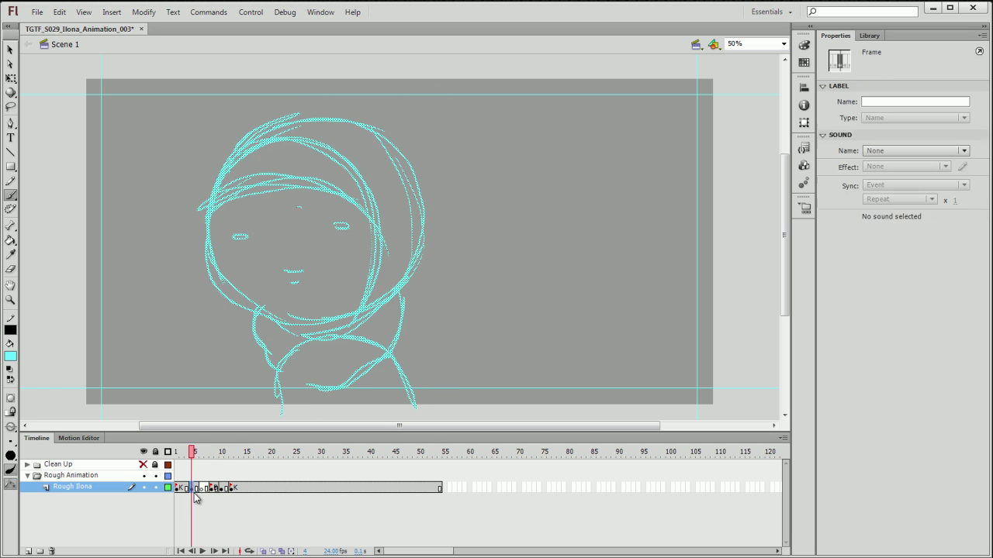
drag(194, 493, 202, 497)
click(192, 488)
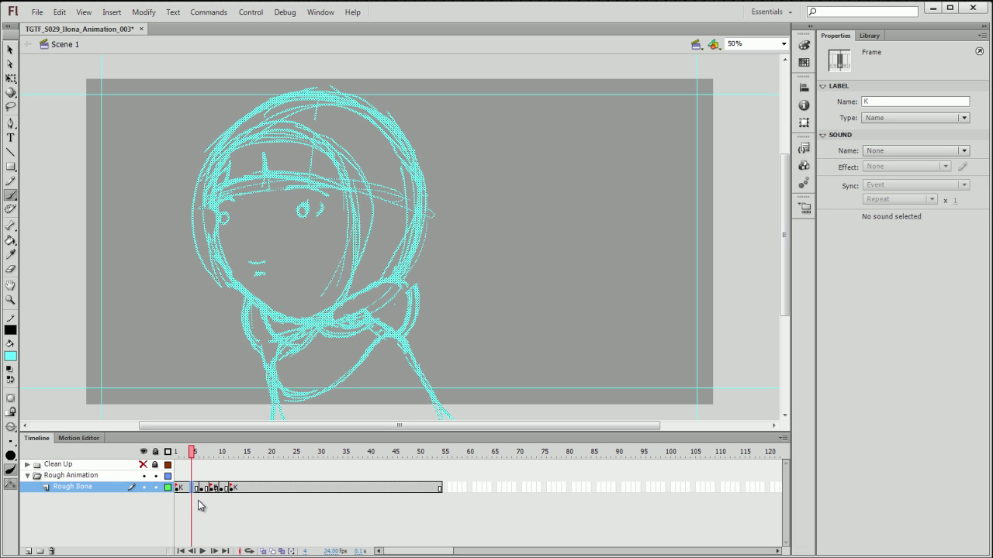
key(F7)
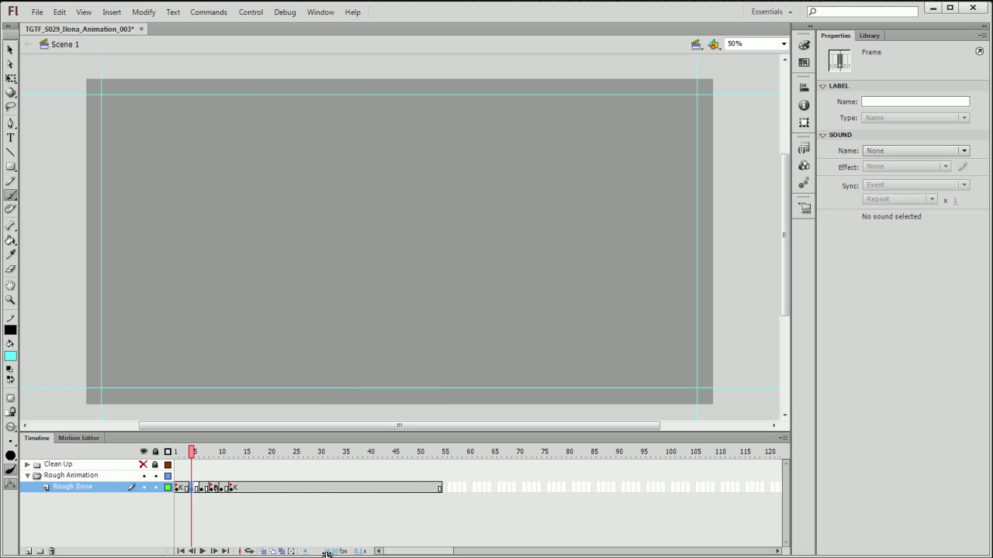
- With Onion Skin on, sketch the head, hat brim, face outline and facial features on the blank frame 4
click(263, 552)
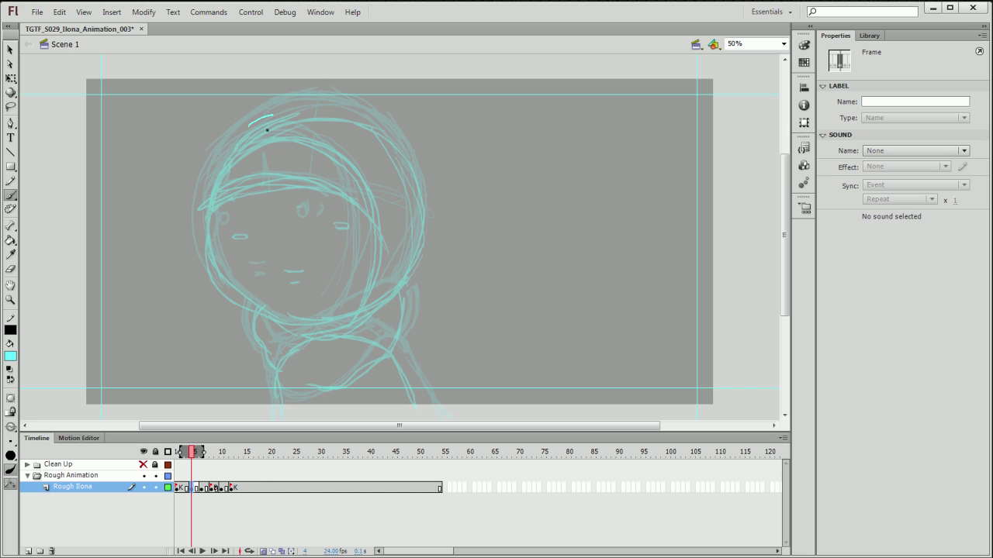
mouse_move(249, 144)
mouse_down()
mouse_move(242, 295)
mouse_move(354, 311)
mouse_move(393, 299)
mouse_move(421, 195)
mouse_move(347, 122)
mouse_move(242, 124)
mouse_up()
mouse_move(393, 149)
mouse_down()
mouse_move(311, 340)
mouse_move(232, 140)
mouse_up()
mouse_move(198, 200)
mouse_down()
mouse_move(295, 182)
mouse_move(383, 214)
mouse_up()
drag(240, 156, 353, 334)
drag(225, 222, 223, 231)
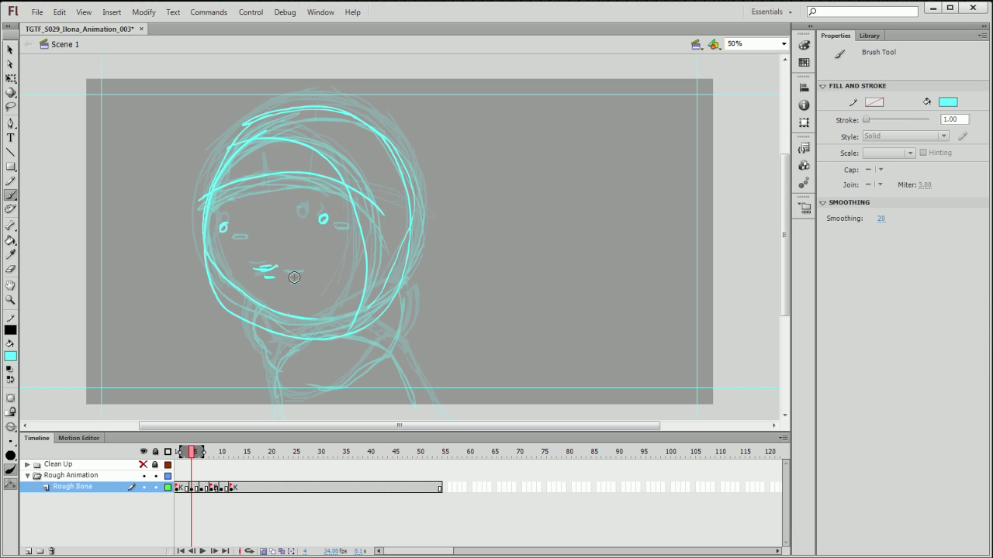
- Sketch the neck, scarf and shoulders below the frame 4 head, and turn Onion Skin off
drag(282, 337, 277, 401)
mouse_move(259, 294)
mouse_down()
mouse_move(252, 318)
mouse_move(272, 385)
mouse_move(266, 357)
mouse_up()
mouse_move(365, 324)
mouse_down()
mouse_move(421, 395)
mouse_move(419, 405)
mouse_up()
mouse_move(300, 394)
mouse_down()
mouse_move(388, 359)
mouse_move(281, 388)
mouse_up()
drag(254, 338, 273, 405)
click(264, 551)
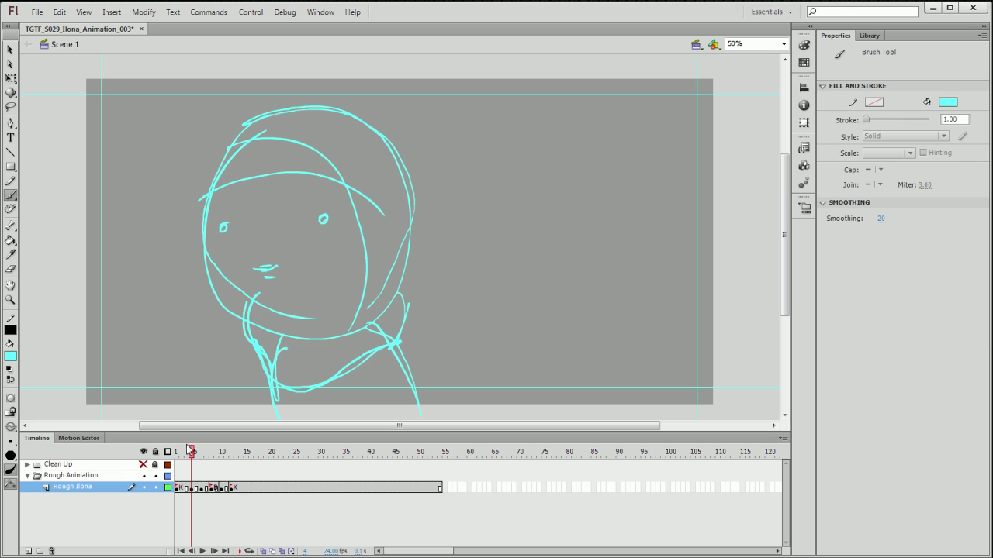
- Play the animation from the beginning to review the new frame 4 in-between
mouse_move(191, 453)
mouse_down()
mouse_move(177, 454)
mouse_move(225, 454)
mouse_move(177, 454)
mouse_up()
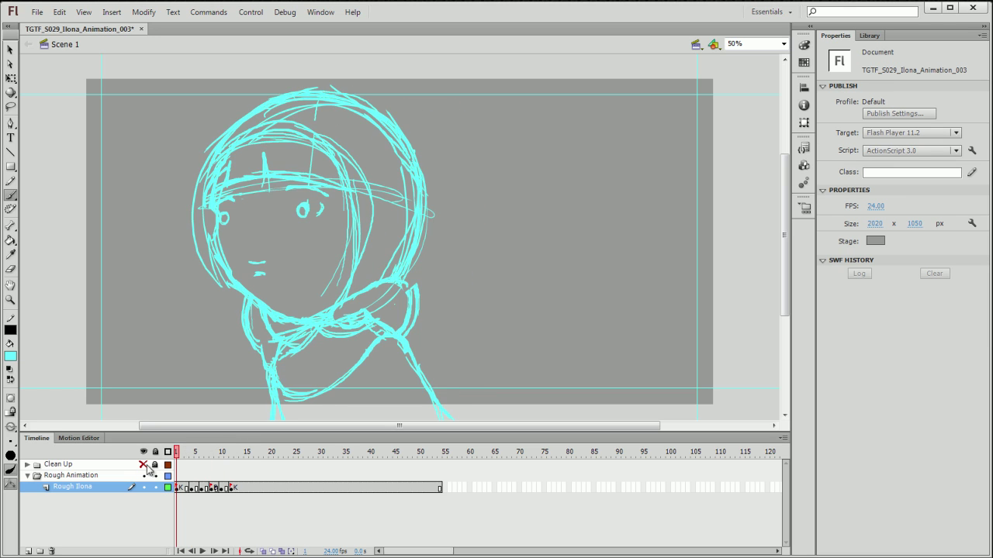
key(Return)
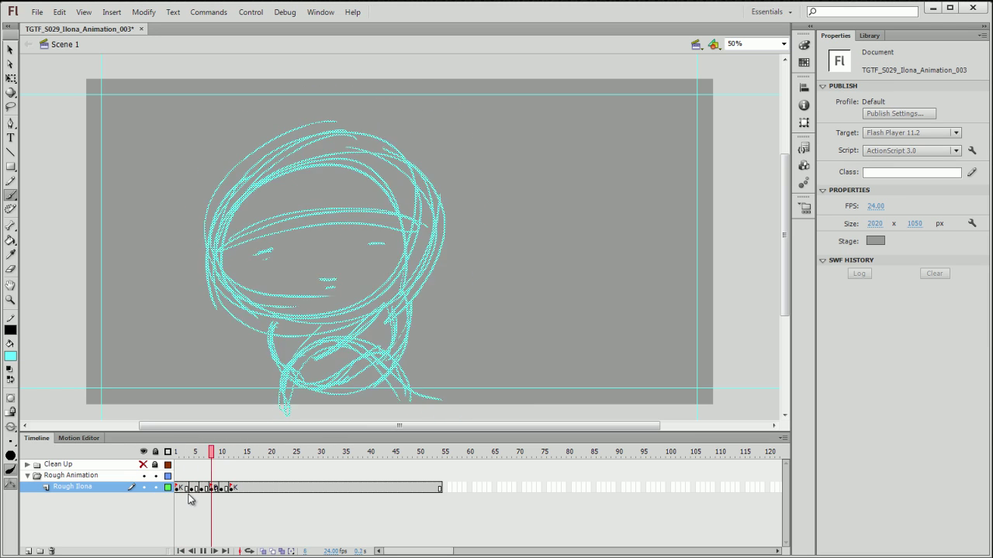
click(187, 487)
drag(190, 452, 180, 466)
key(Return)
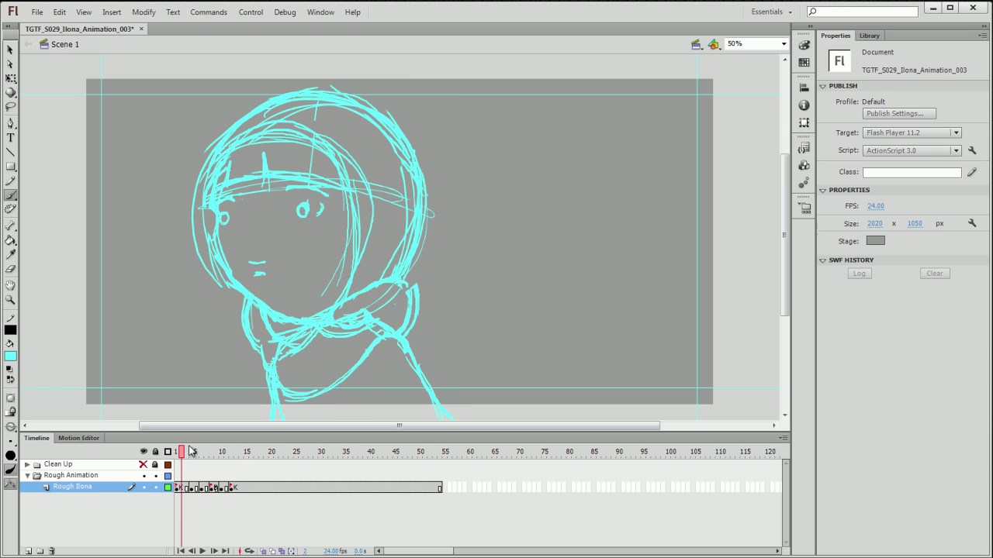
key(Return)
key(Return)
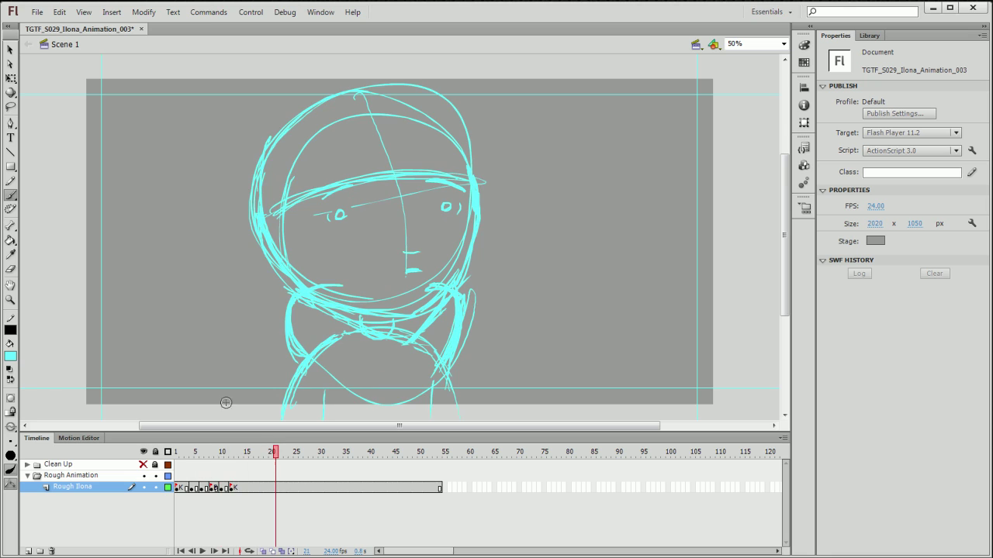
- Move the final key pose from frame 12 to frame 14 and insert a blank keyframe at frame 12
click(231, 488)
mouse_move(233, 498)
mouse_down()
mouse_move(244, 497)
mouse_move(237, 490)
mouse_up()
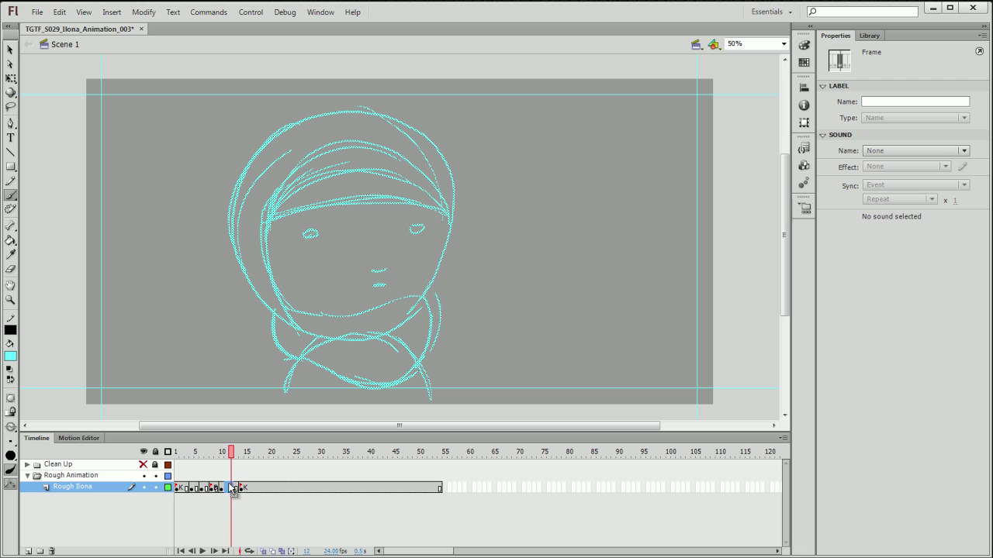
click(228, 489)
click(231, 489)
drag(236, 497, 243, 506)
- Turn on Onion Skin at frame 12 and adjust its range to start at frame 9
click(263, 552)
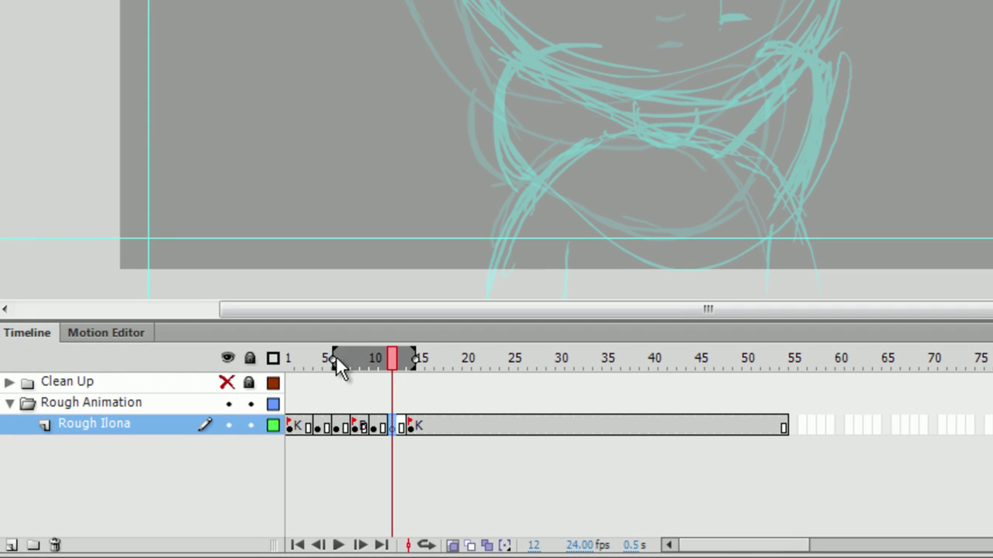
drag(336, 358, 326, 358)
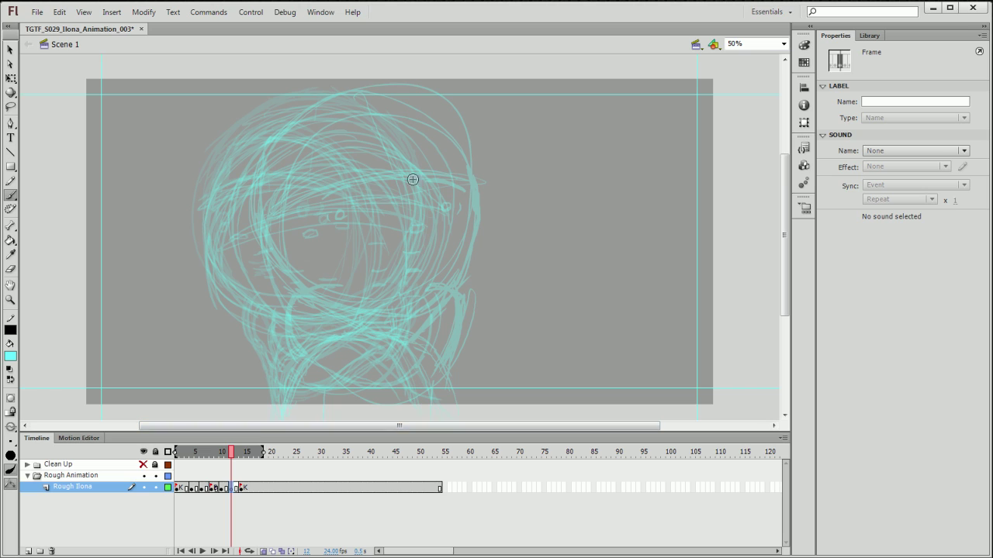
mouse_move(177, 456)
mouse_down()
mouse_move(253, 462)
mouse_move(218, 457)
mouse_up()
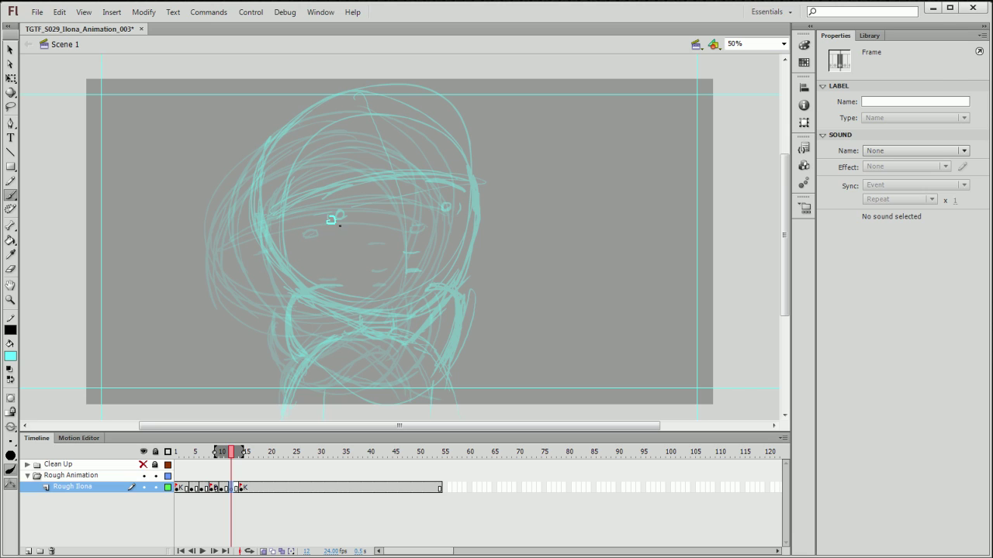
- Sketch the eyes, head outline, and one side of the scarf and shoulder on frame 12, close to the final pose
drag(337, 226, 335, 224)
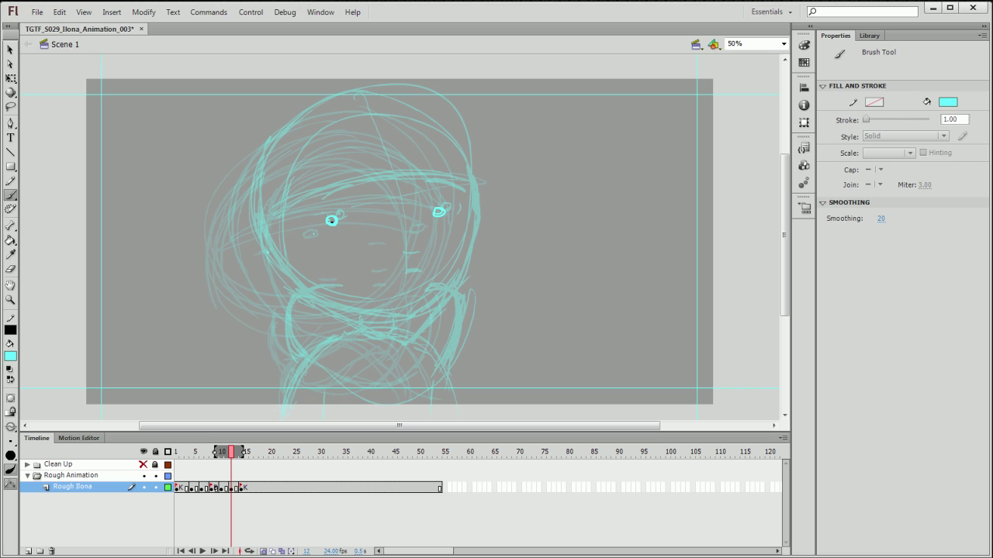
drag(323, 215, 321, 225)
drag(457, 203, 459, 212)
mouse_move(416, 115)
mouse_down()
mouse_move(468, 145)
mouse_move(483, 239)
mouse_move(394, 332)
mouse_up()
mouse_move(272, 139)
mouse_down()
mouse_move(268, 274)
mouse_move(317, 315)
mouse_up()
mouse_move(334, 317)
mouse_down()
mouse_move(409, 315)
mouse_move(436, 353)
mouse_move(440, 411)
mouse_up()
drag(402, 333, 441, 399)
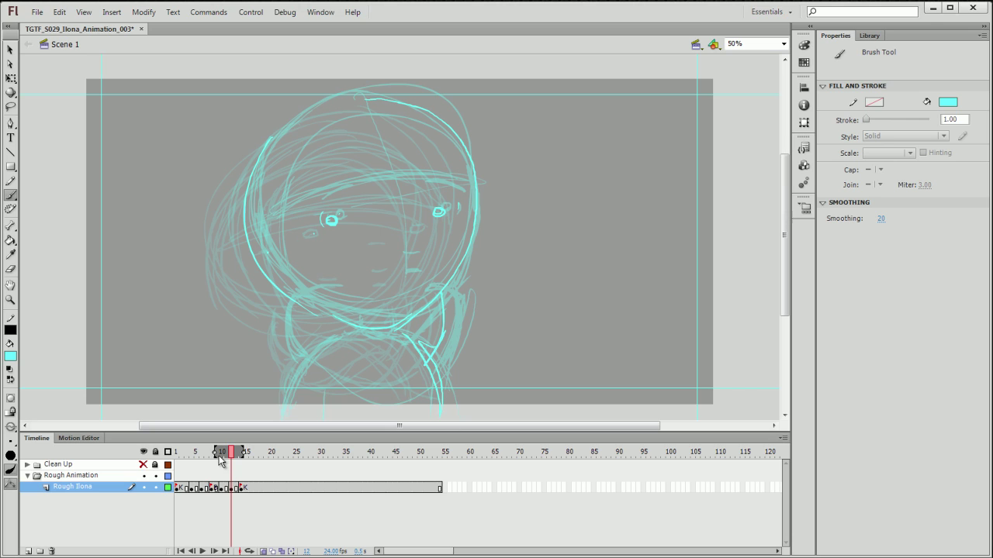
- Turn Onion Skin off and sketch the inner face outline, hat brim and upper hat edge on frame 12
click(262, 551)
mouse_move(237, 461)
mouse_down()
mouse_move(248, 456)
mouse_move(237, 454)
mouse_up()
mouse_move(283, 271)
mouse_down()
mouse_move(277, 231)
mouse_move(463, 156)
mouse_move(294, 288)
mouse_move(293, 299)
mouse_up()
mouse_move(276, 216)
mouse_down()
mouse_move(371, 182)
mouse_move(484, 212)
mouse_up()
mouse_move(467, 199)
mouse_down()
mouse_move(374, 188)
mouse_move(291, 223)
mouse_up()
drag(282, 135, 265, 155)
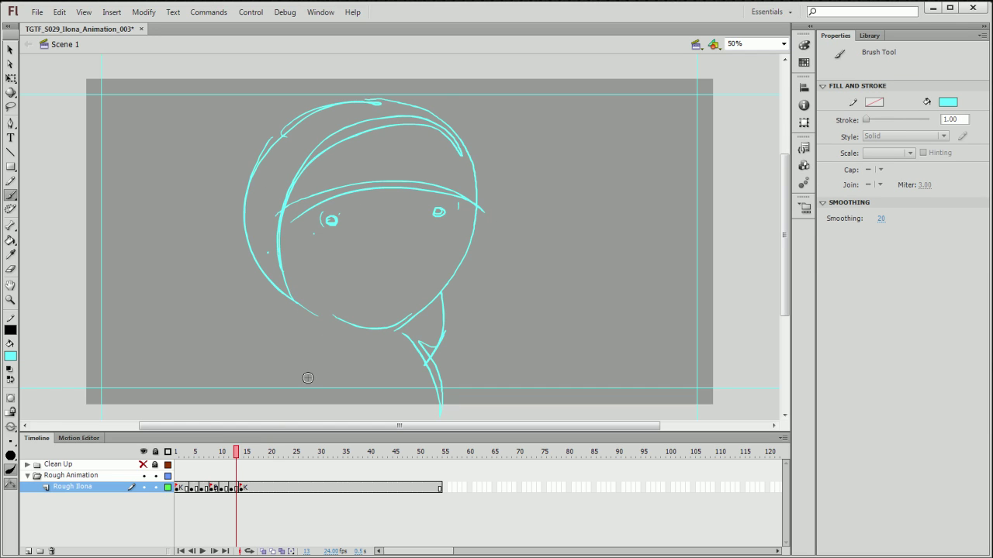
mouse_move(237, 457)
mouse_down()
mouse_move(246, 459)
mouse_move(231, 458)
mouse_up()
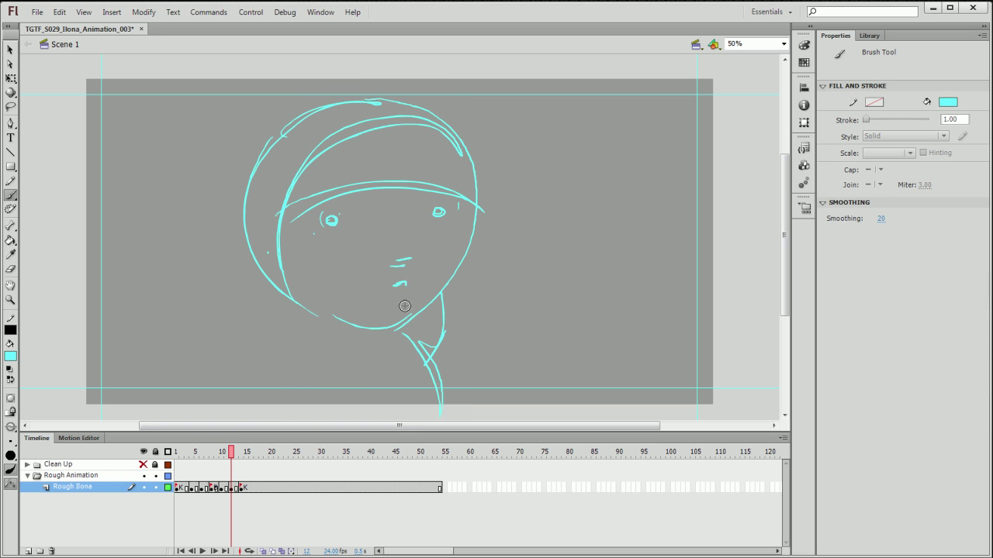
- Play back the head turn several times to check the timing of the new in-between on frame 12
mouse_move(226, 456)
mouse_down()
mouse_move(177, 456)
mouse_move(210, 459)
mouse_up()
key(Return)
key(Return)
key(Return)
key(Return)
key(Return)
key(Return)
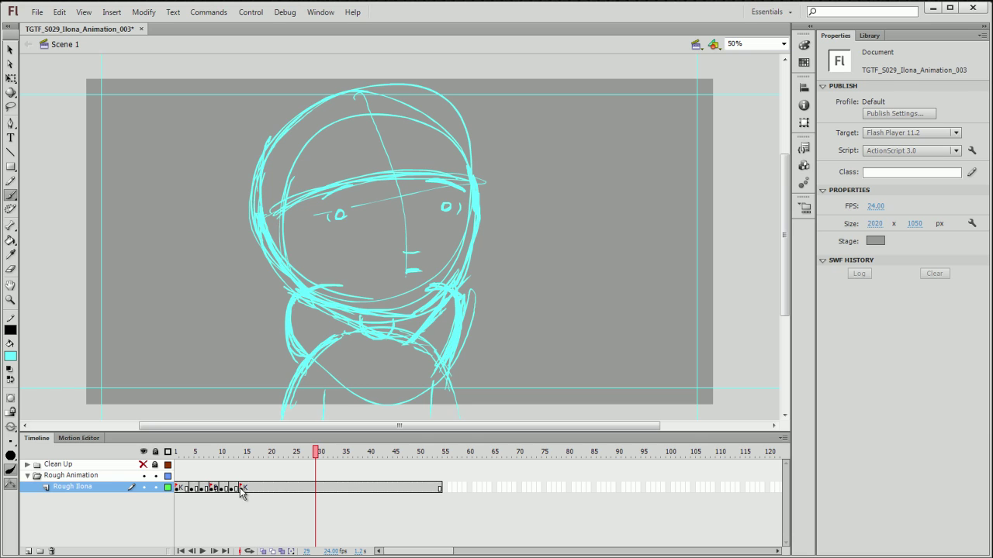
- Move the final key pose on the Rough Ilona layer to frame 16, keeping a duplicate of it as a keyframe on frame 14
click(242, 488)
drag(247, 495, 243, 488)
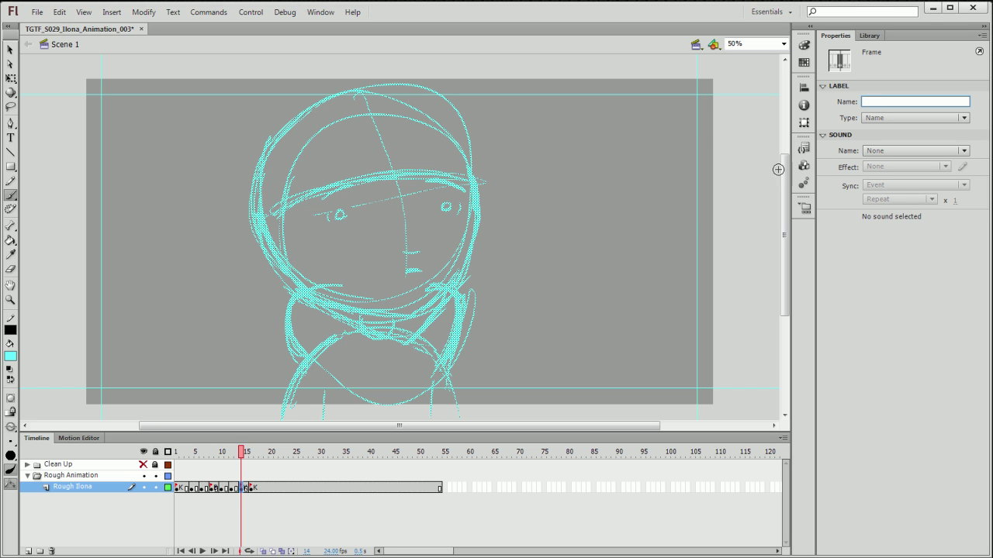
click(234, 495)
click(243, 497)
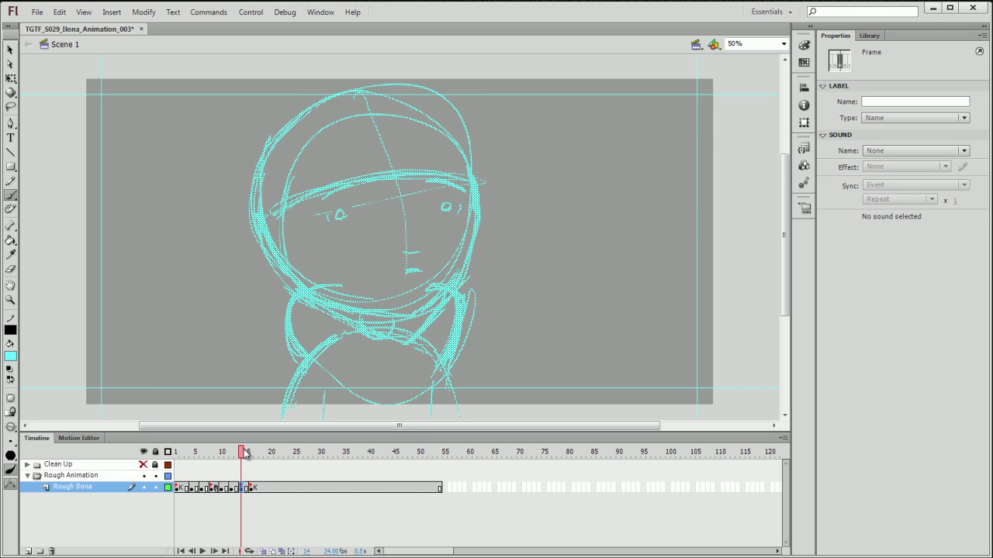
drag(244, 453, 243, 440)
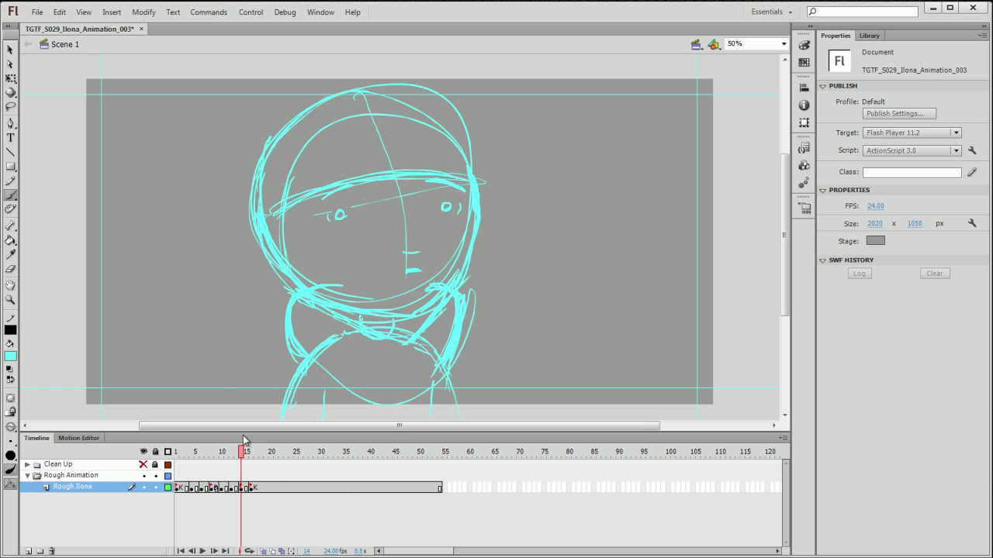
- Lasso the head on frame 14 and rotate it slightly clockwise with Free Transform, leaving the scarf and shoulders in place
click(10, 106)
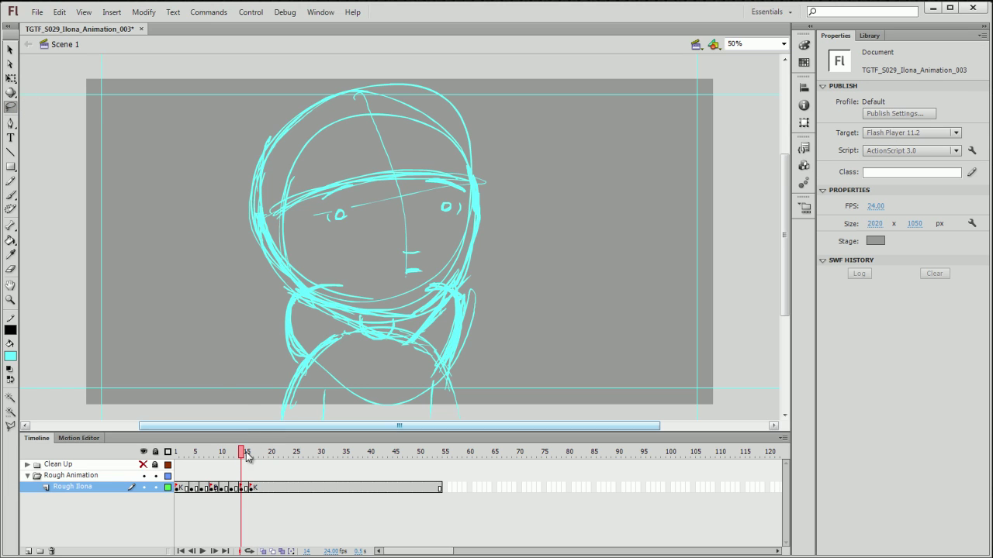
click(243, 488)
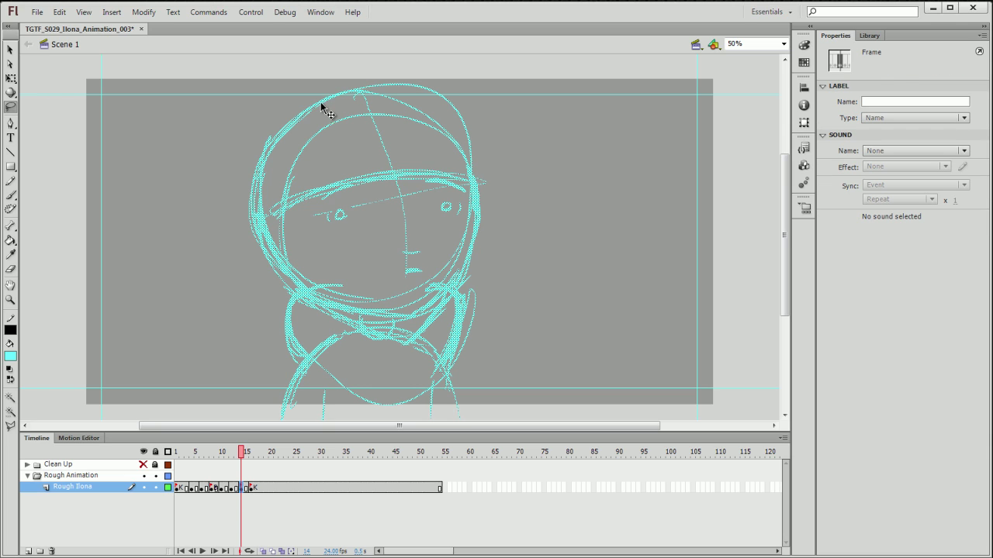
mouse_move(297, 56)
mouse_down()
mouse_move(231, 262)
mouse_move(318, 309)
mouse_move(386, 323)
mouse_move(454, 281)
mouse_up()
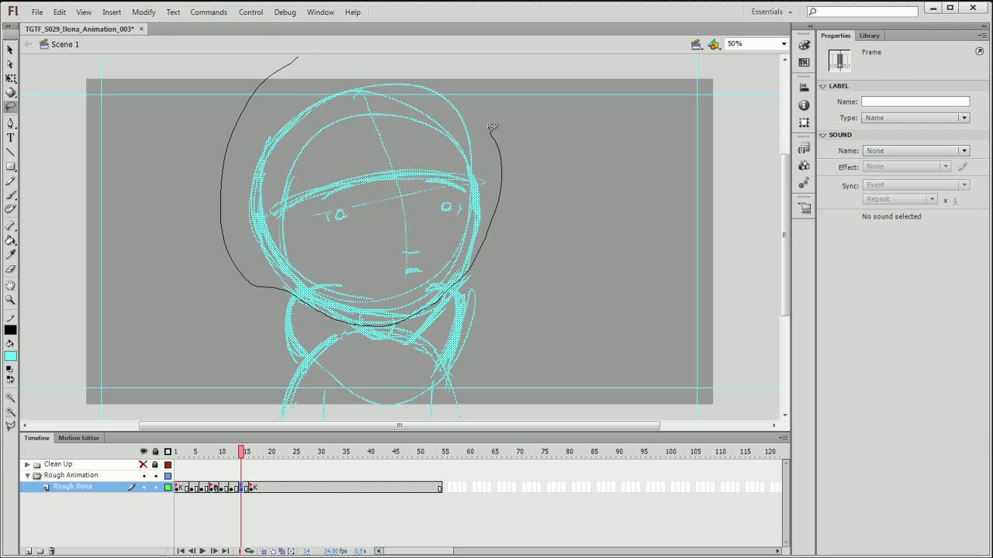
drag(483, 113, 380, 59)
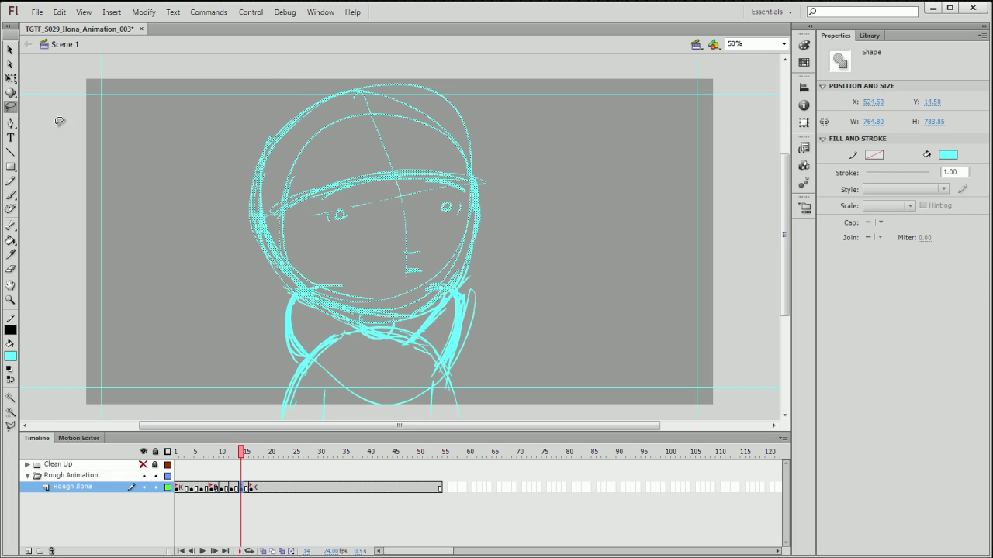
key(q)
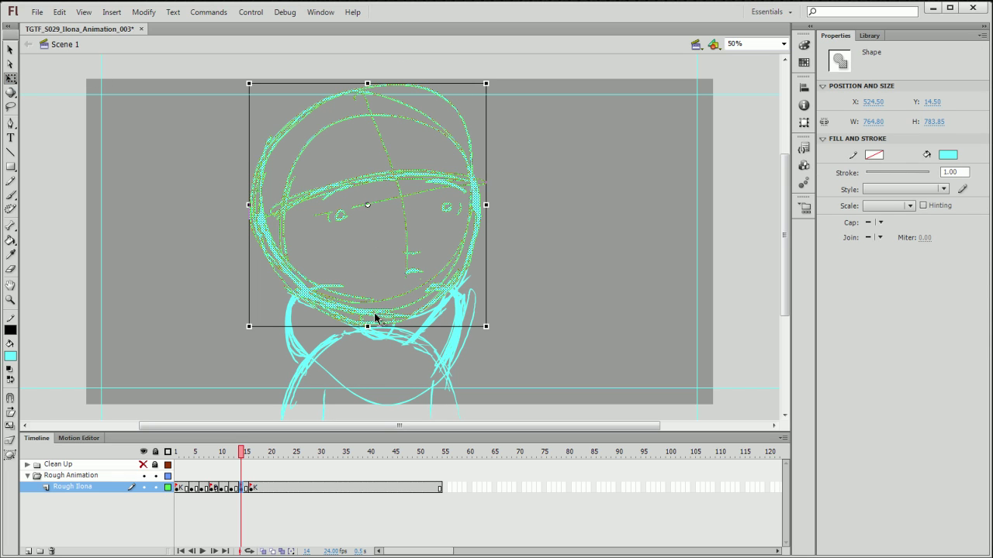
drag(499, 73, 501, 82)
click(533, 233)
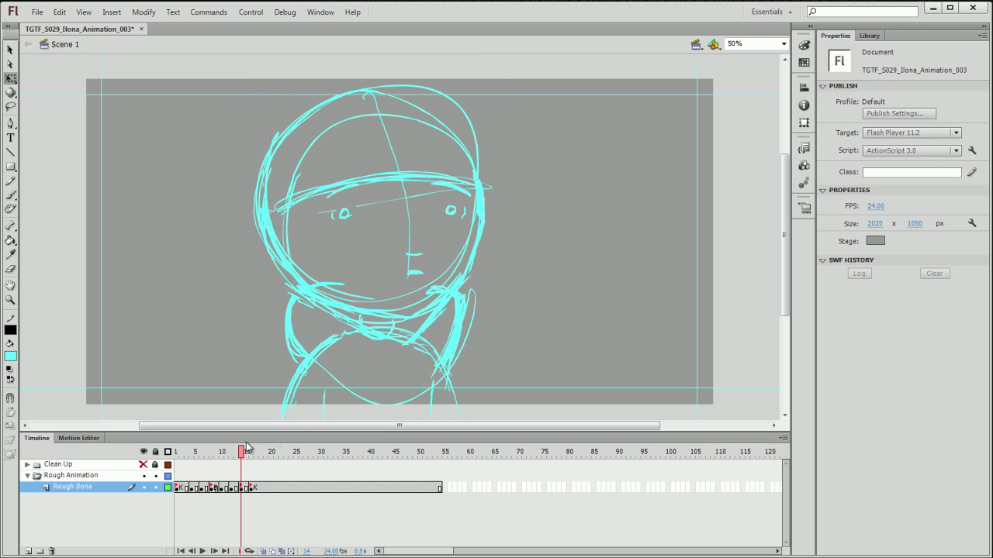
- Play the head turn to review the settling head on frame 14, then return to frame 15
drag(246, 448, 193, 456)
key(Return)
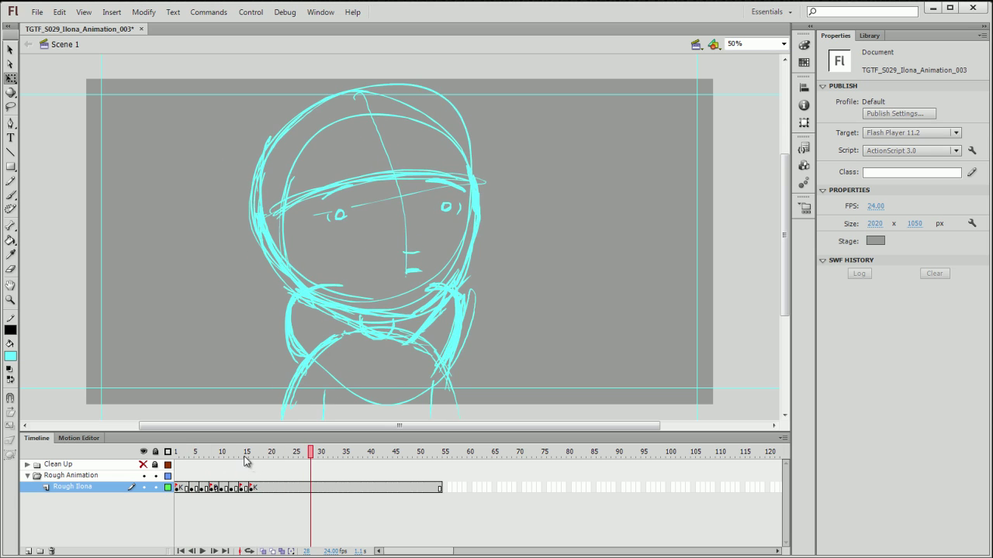
click(215, 456)
key(Return)
key(Return)
click(247, 455)
mouse_move(252, 470)
mouse_down()
mouse_move(250, 454)
mouse_move(240, 456)
mouse_move(258, 458)
mouse_move(247, 458)
mouse_up()
- Try a curved brush stroke across the chest on frame 15 and undo it
click(11, 195)
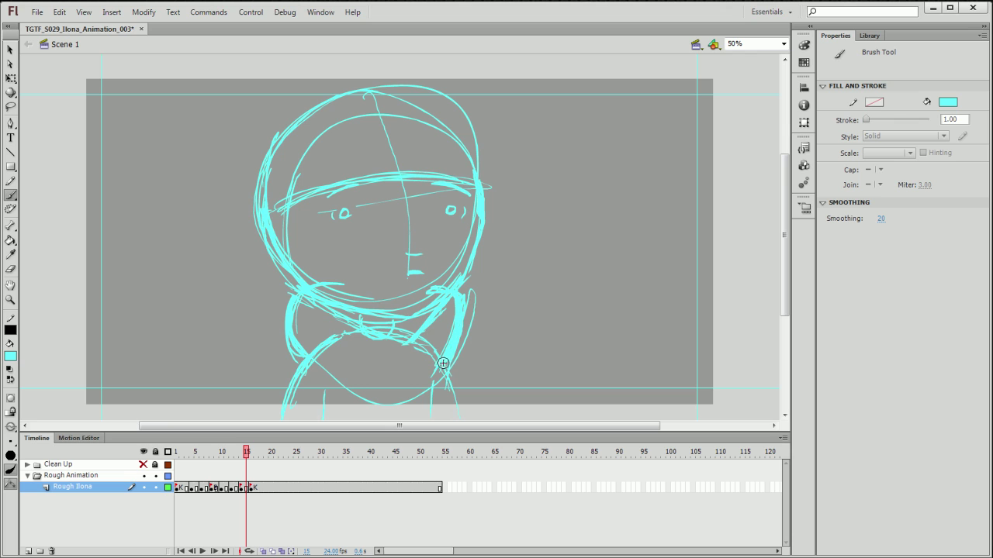
mouse_move(322, 365)
mouse_down()
mouse_move(370, 404)
mouse_move(438, 400)
mouse_up()
key(ctrl+z)
- Replay the rough animation repeatedly from the start and from frame 12 to judge its overall timing
drag(244, 453, 177, 453)
key(Return)
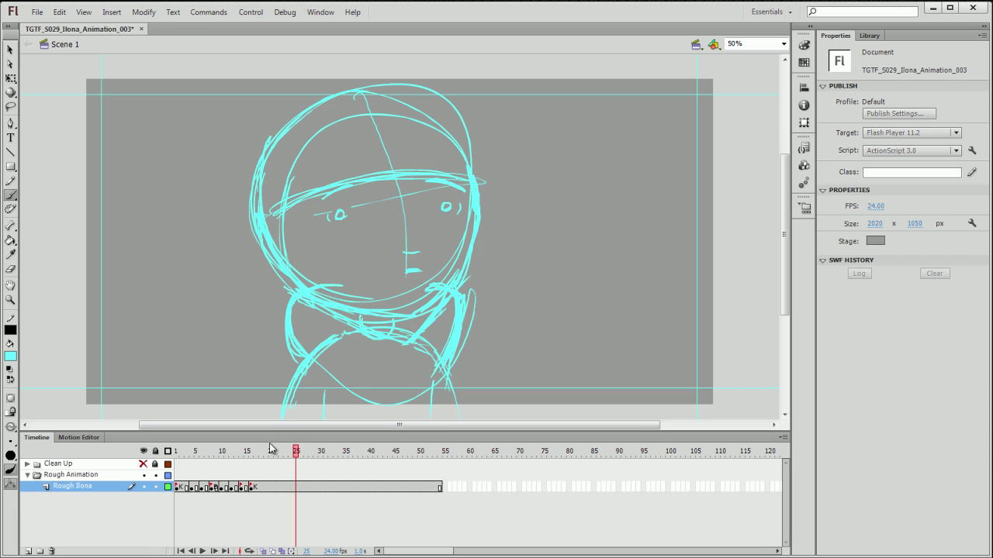
click(231, 452)
key(Return)
key(Return)
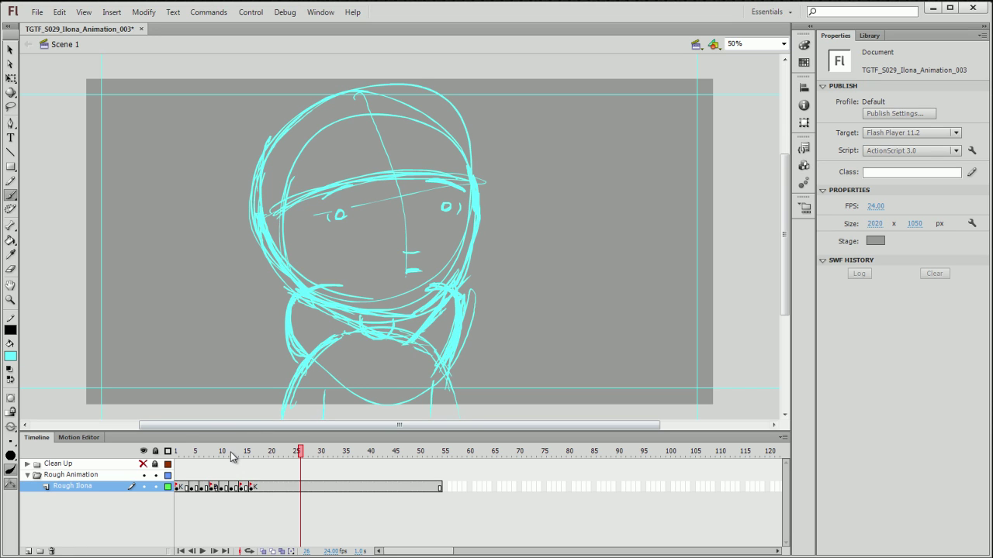
click(177, 452)
key(Return)
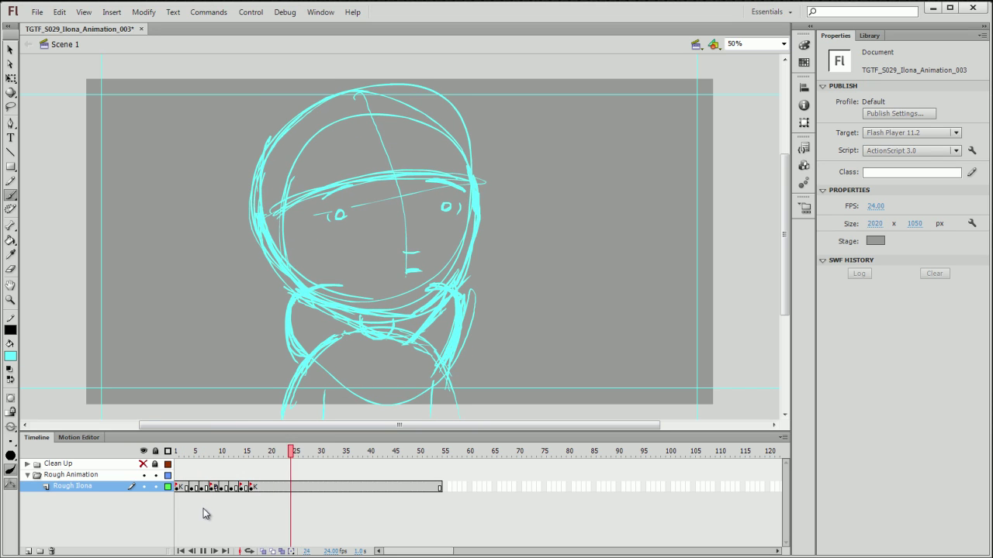
click(234, 453)
click(241, 486)
key(Return)
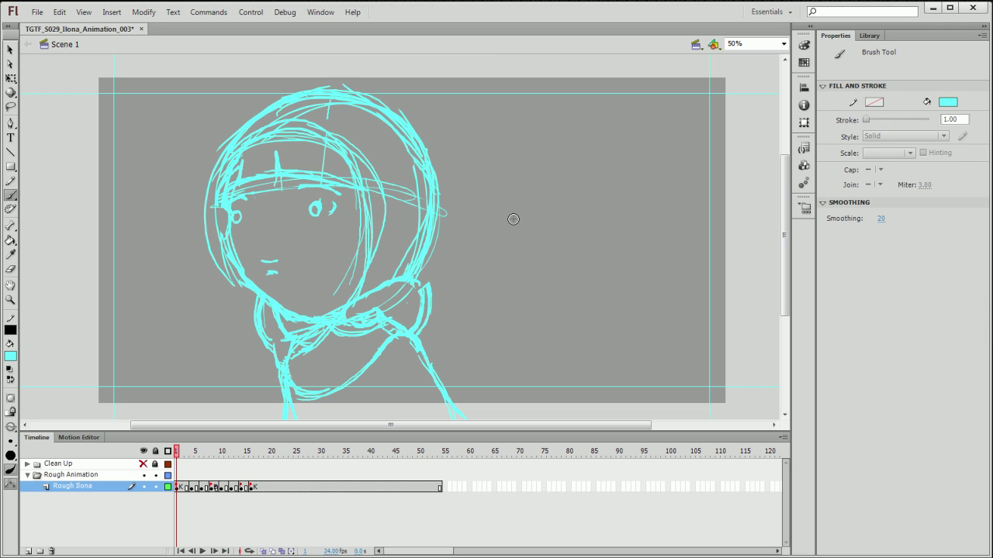
- Switch to Windows Photo Viewer to consult the IlonaModelSheetPage2 head and face reference, and minimize it
key(alt+Tab)
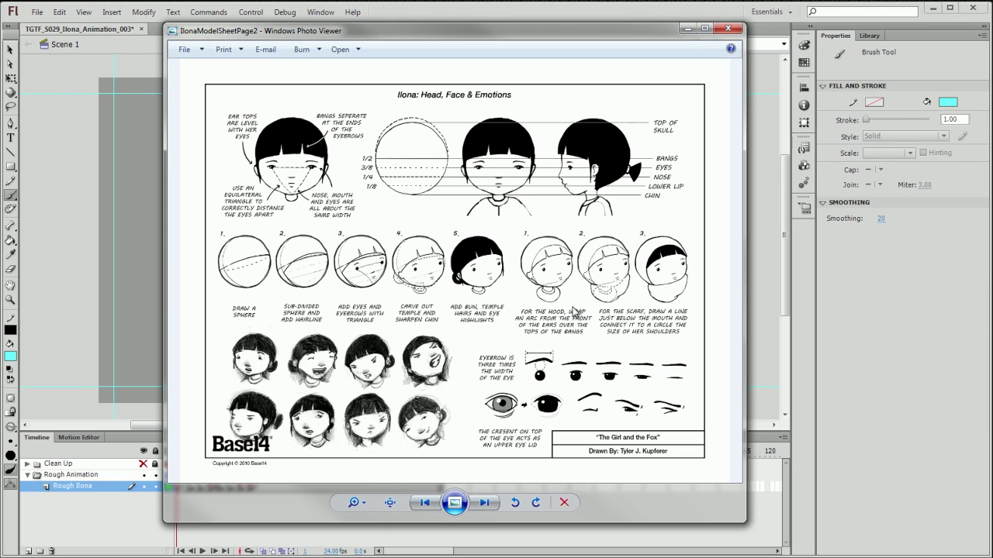
click(684, 29)
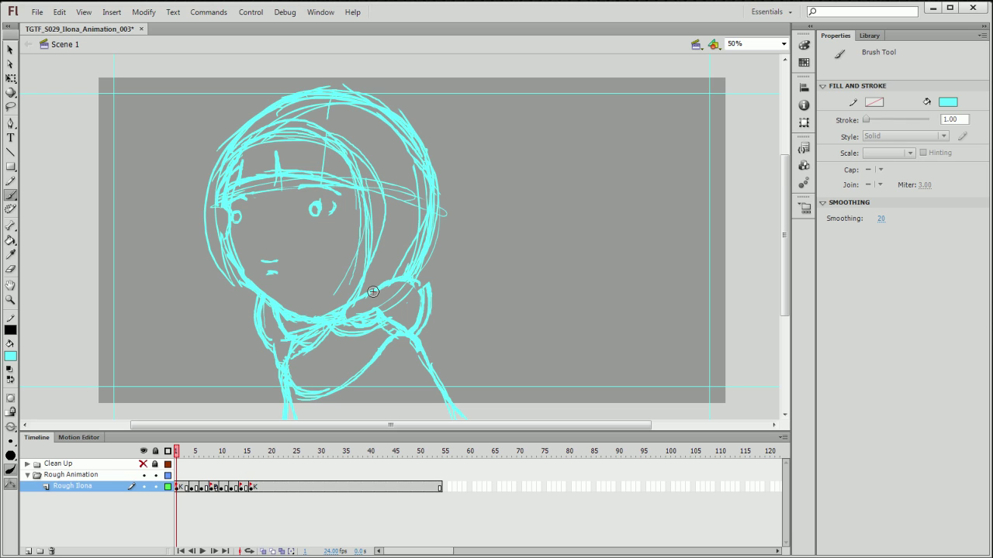
- Expand, show and unlock the Clean Up layer folder, and lock and collapse the Rough Animation folder
click(28, 464)
click(144, 465)
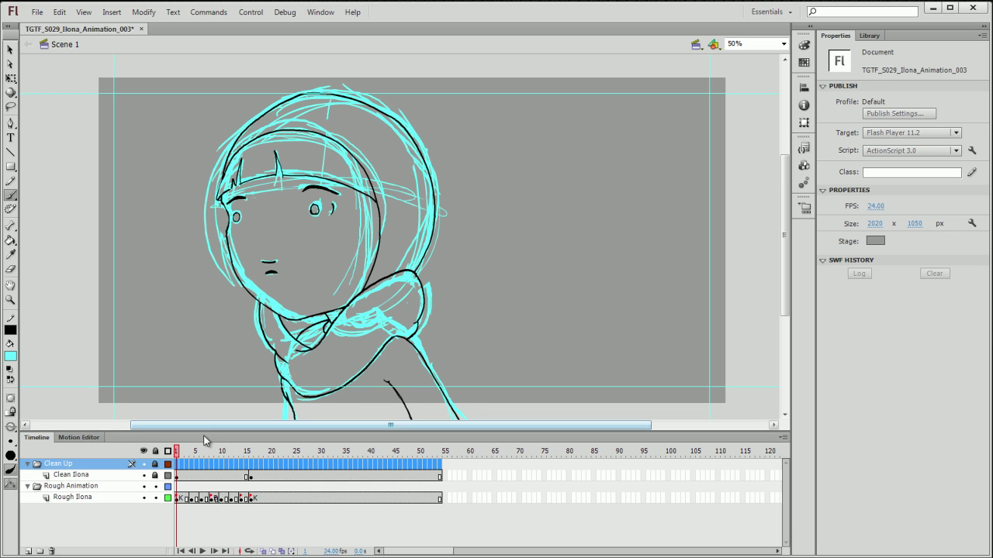
click(256, 453)
mouse_move(257, 457)
mouse_down()
mouse_move(194, 453)
mouse_move(264, 448)
mouse_move(179, 450)
mouse_up()
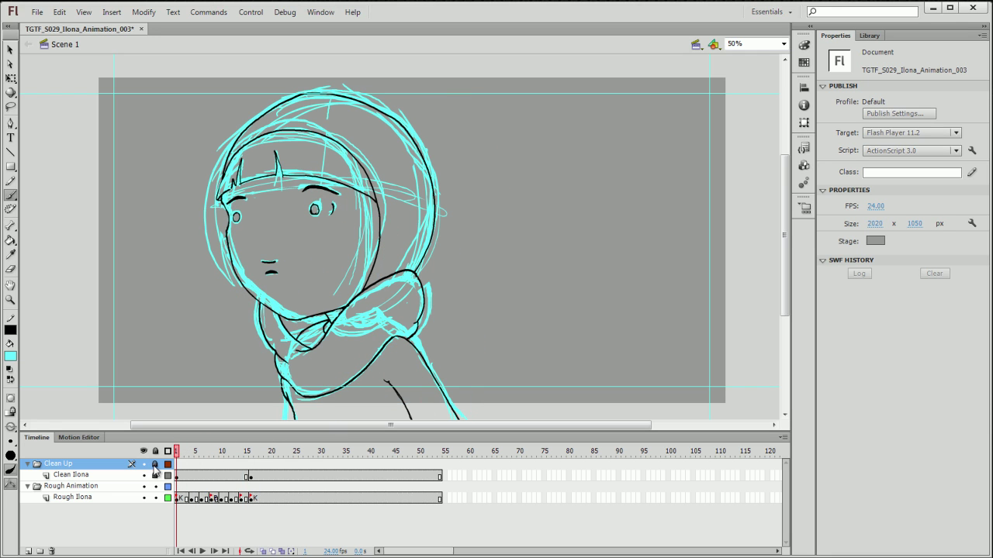
click(154, 464)
click(156, 487)
click(28, 486)
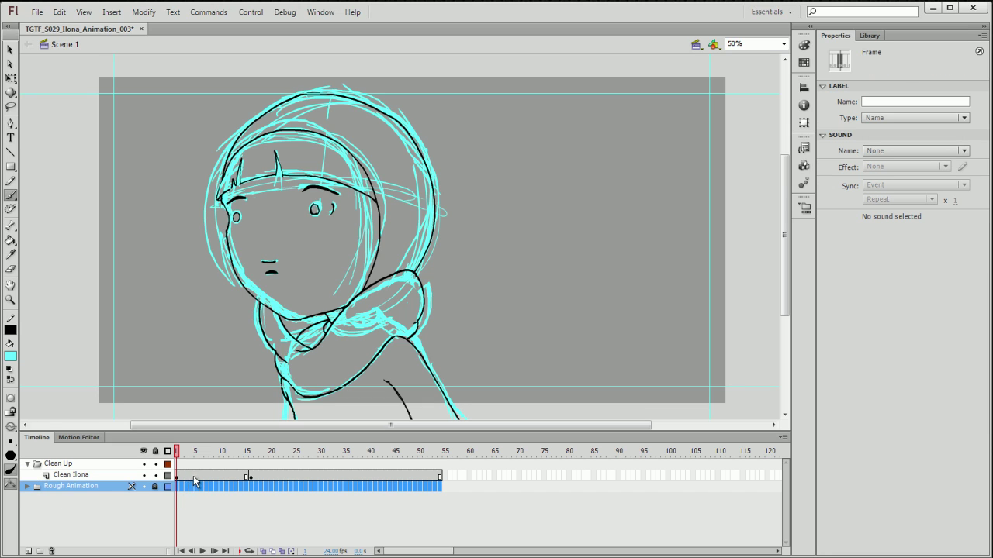
- Delete the existing line drawing on frame 1 of the Clean Ilona layer and set the brush fill color to black
click(180, 476)
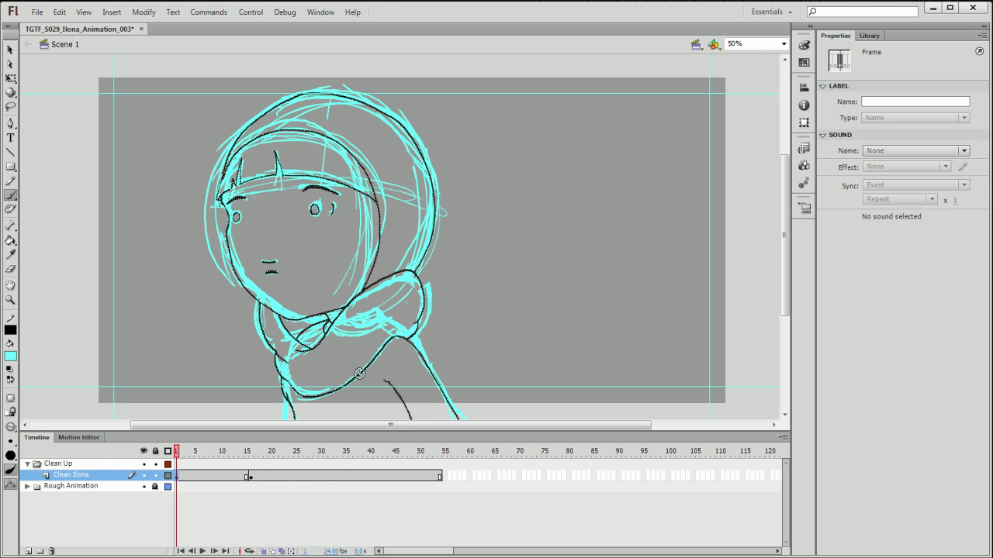
key(Delete)
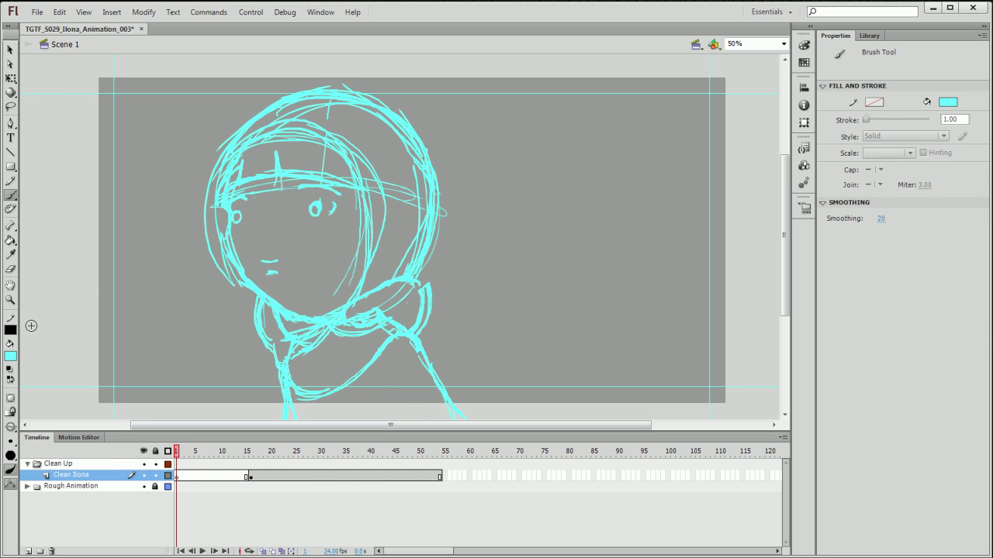
click(10, 356)
click(34, 381)
key(ctrl+1)
drag(314, 324, 414, 350)
key(ctrl+z)
drag(332, 334, 447, 351)
click(167, 486)
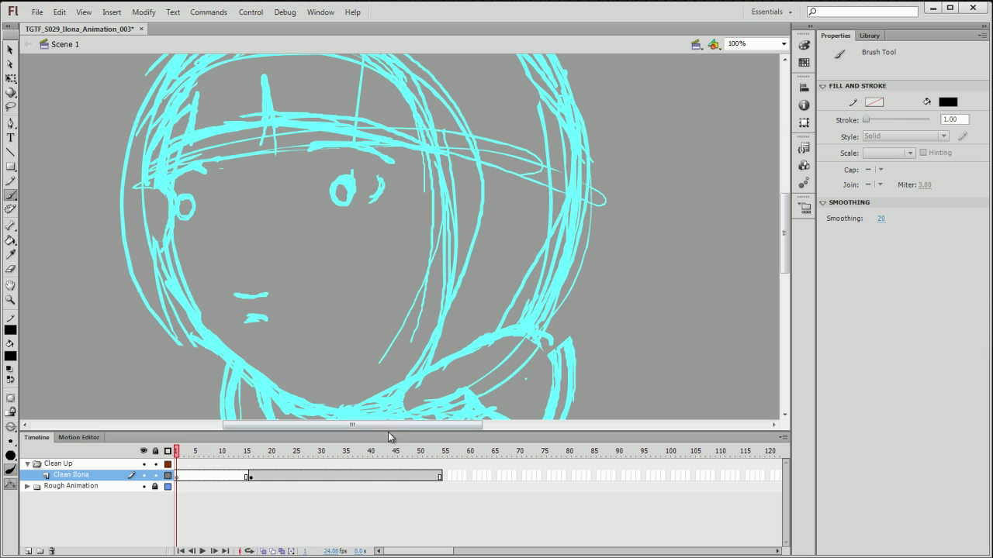
- Ink both eyes, the curved mark beside the near eye, the nose and the mouth in black over the frame 1 rough
drag(390, 425, 381, 423)
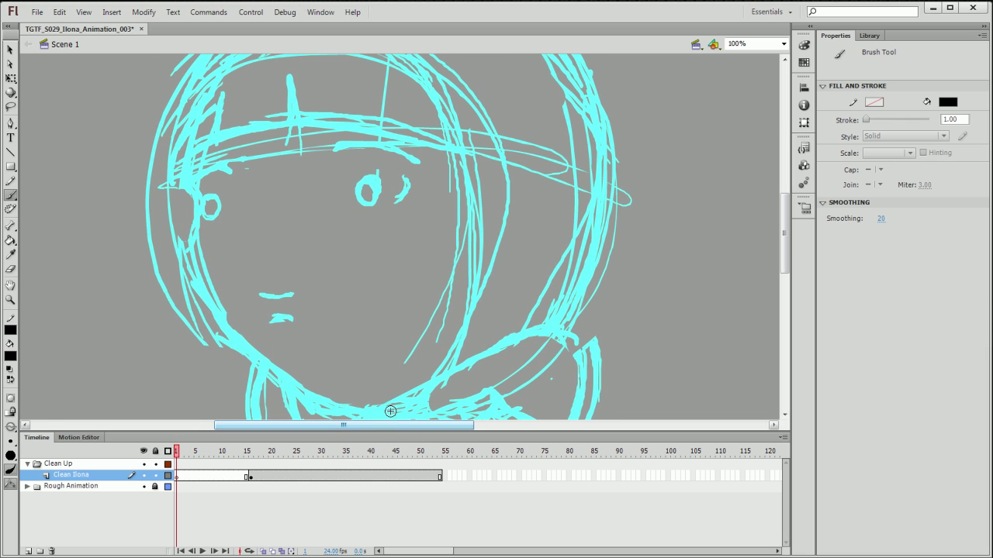
drag(784, 234, 785, 233)
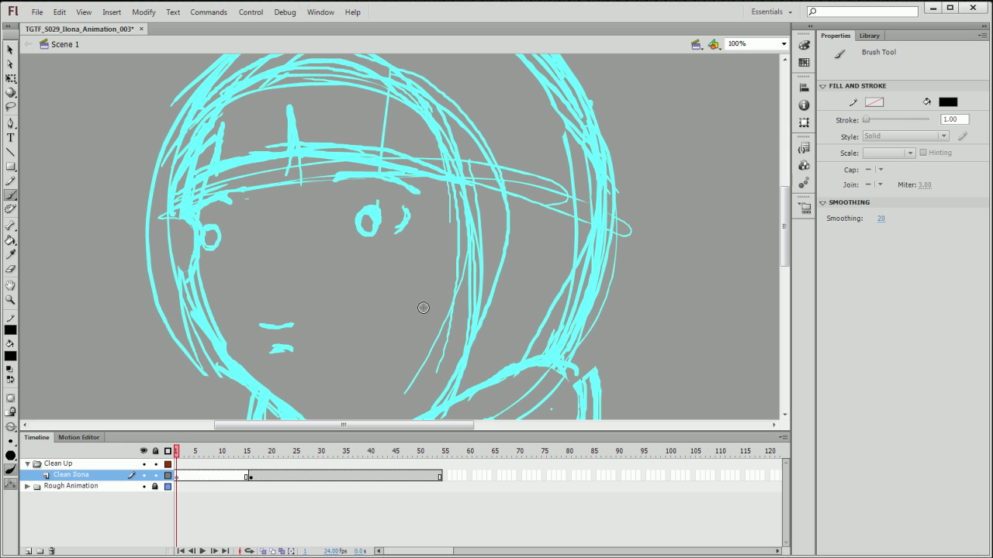
drag(299, 426, 302, 425)
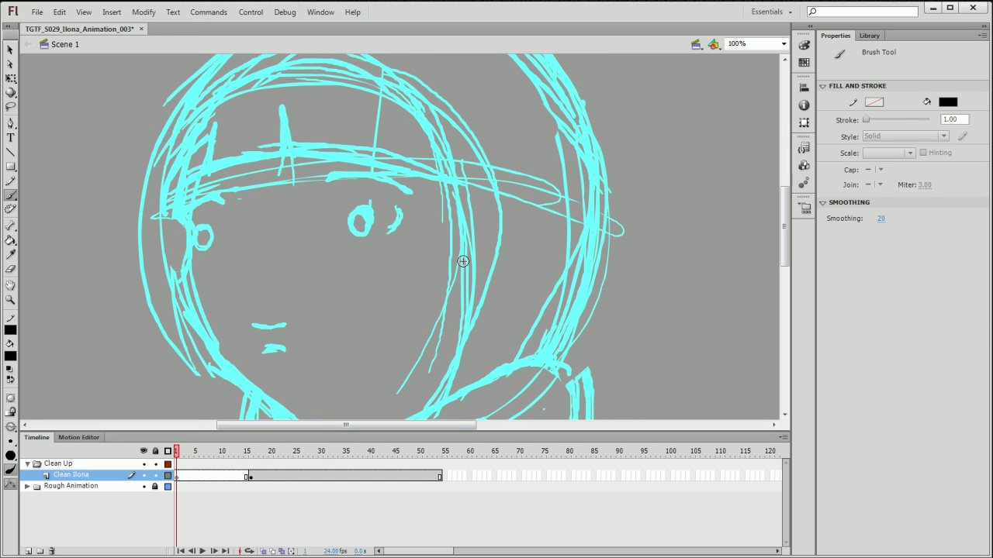
drag(217, 239, 207, 229)
mouse_move(360, 214)
mouse_down()
mouse_move(363, 229)
mouse_move(359, 211)
mouse_up()
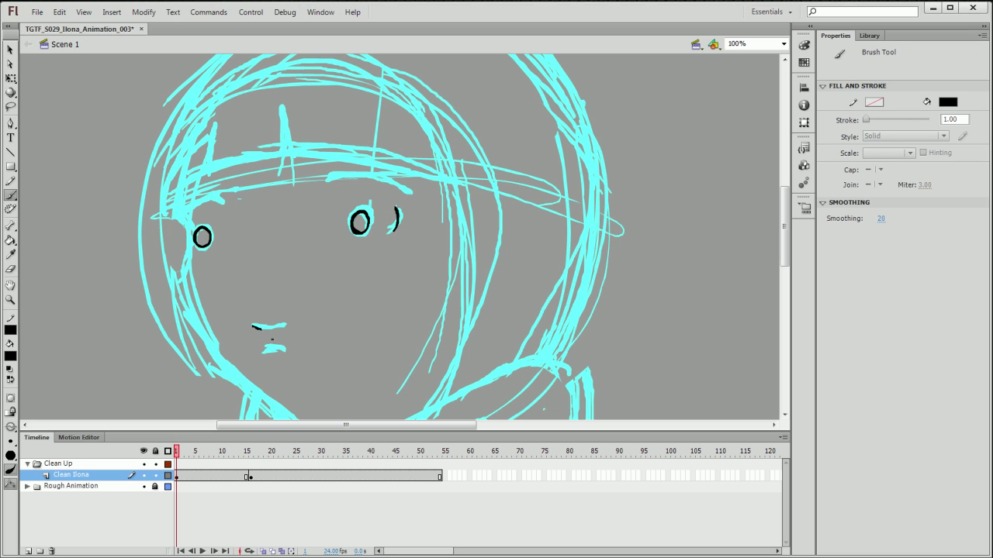
drag(256, 328, 283, 327)
- Ink the bangs with their two partings and the front hood edge, and trace the face outline down to the chin
drag(292, 164, 363, 163)
drag(422, 174, 446, 177)
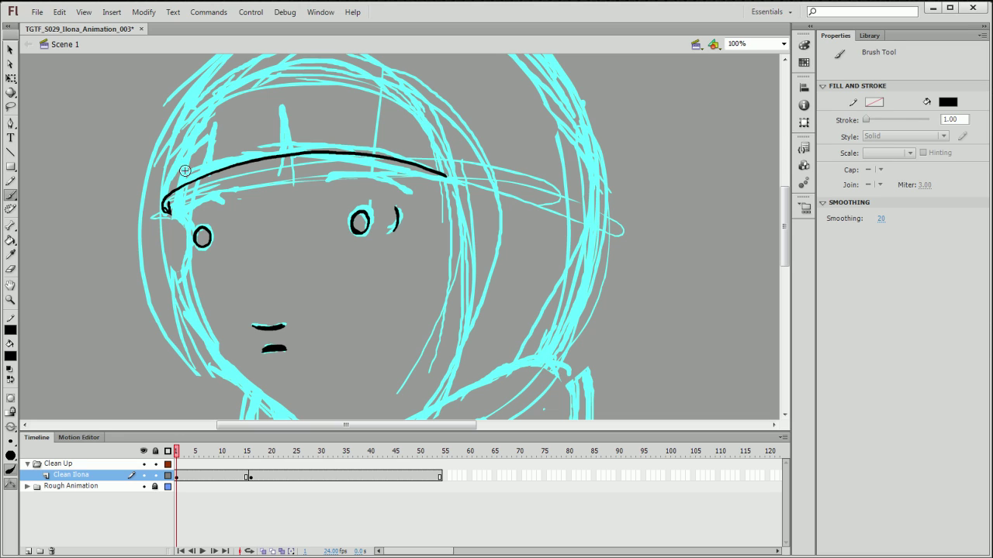
mouse_move(181, 137)
mouse_down()
mouse_move(160, 194)
mouse_move(164, 214)
mouse_up()
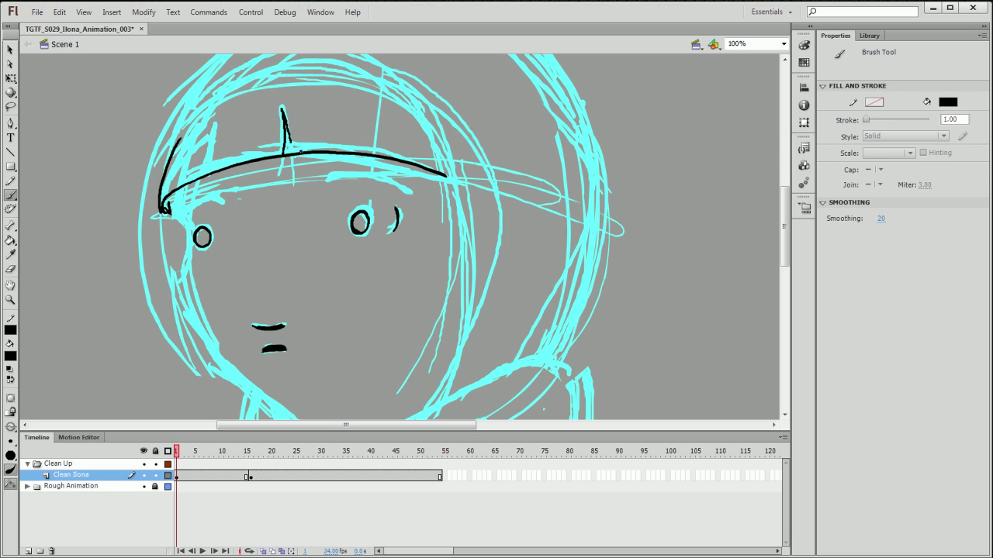
drag(202, 177, 209, 143)
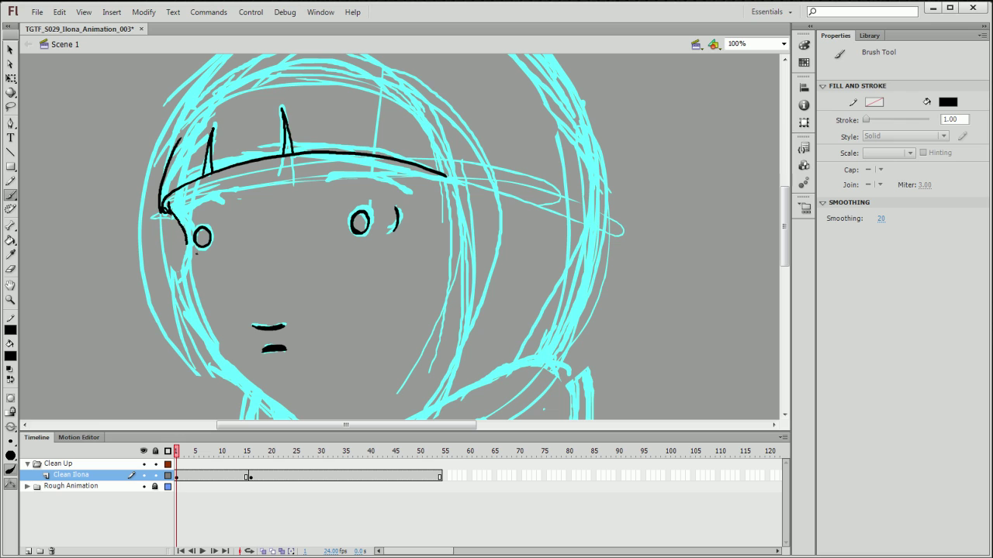
drag(186, 246, 186, 276)
drag(246, 298, 253, 194)
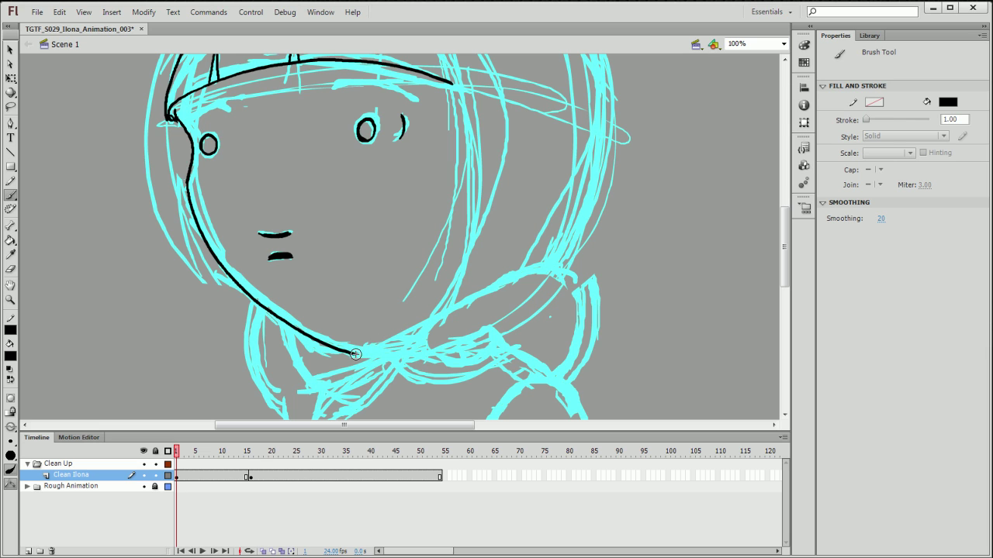
- Ink the scarf's outer contour over the frame 1 rough: the back curve, the sweeping lower edge and the front edge up to the jaw
drag(533, 327, 512, 259)
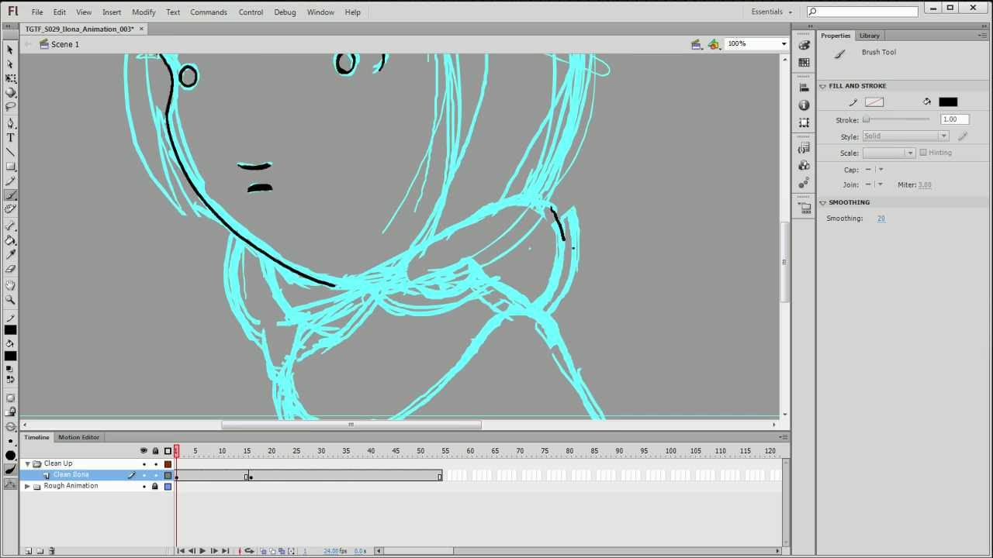
scroll(535, 308, down, 3)
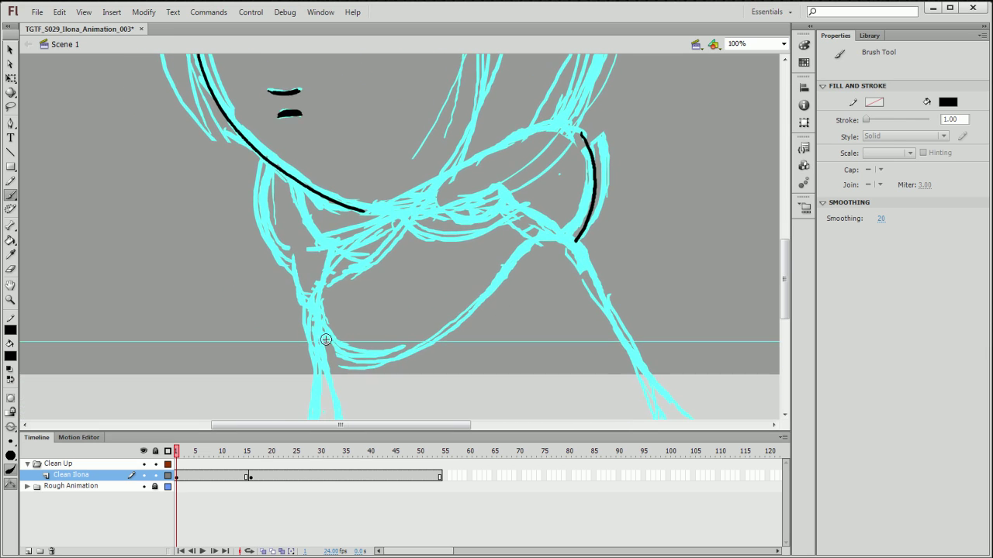
mouse_move(325, 342)
mouse_down()
mouse_move(375, 372)
mouse_move(423, 364)
mouse_move(506, 295)
mouse_up()
drag(577, 245, 577, 243)
drag(293, 271, 318, 328)
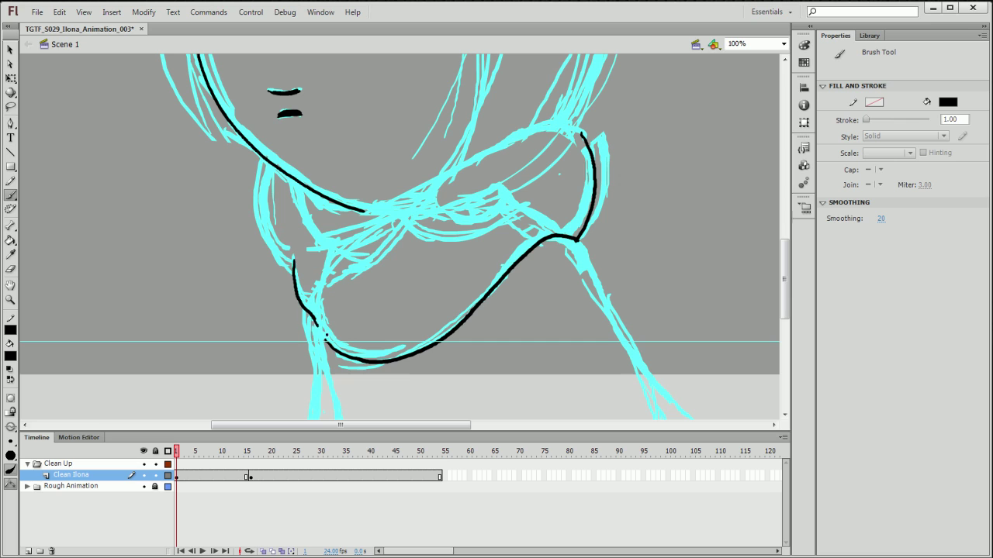
mouse_move(265, 164)
mouse_down()
mouse_move(266, 236)
mouse_move(288, 269)
mouse_up()
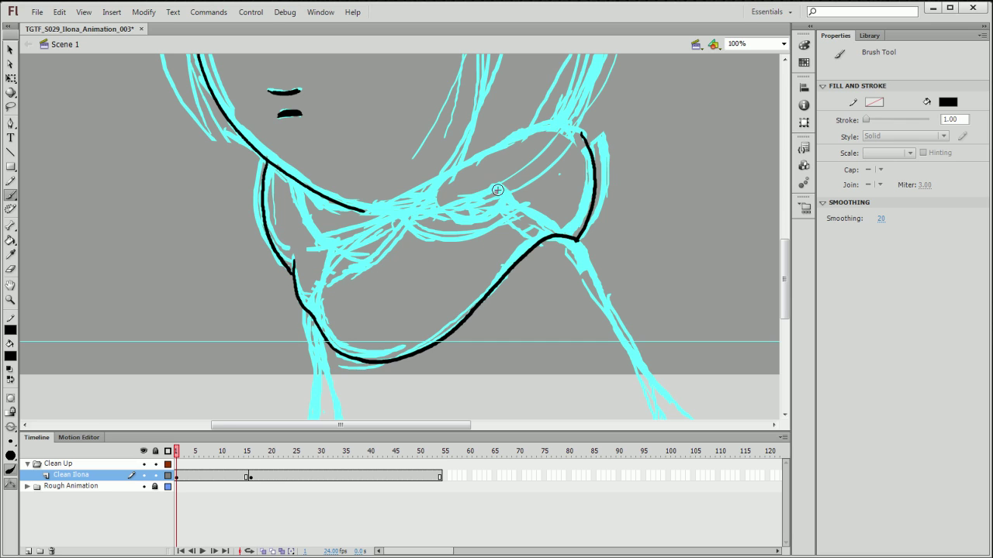
- Ink the scarf's top fold and inner neck opening, and complete the chin line to meet the scarf
drag(573, 194, 516, 295)
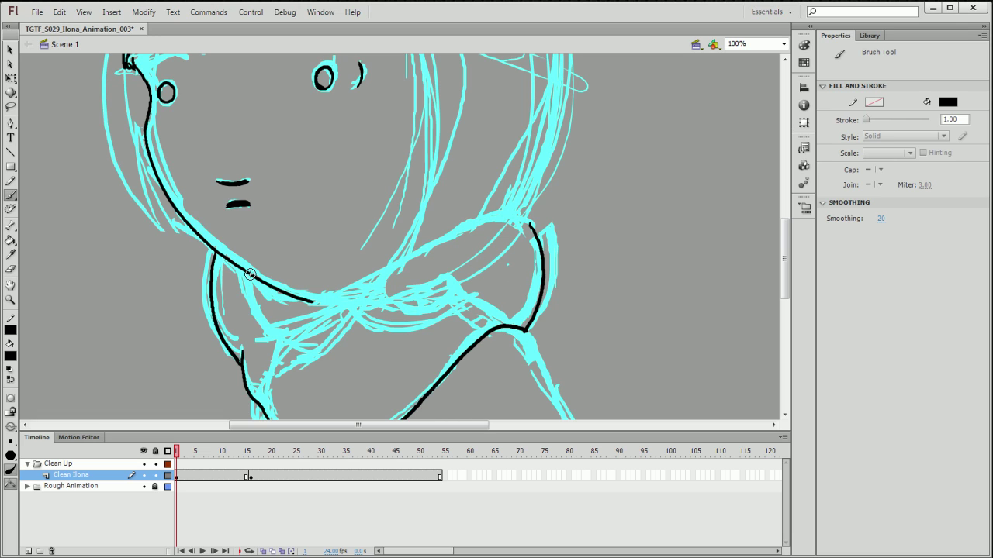
mouse_move(294, 350)
mouse_down()
mouse_move(303, 359)
mouse_move(378, 284)
mouse_move(431, 249)
mouse_move(496, 230)
mouse_move(535, 233)
mouse_up()
click(331, 312)
drag(311, 301, 392, 268)
drag(482, 228, 431, 355)
- Ink the hood's inner edge from the forehead over the hair and down behind the cheek to the scarf, redoing the misplaced top stroke
drag(355, 125, 386, 172)
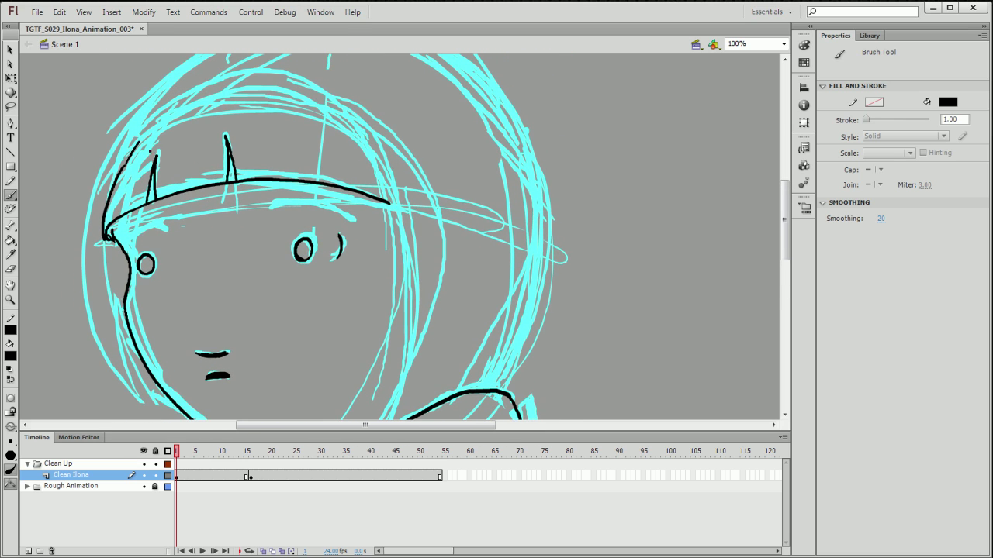
drag(139, 143, 221, 87)
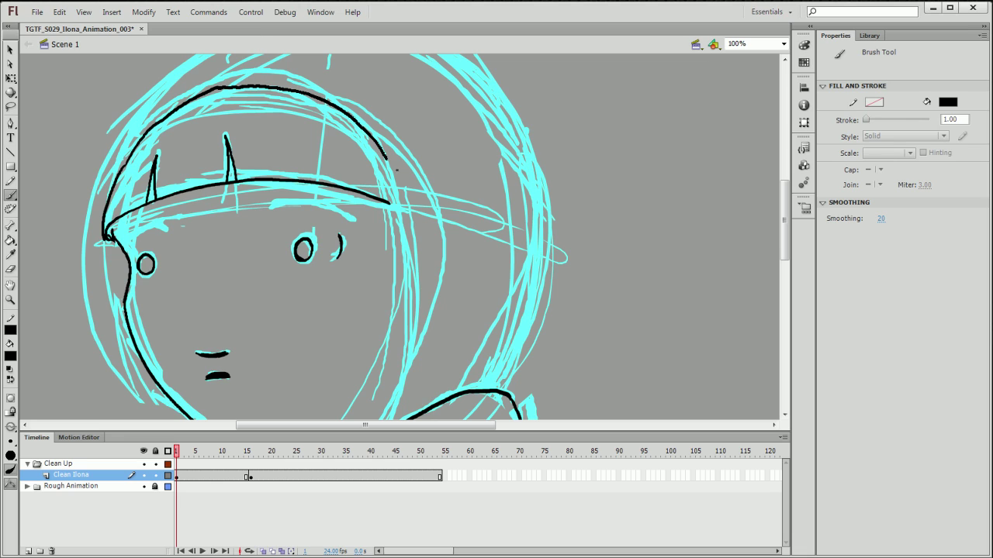
drag(412, 201, 403, 192)
key(ctrl+z)
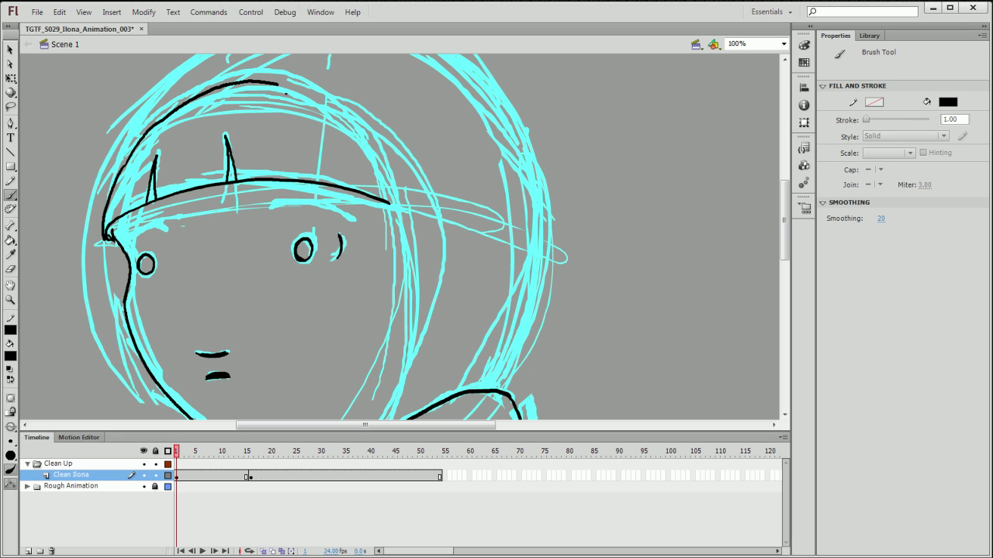
mouse_move(372, 125)
mouse_down()
mouse_move(391, 140)
mouse_move(432, 382)
mouse_up()
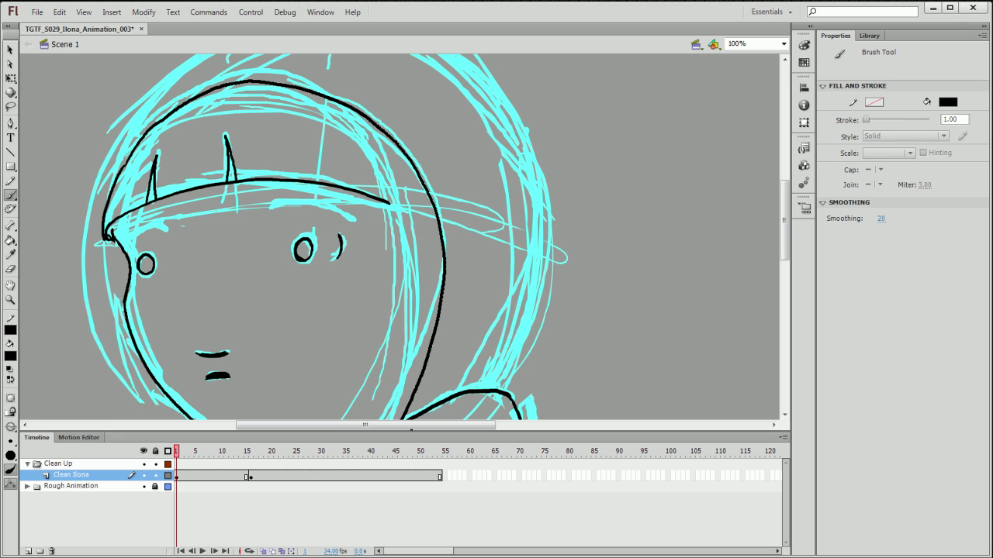
drag(404, 417, 398, 422)
- Ink the hood's outer contour from the forehead around the back of the head to the scarf, and extend the bangs line to the hood
key(space)
drag(476, 210, 526, 321)
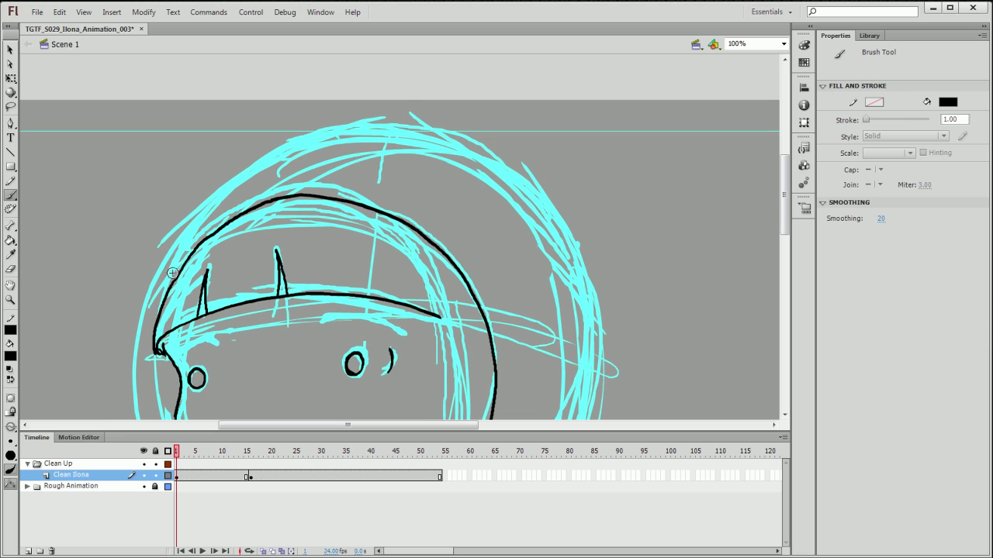
mouse_move(174, 264)
mouse_down()
mouse_move(191, 224)
mouse_move(225, 192)
mouse_up()
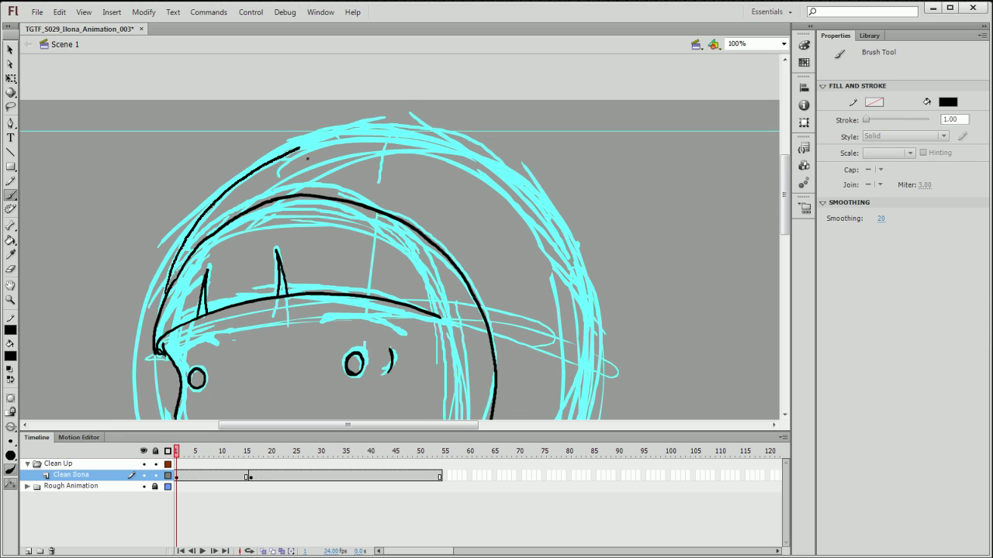
drag(362, 145, 371, 133)
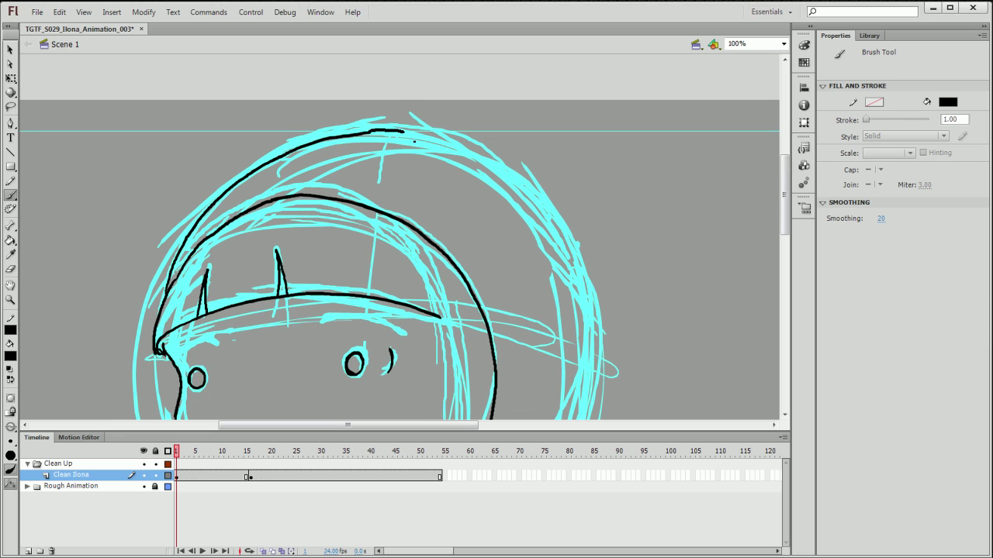
drag(458, 153, 509, 180)
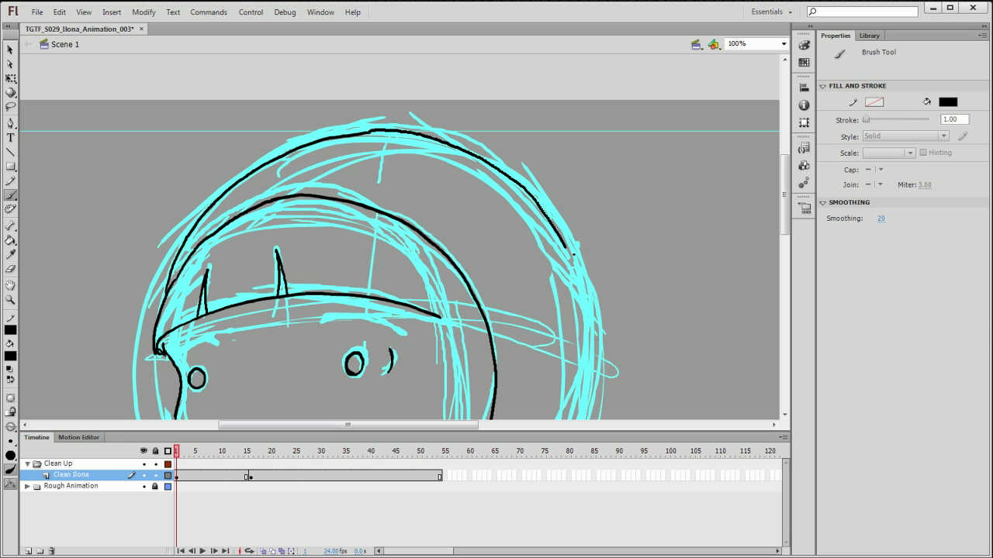
drag(604, 361, 596, 362)
key(space)
drag(629, 364, 611, 184)
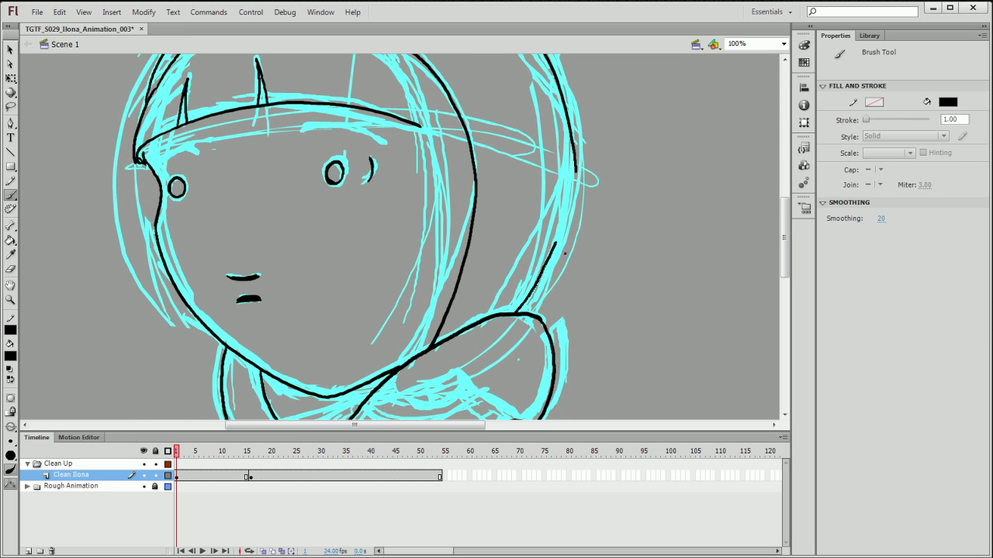
mouse_move(552, 180)
mouse_down()
mouse_move(596, 130)
mouse_move(555, 242)
mouse_up()
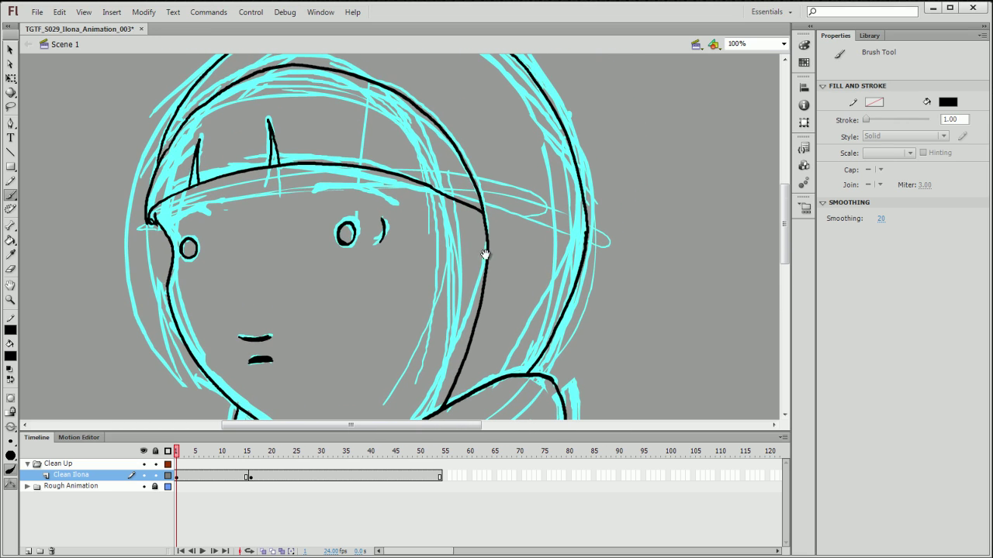
- Ink the small collar details inside the scarf opening, the chest line below the scarf, the inner arm line and the back shoulder line
scroll(473, 210, down, 5)
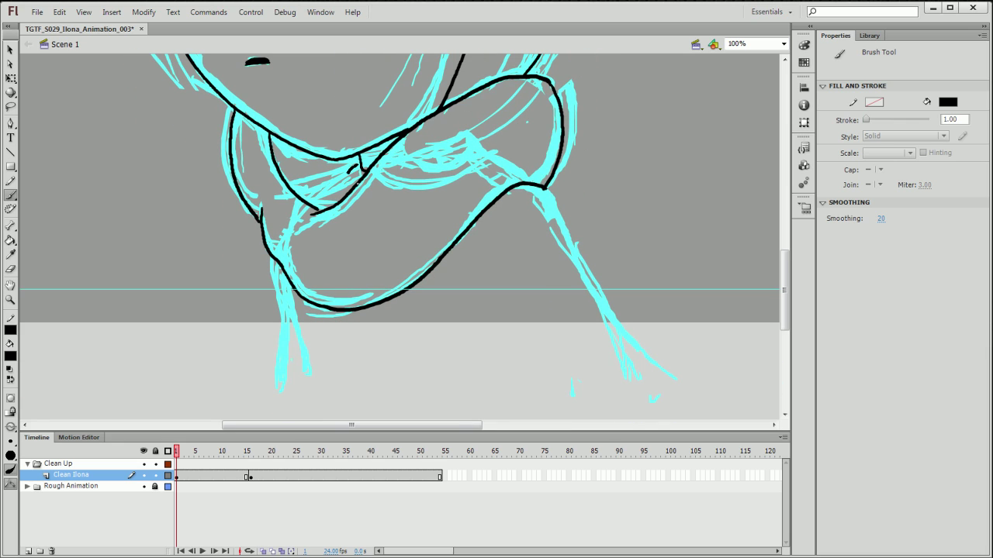
drag(349, 174, 354, 190)
drag(285, 305, 294, 375)
drag(287, 304, 292, 329)
drag(556, 272, 483, 227)
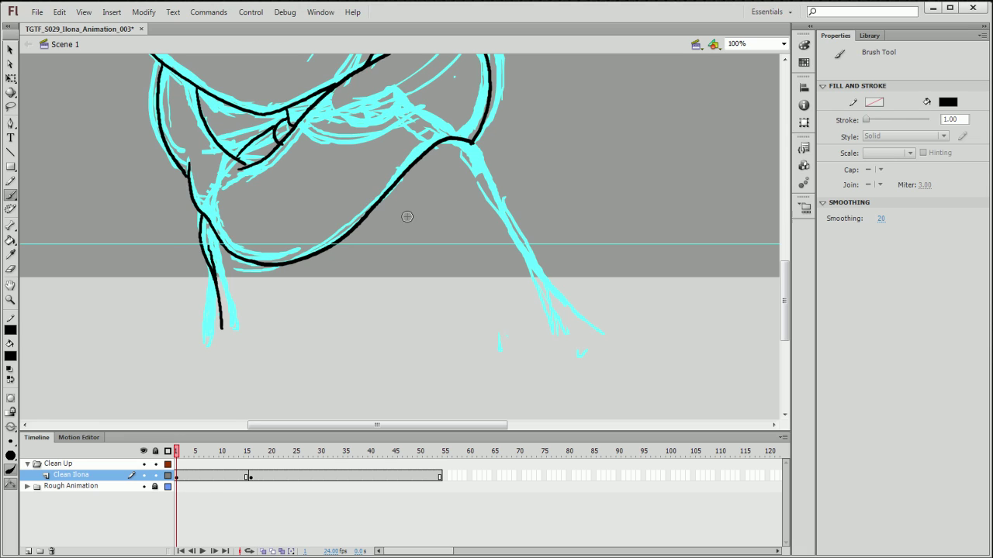
drag(436, 245, 475, 342)
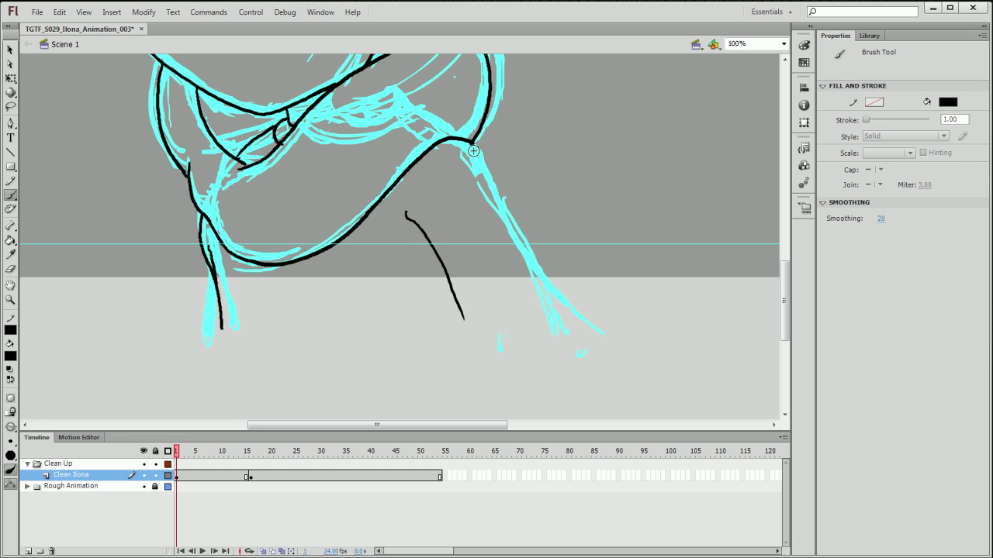
drag(512, 221, 569, 333)
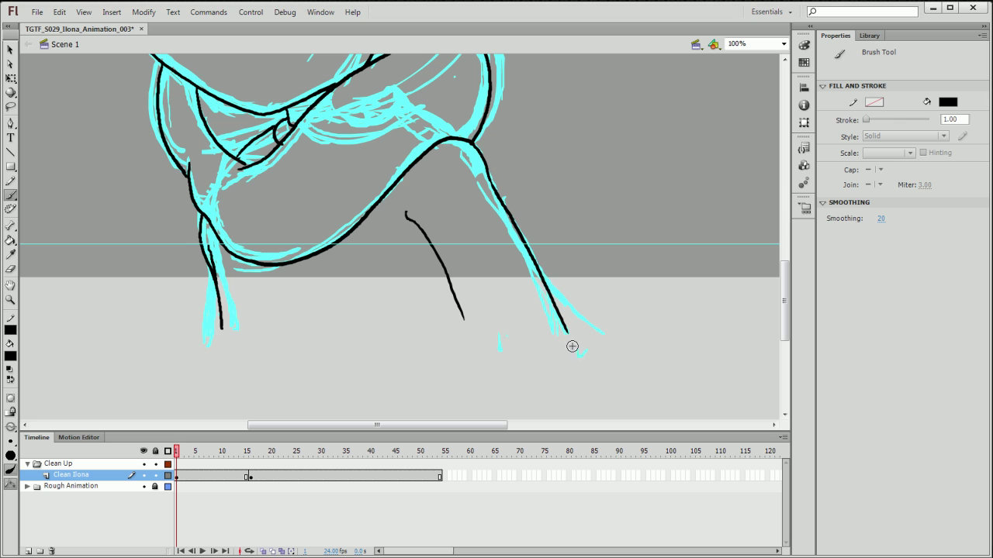
- Erase the pieces of the bangs line that cross the bases of the two hair partings
scroll(444, 139, up, 6)
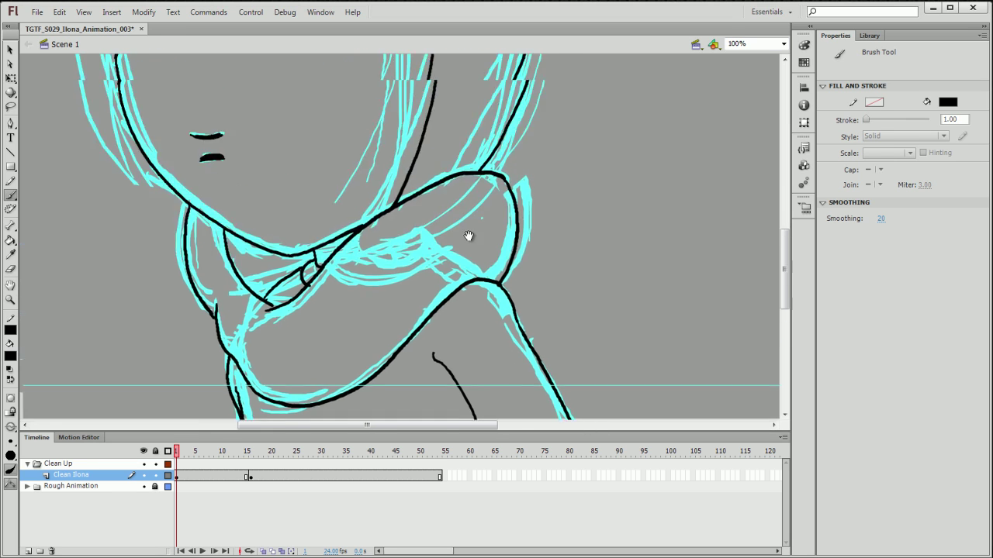
key(ctrl+minus)
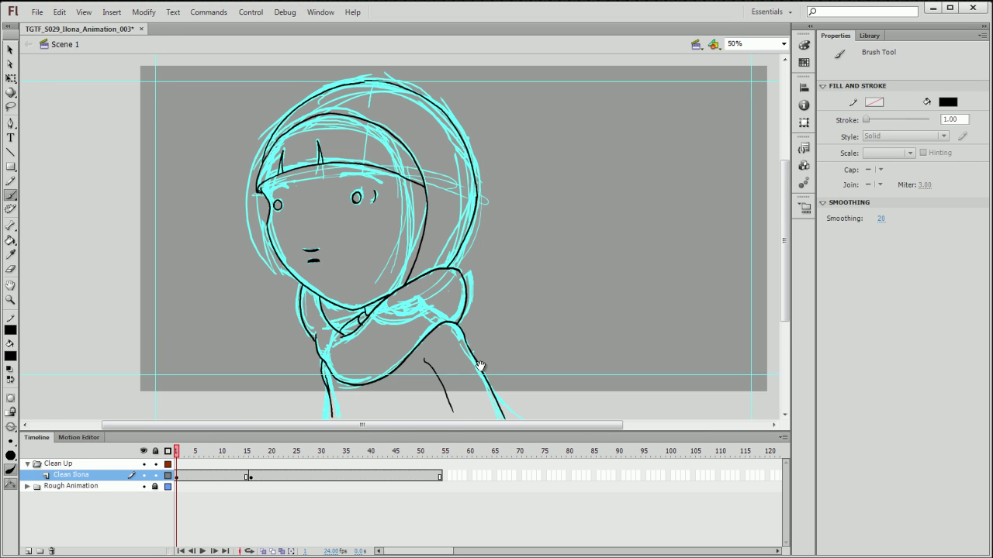
drag(478, 364, 474, 354)
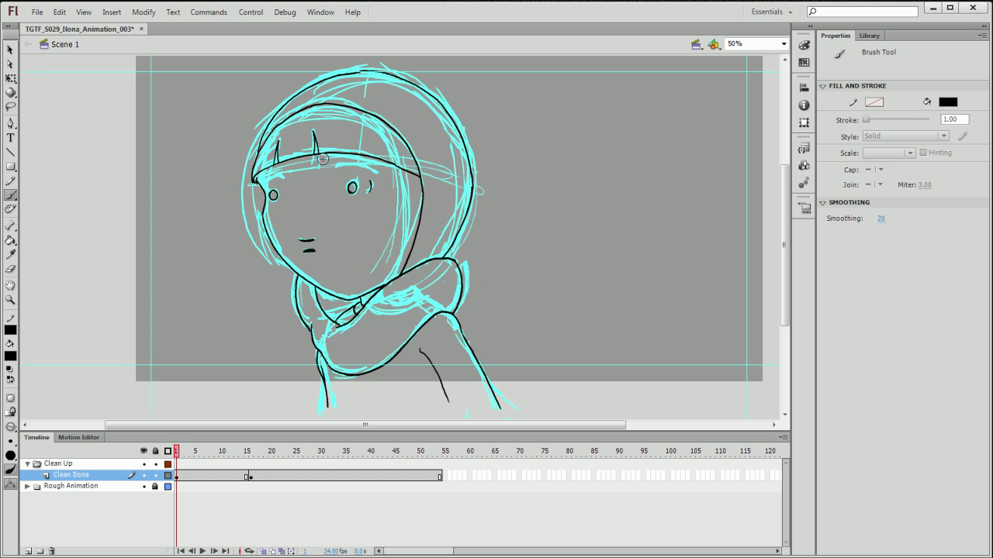
key(ctrl+equal)
drag(245, 201, 465, 284)
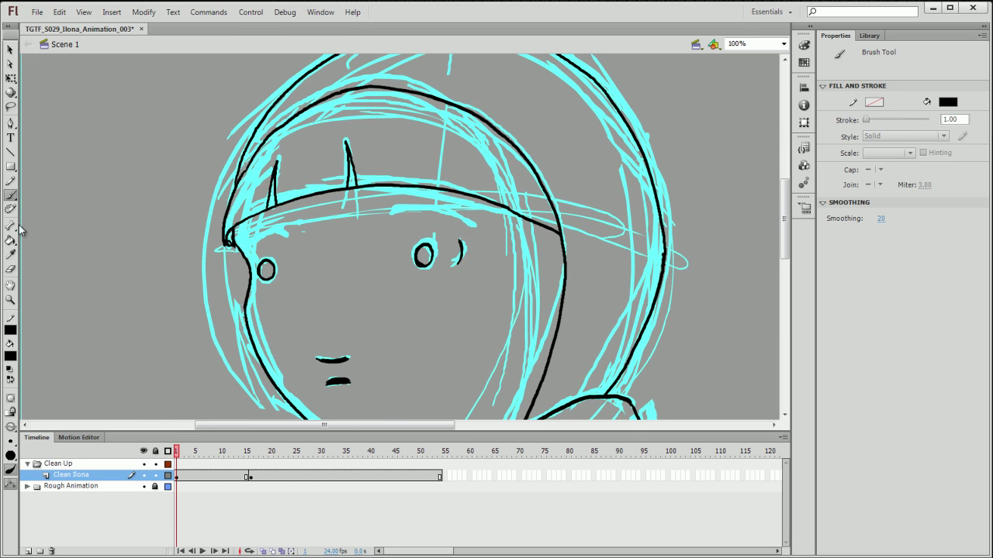
click(10, 269)
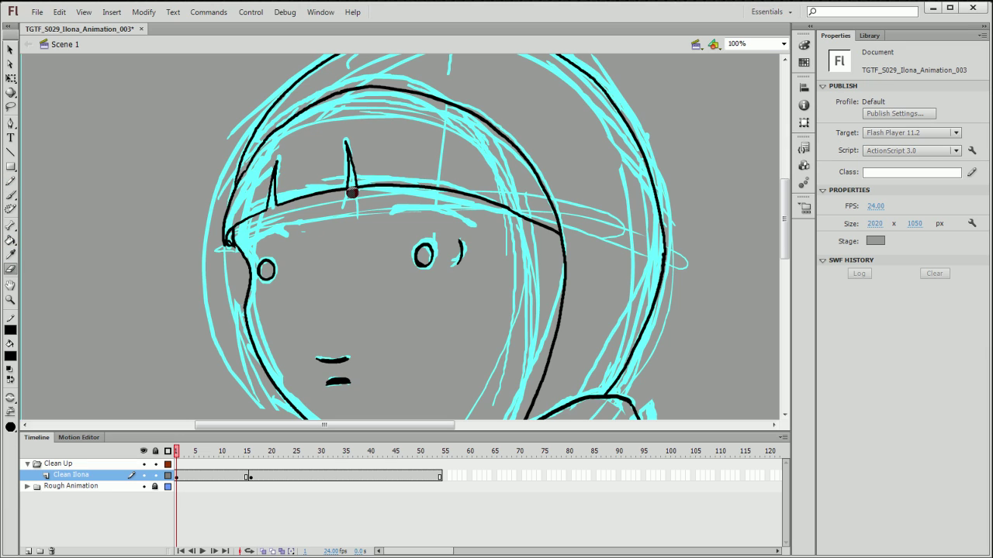
- Compare the clean drawing on frame 1 with frame 17 while the Rough Animation folder is temporarily hidden
click(10, 49)
key(ctrl+minus)
drag(518, 290, 419, 232)
click(143, 486)
mouse_move(247, 453)
mouse_down()
mouse_move(237, 453)
mouse_move(256, 453)
mouse_up()
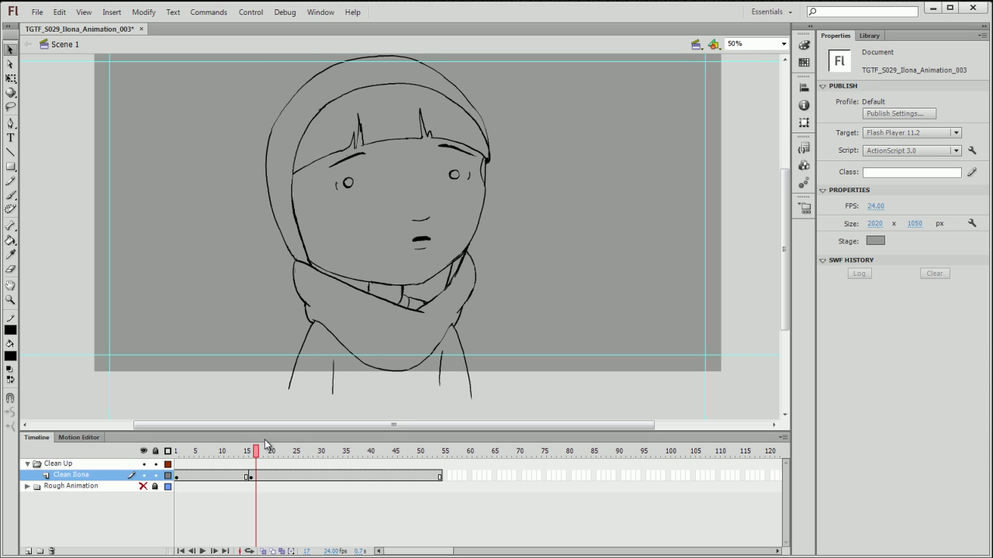
click(144, 486)
click(177, 453)
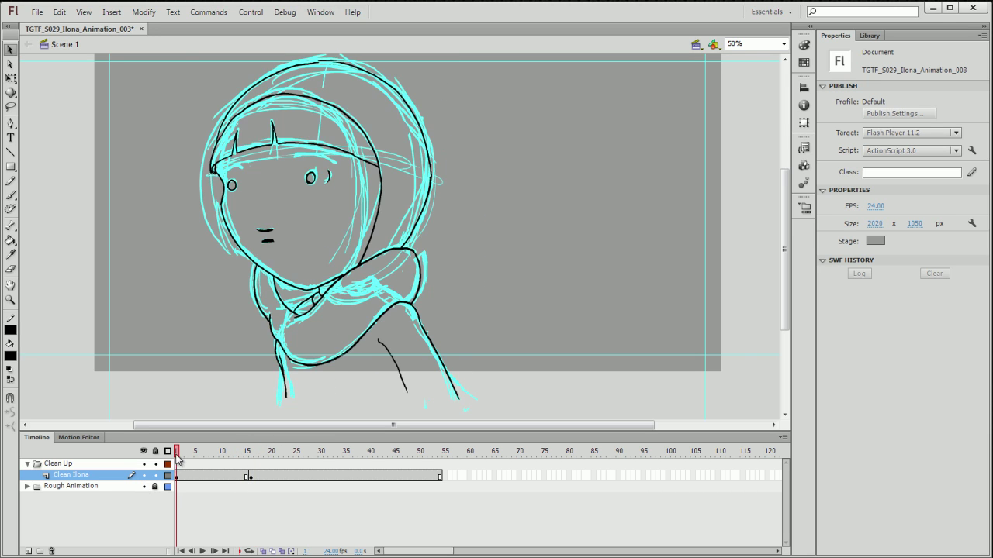
- Ink both eyebrows over the frame 1 rough and thicken them with extra brush strokes
key(ctrl+equal)
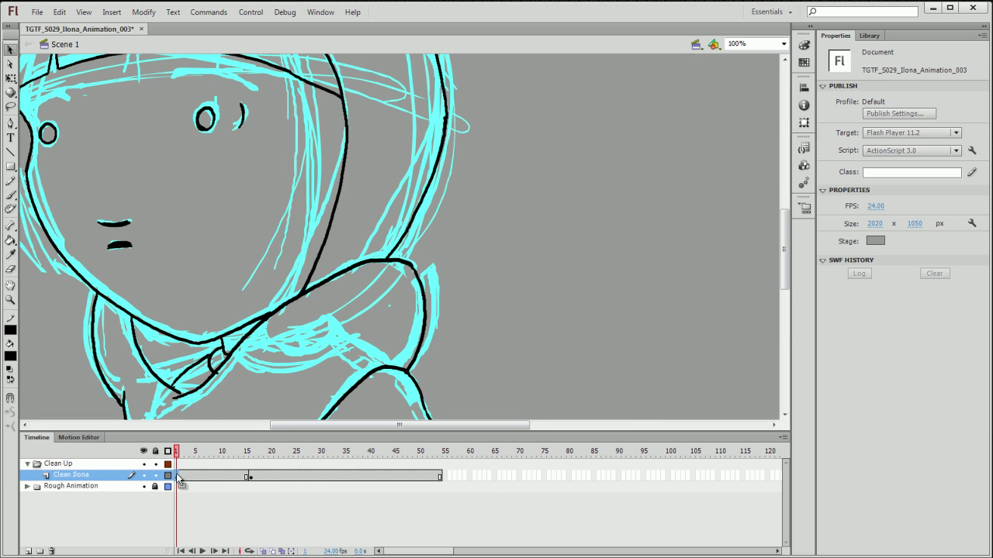
click(178, 477)
mouse_move(183, 226)
mouse_down()
mouse_move(210, 233)
mouse_move(384, 348)
mouse_up()
click(11, 196)
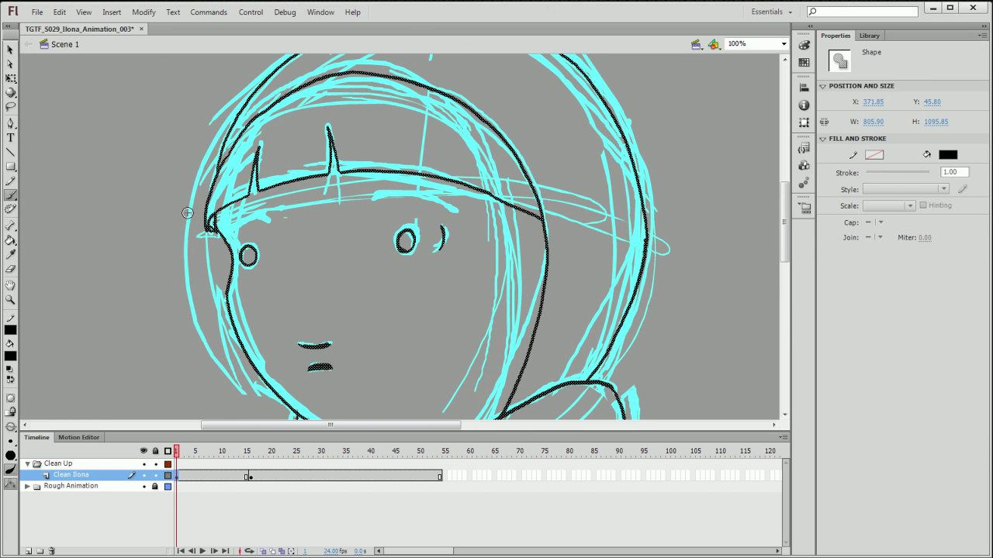
click(286, 242)
key(ctrl+z)
drag(222, 230, 260, 218)
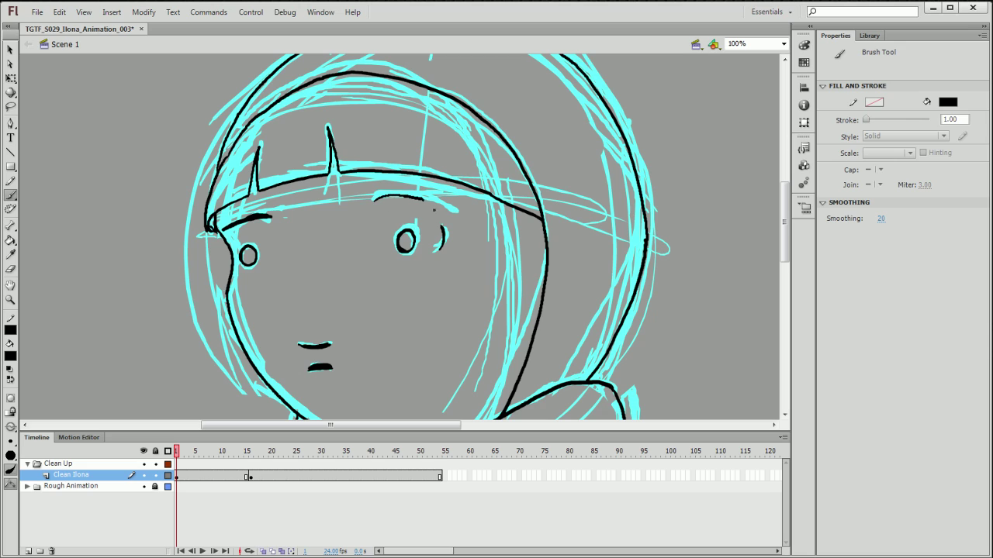
drag(426, 200, 454, 208)
drag(379, 193, 374, 200)
mouse_move(456, 208)
mouse_down()
mouse_move(395, 195)
mouse_move(385, 207)
mouse_up()
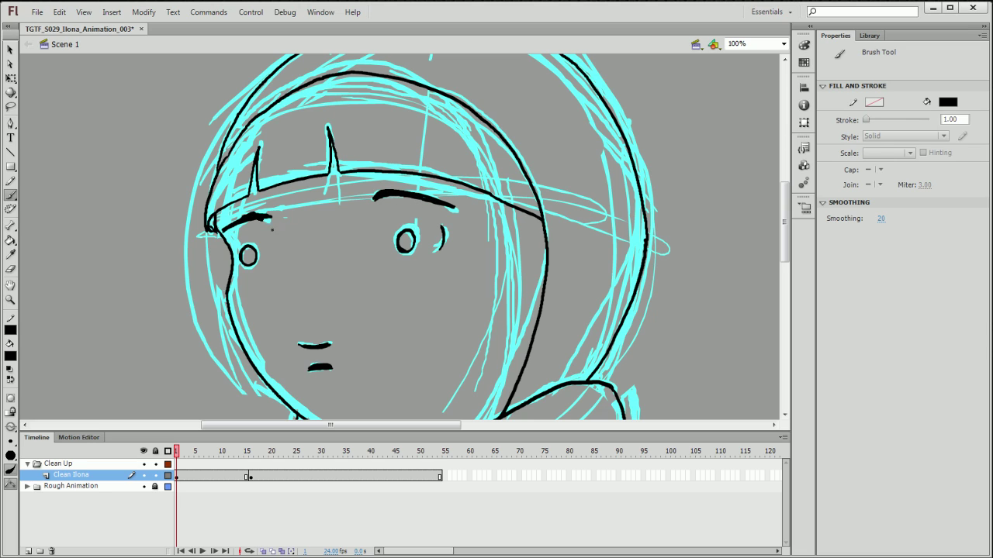
- Trim the inner end of the far eyebrow with the Eraser and return to the Brush tool
click(10, 268)
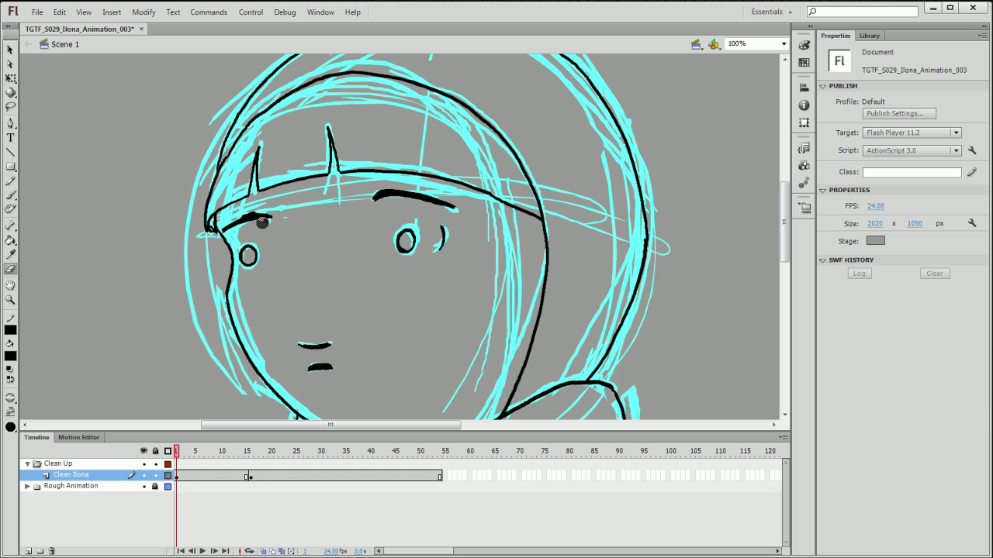
mouse_move(270, 224)
mouse_down()
mouse_move(241, 213)
mouse_move(264, 217)
mouse_up()
click(10, 195)
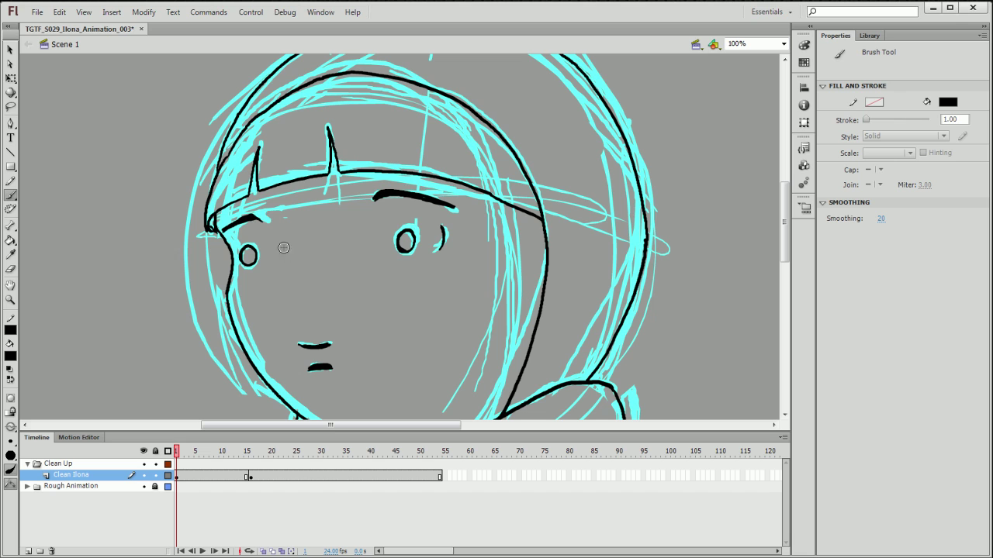
- Hide the Rough Animation folder and compare the clean line art on frames 19 and 14
key(ctrl+minus)
drag(513, 287, 436, 234)
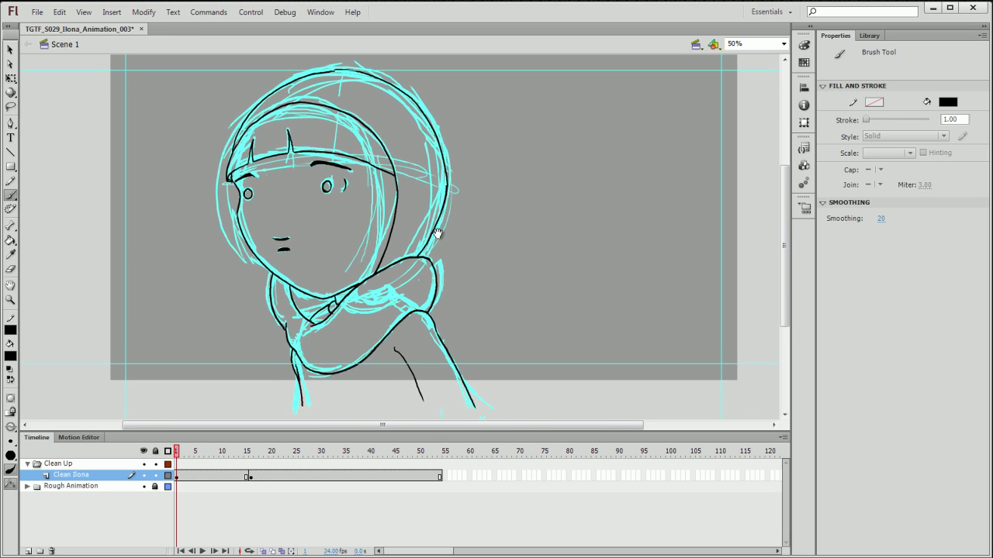
click(143, 486)
mouse_move(233, 452)
mouse_down()
mouse_move(264, 454)
mouse_move(234, 454)
mouse_move(261, 457)
mouse_move(235, 461)
mouse_move(262, 460)
mouse_move(237, 466)
mouse_move(266, 471)
mouse_up()
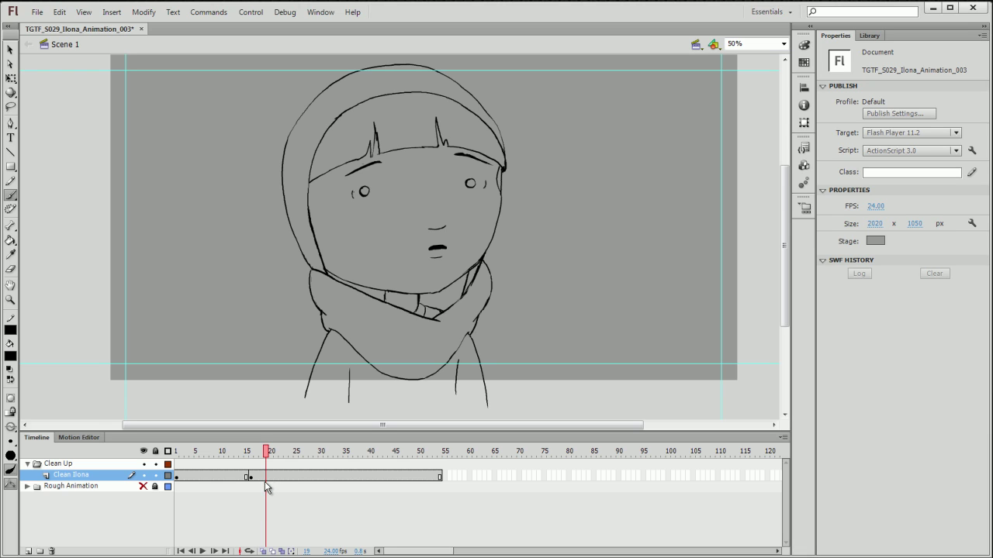
drag(788, 245, 787, 237)
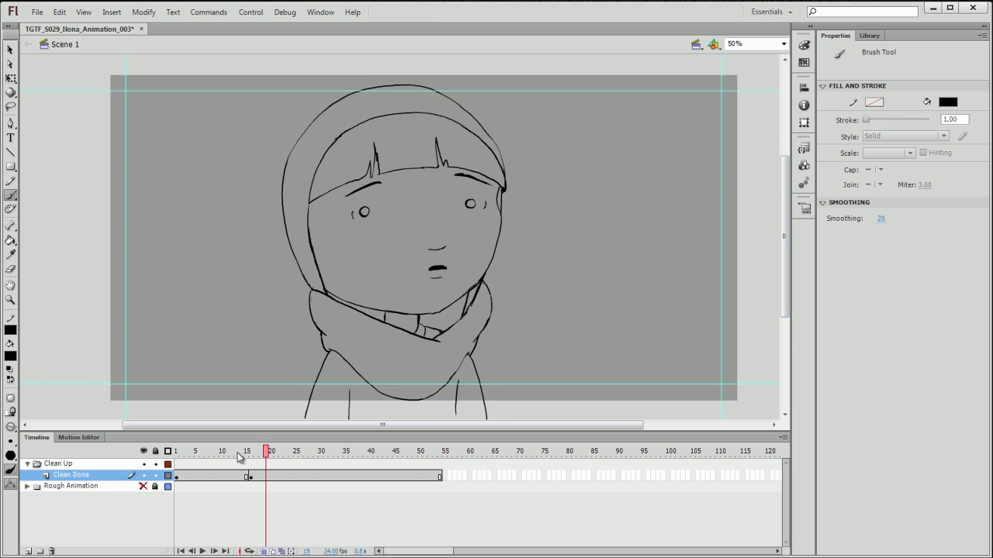
drag(248, 429, 259, 428)
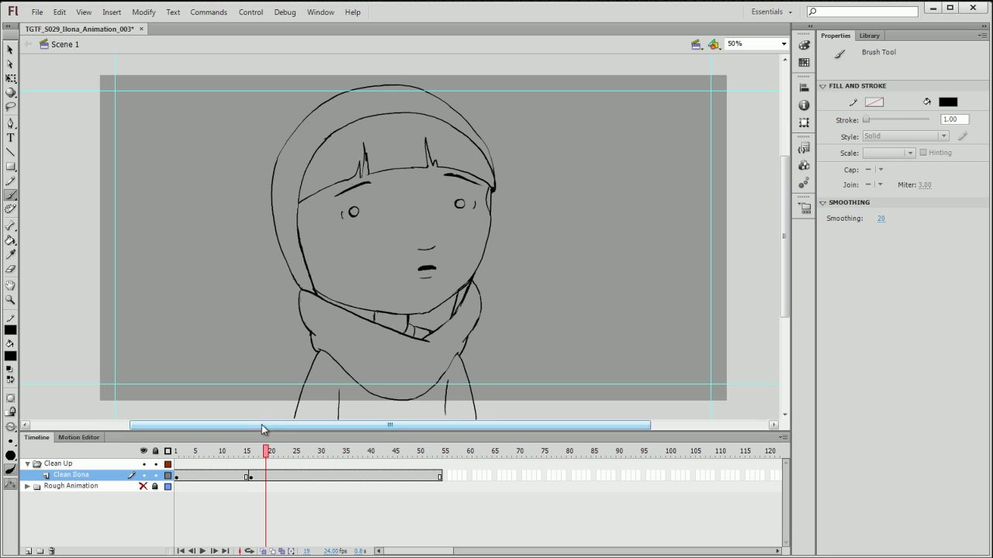
click(242, 476)
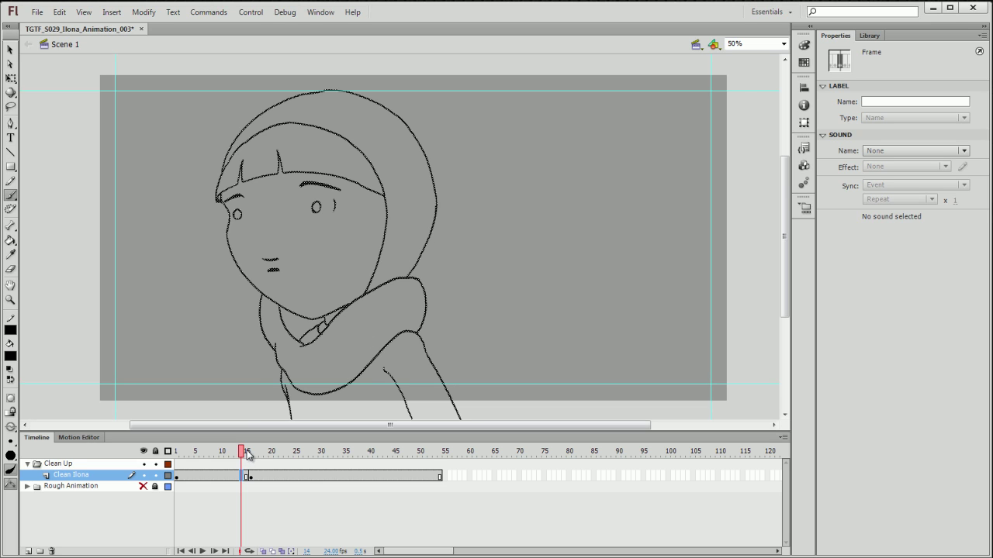
drag(548, 310, 538, 310)
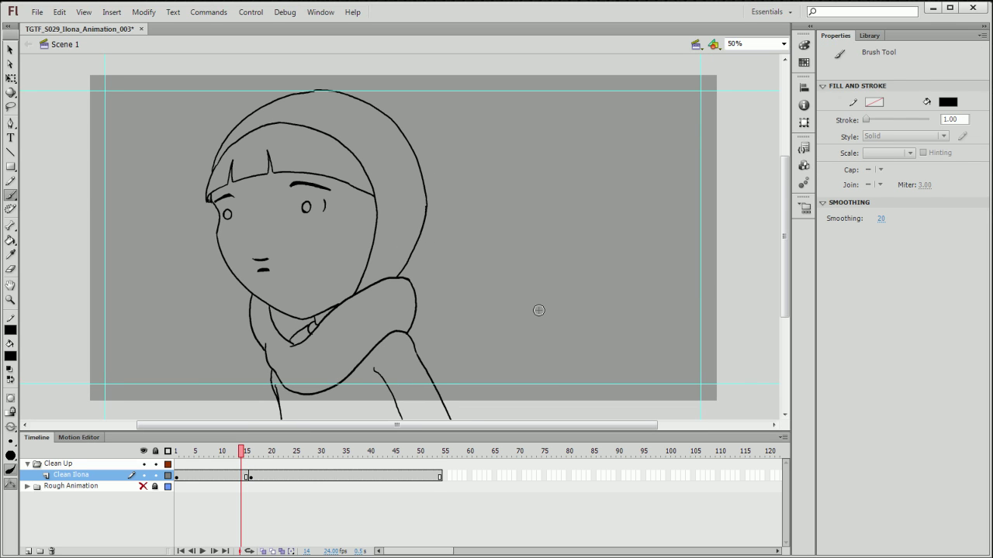